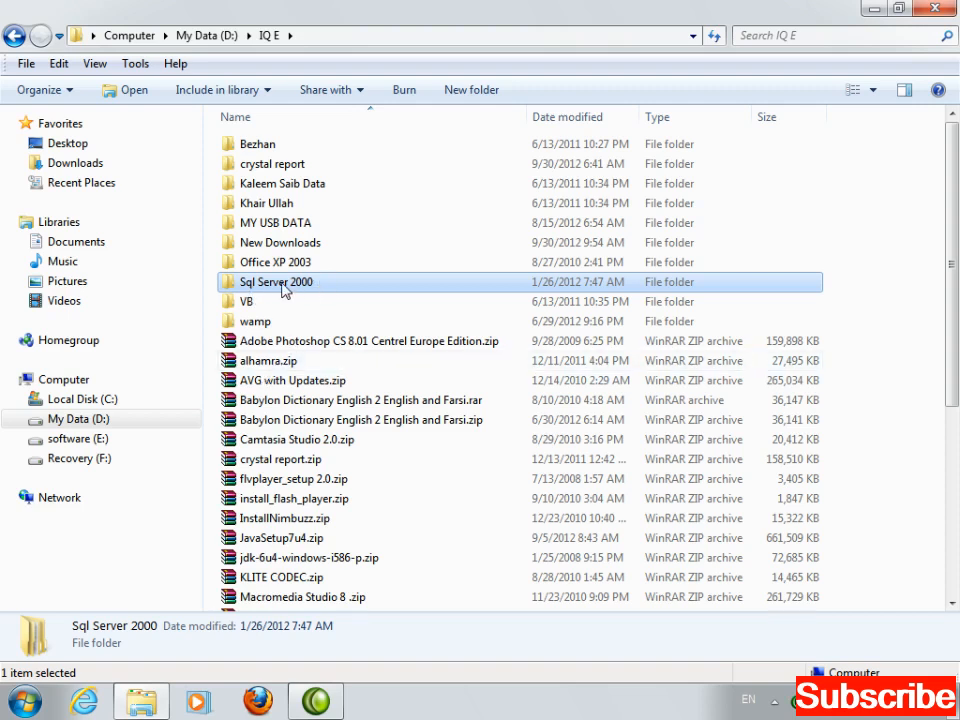
Open the Sql Server 2000 desktop folder inside Sql Server 2000\sql and run autorun.exe
double_click(281, 289)
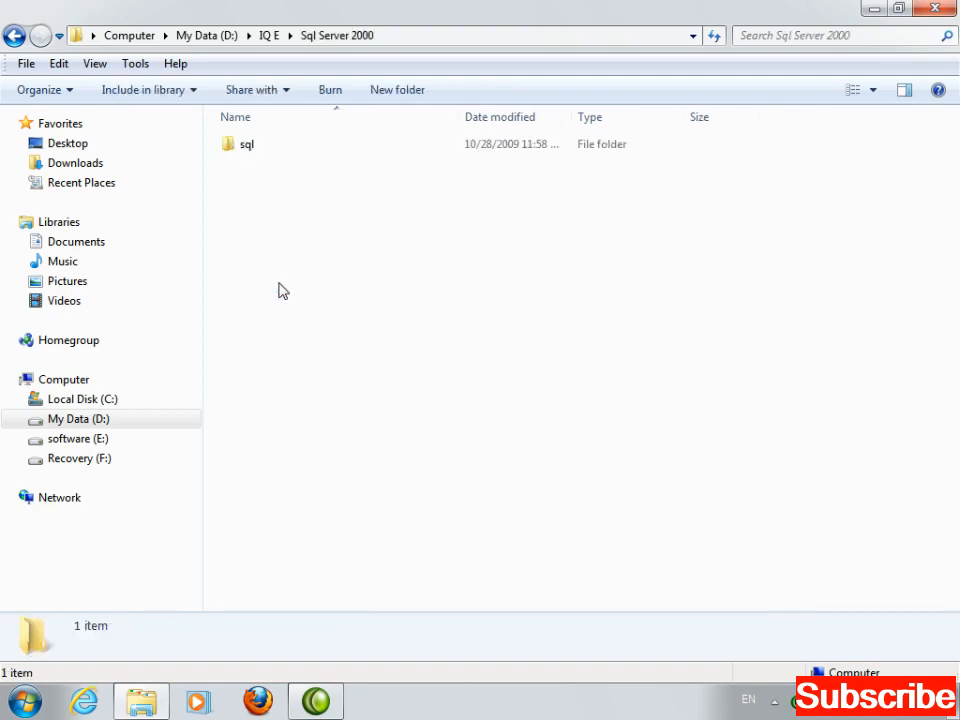
double_click(247, 149)
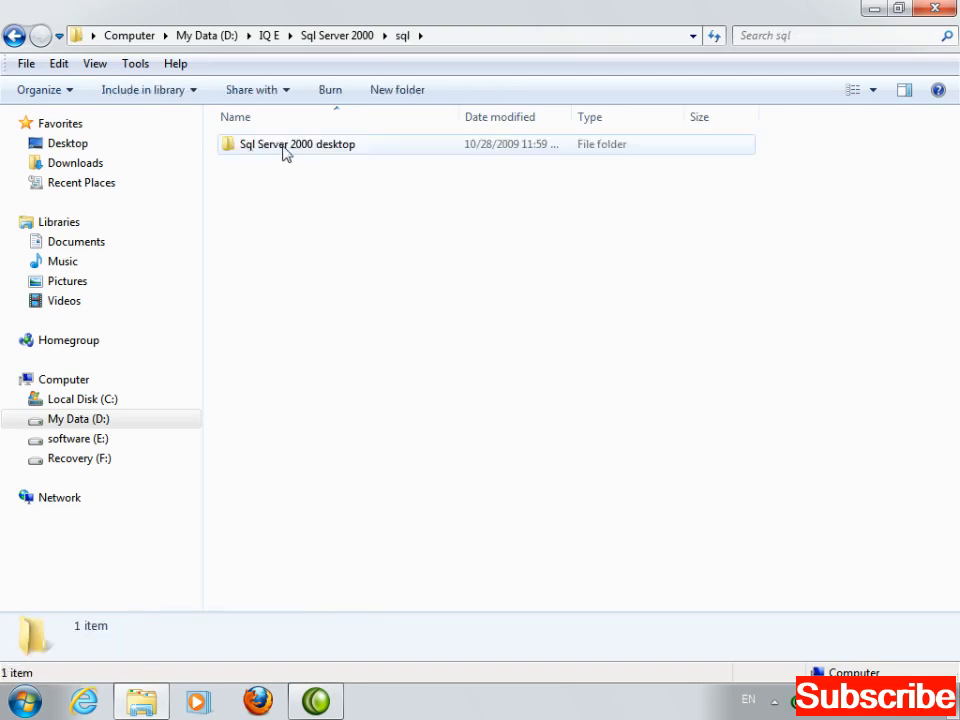
double_click(284, 152)
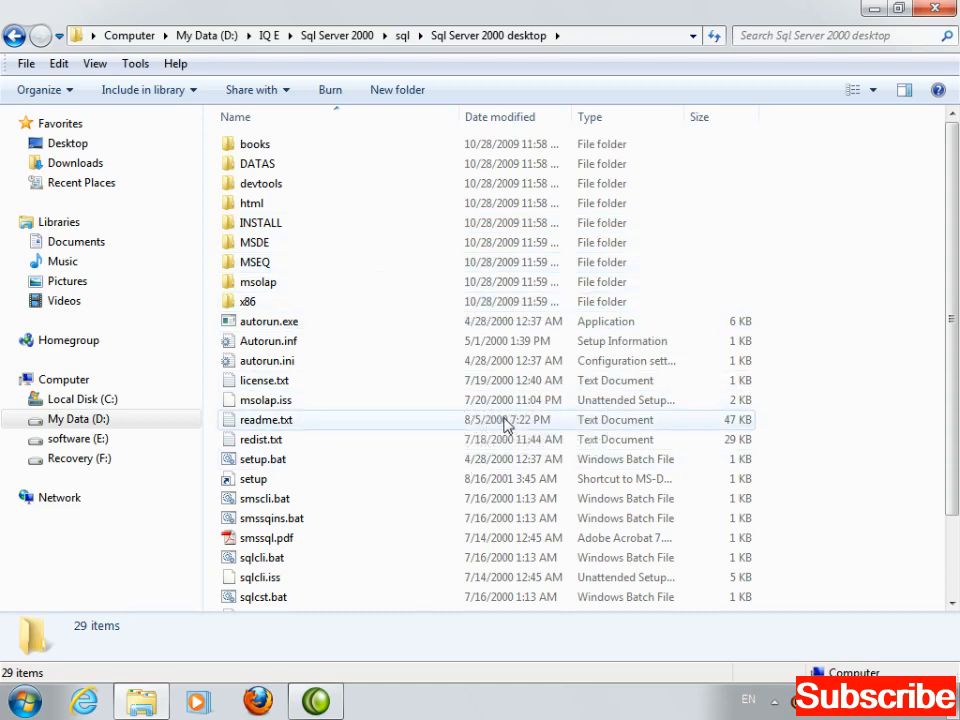
click(263, 329)
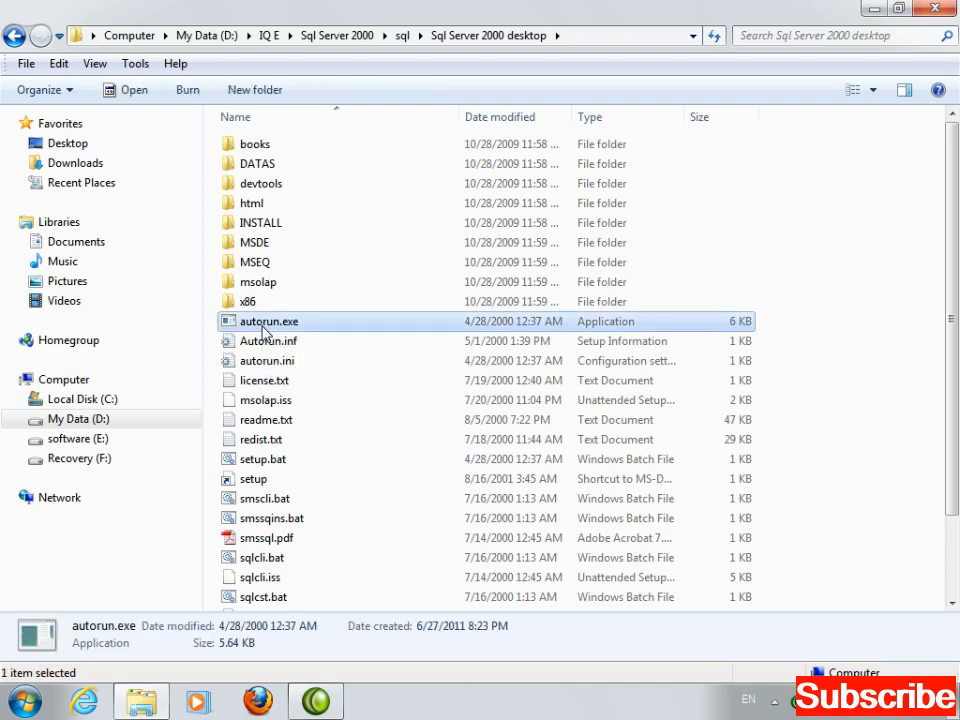
double_click(263, 333)
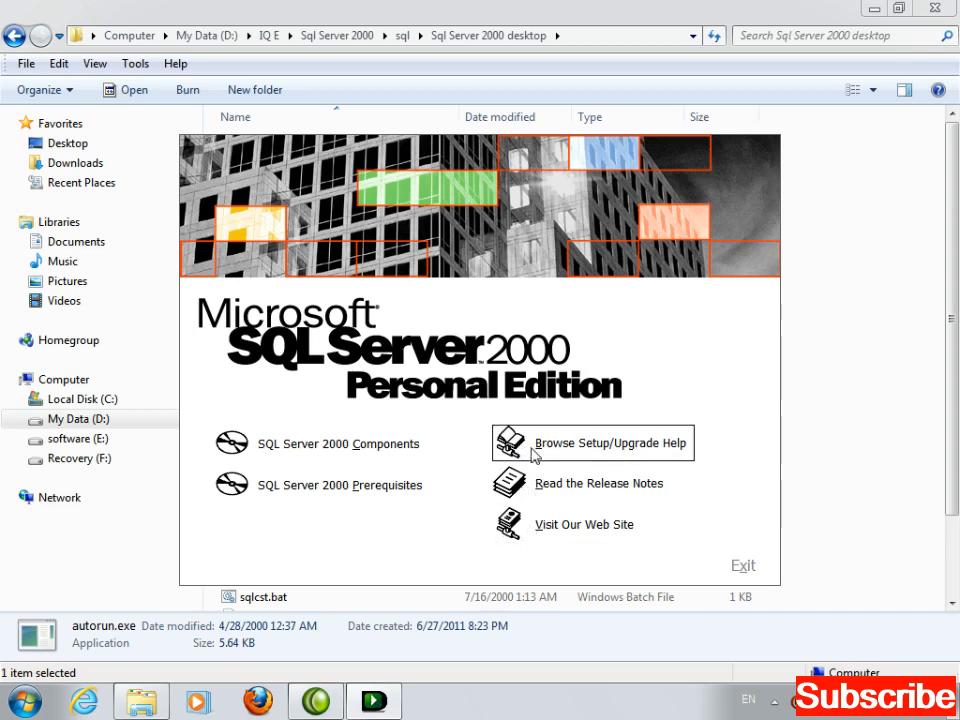
Start the Database Server component installation, run it despite the compatibility warnings, and close the file browser window
click(347, 452)
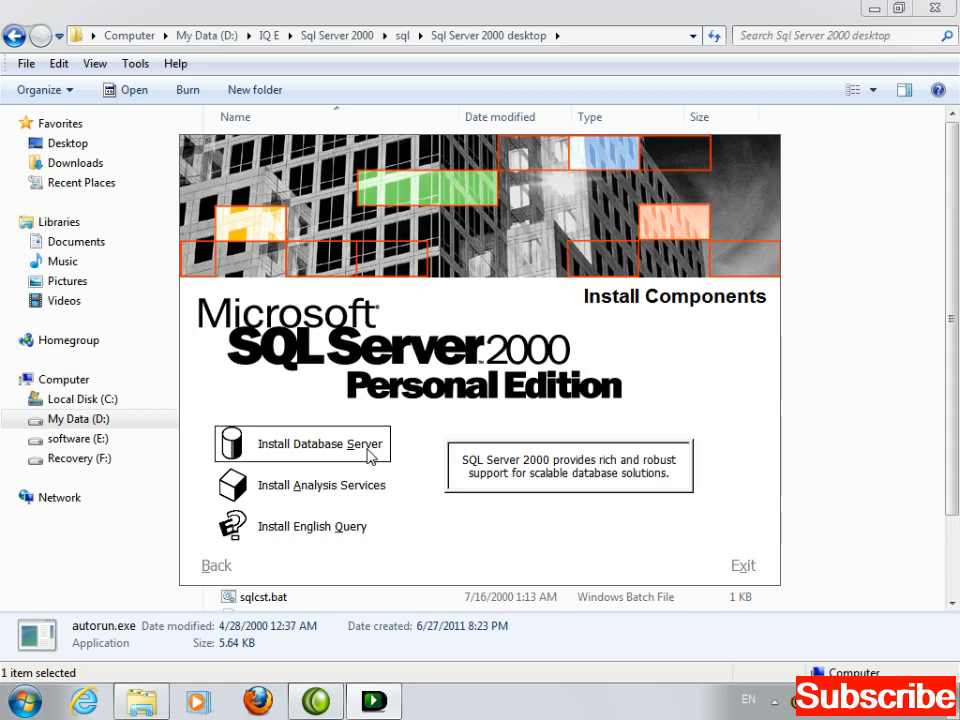
click(322, 447)
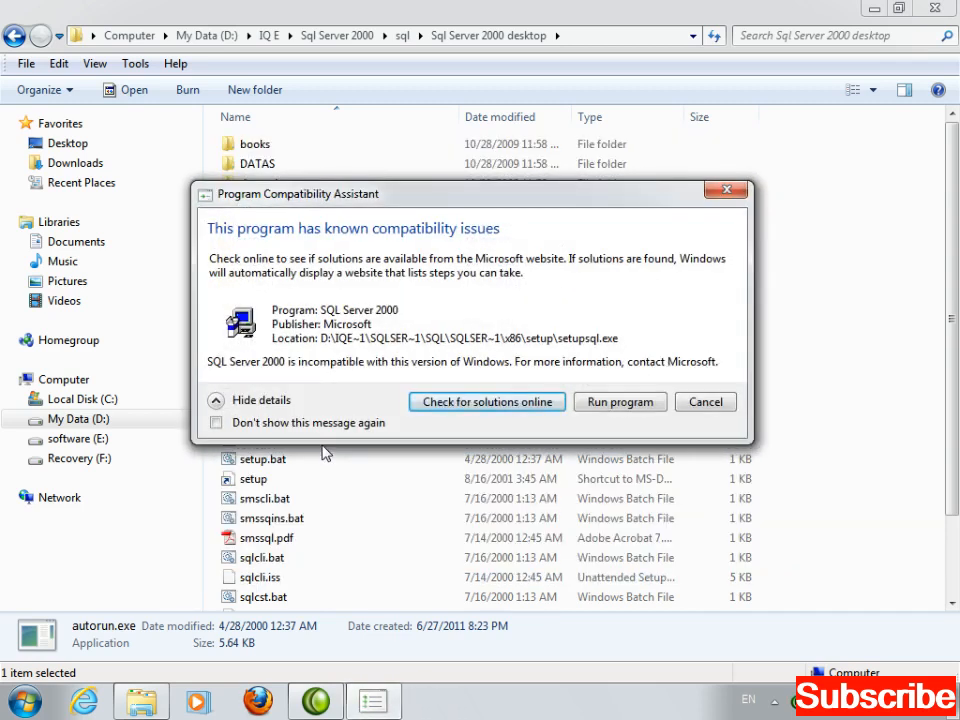
click(621, 402)
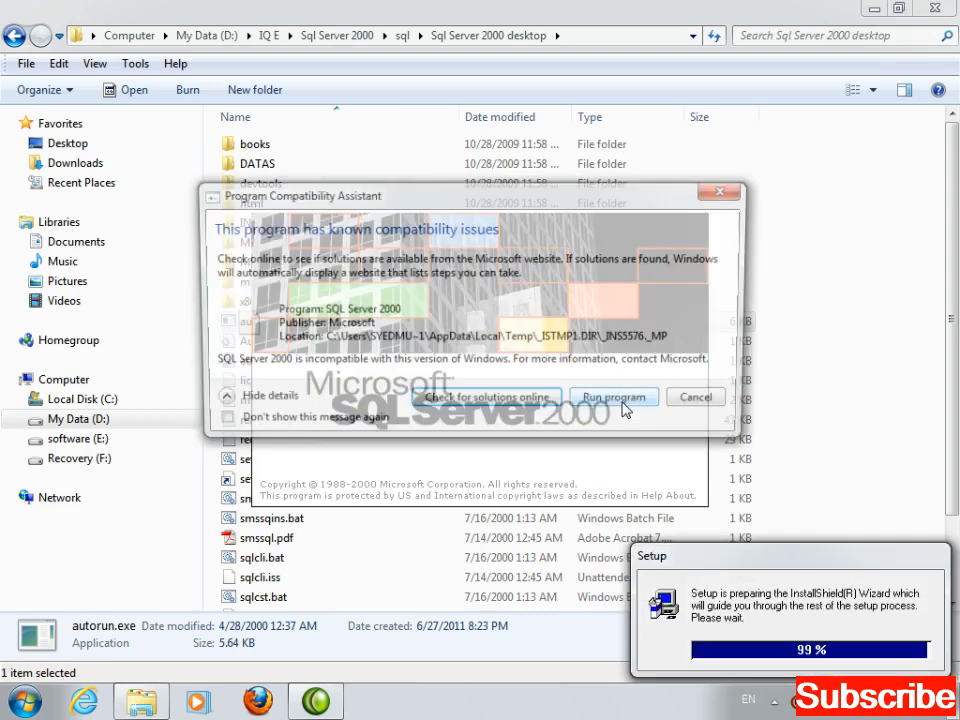
click(621, 404)
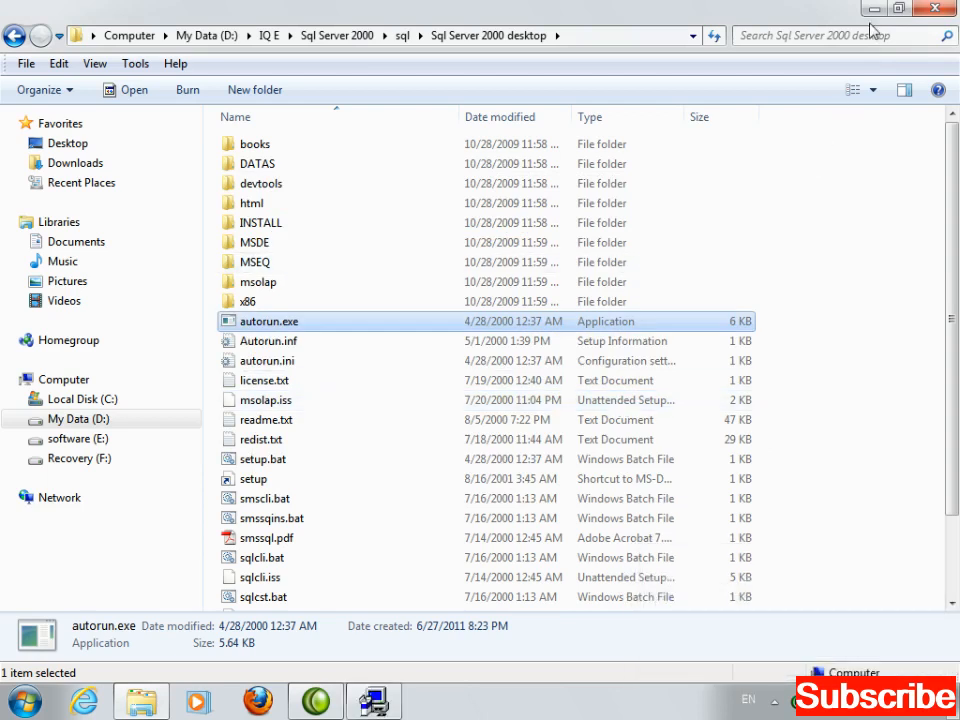
click(933, 8)
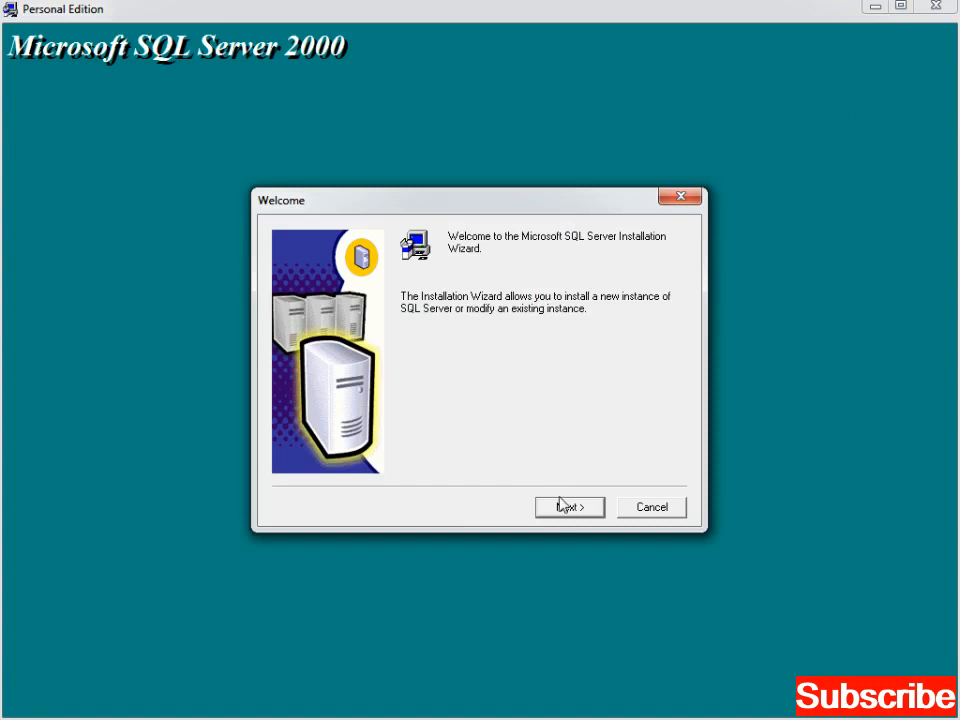
Proceed through the installation wizard with the local computer as target and a new instance of SQL Server
click(562, 508)
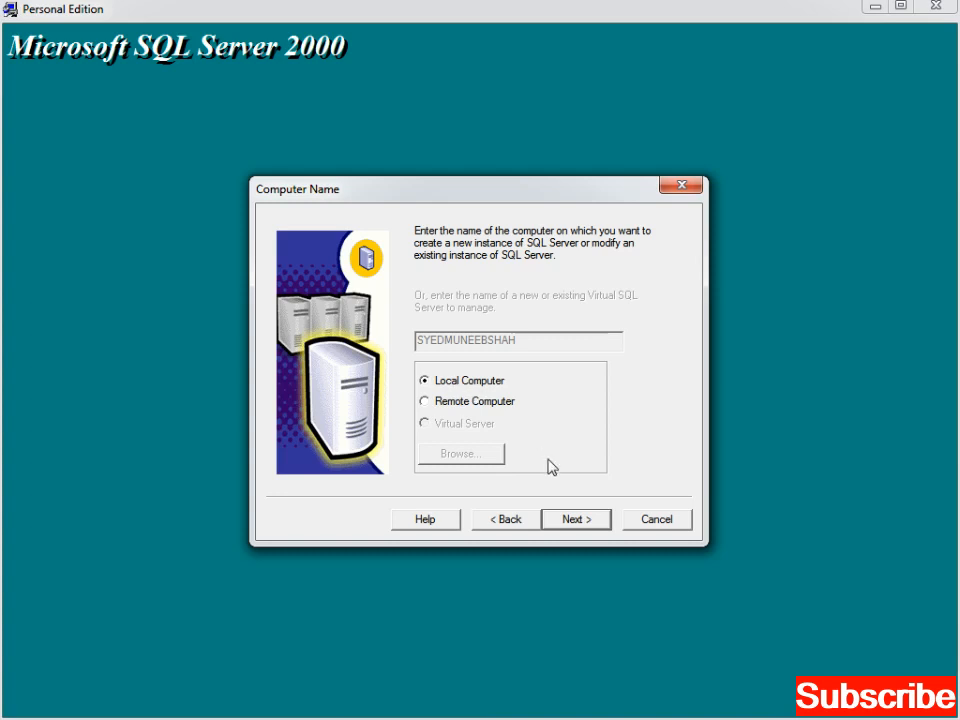
click(574, 523)
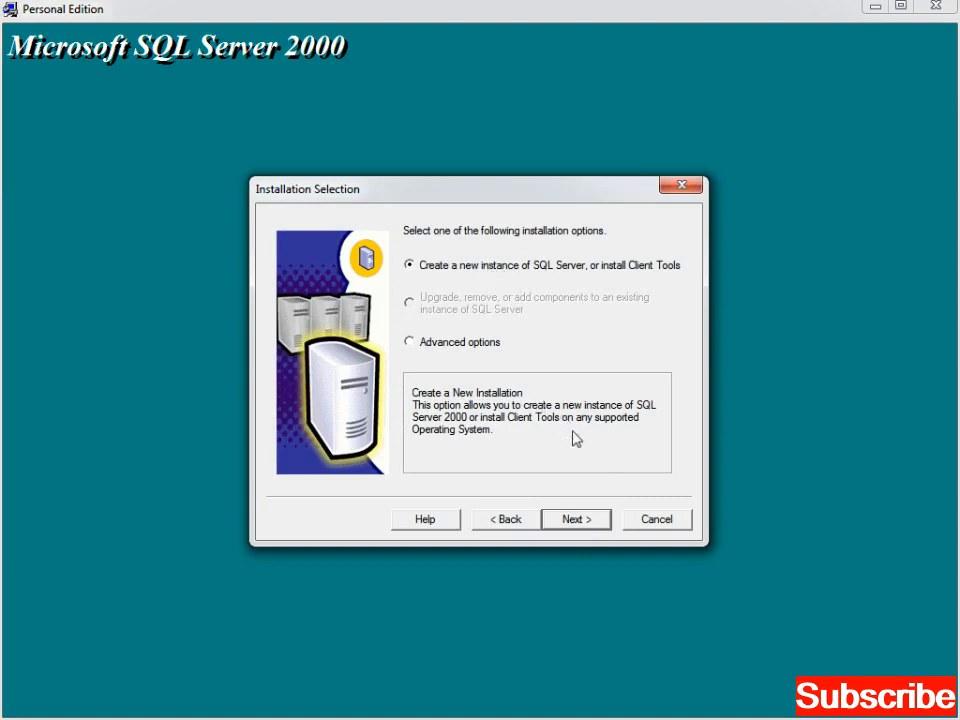
click(570, 521)
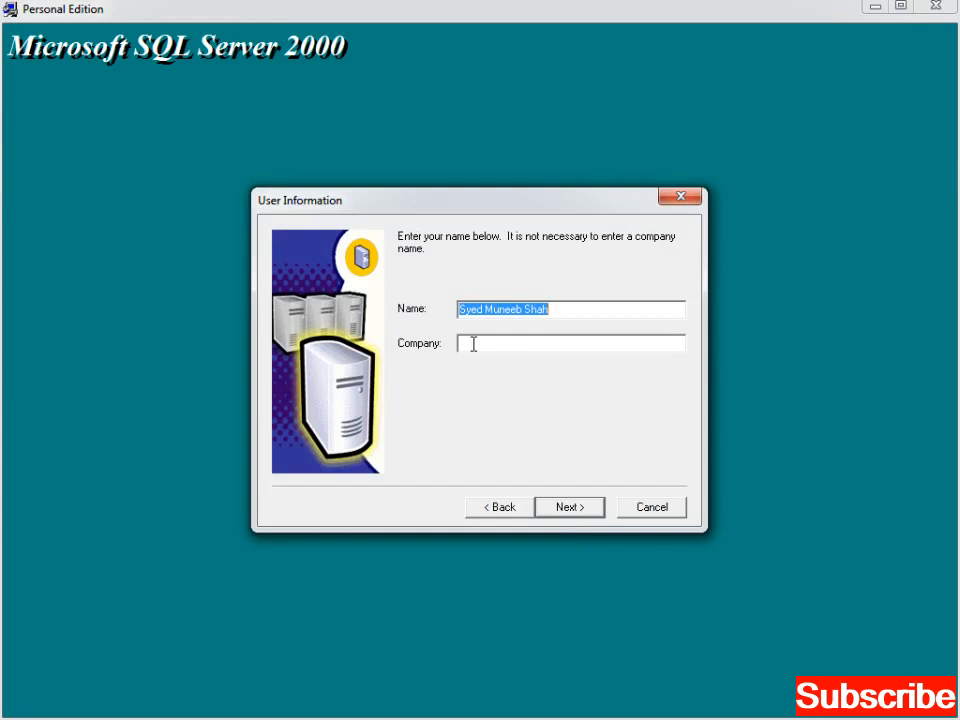
Keep the prefilled user name, leave the company empty, and accept the software license agreement
click(474, 343)
click(567, 509)
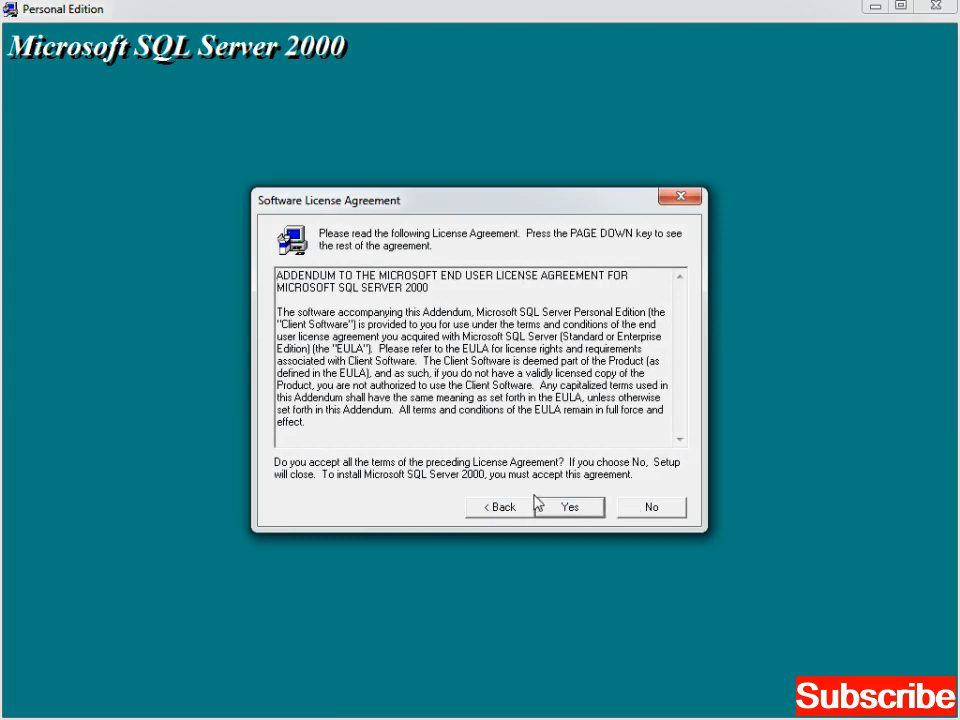
click(569, 507)
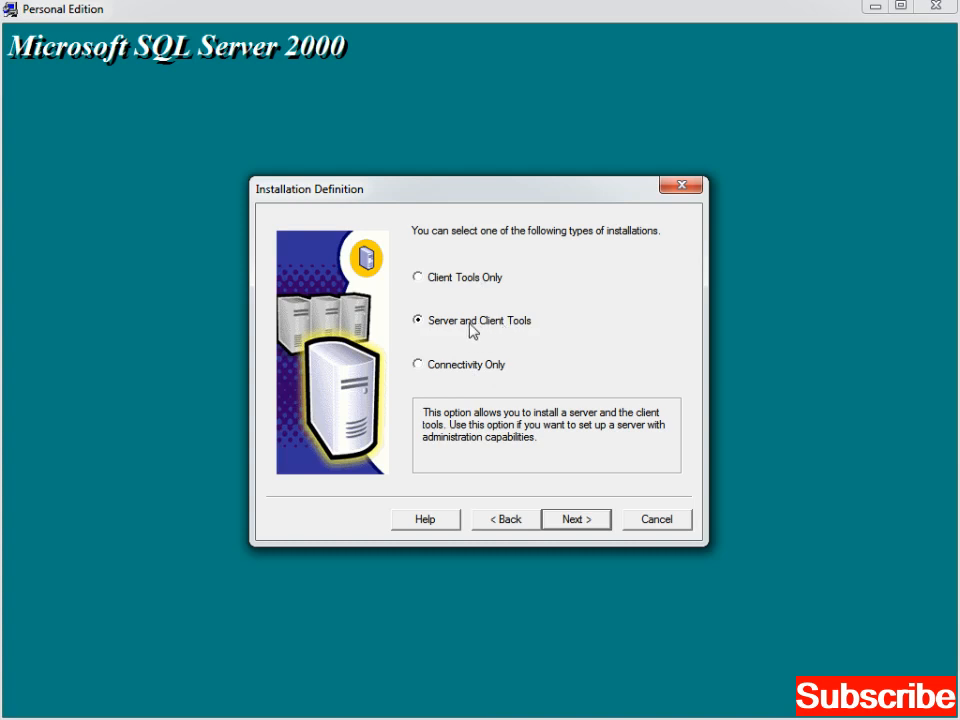
Choose the Server and Client Tools installation with the default instance and the Typical setup type
click(580, 522)
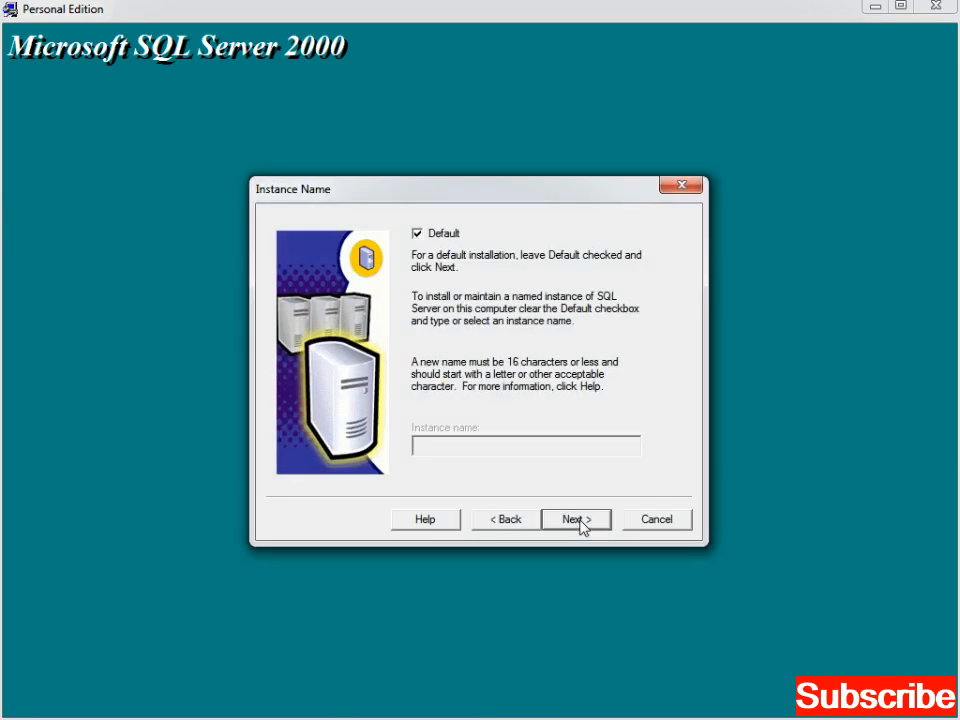
click(578, 521)
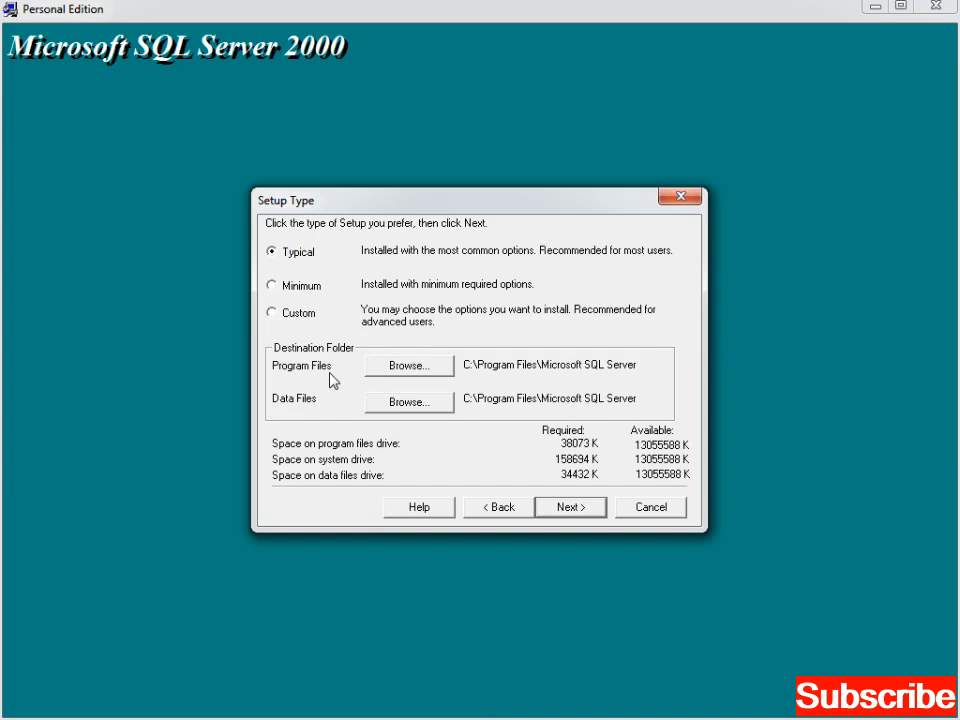
click(572, 508)
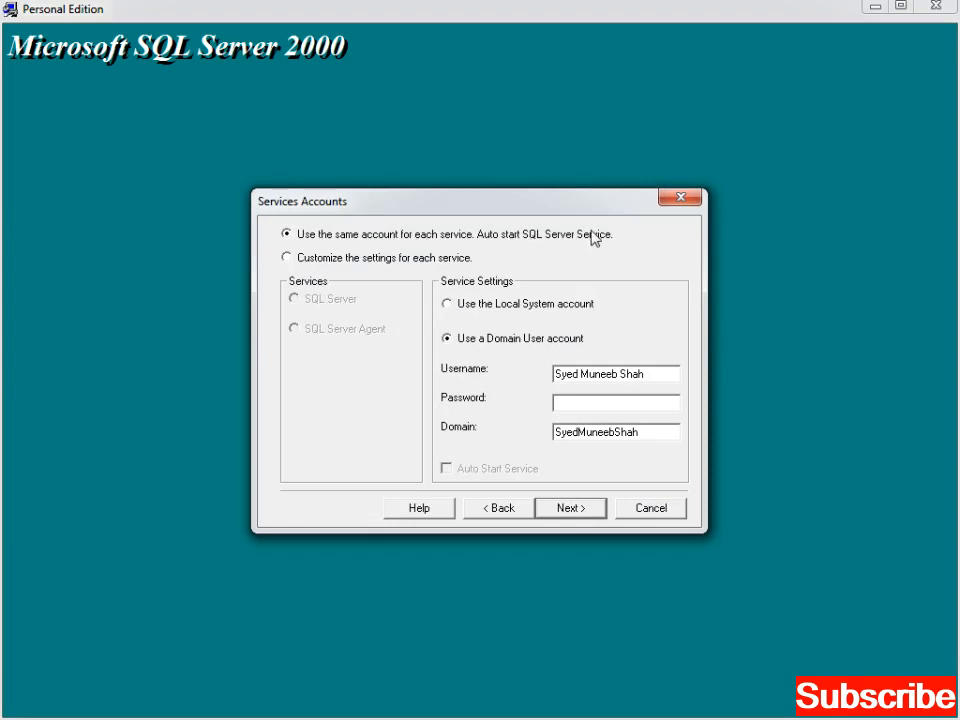
Set the services to use the Local System account and finish the SQL Server setup
click(468, 311)
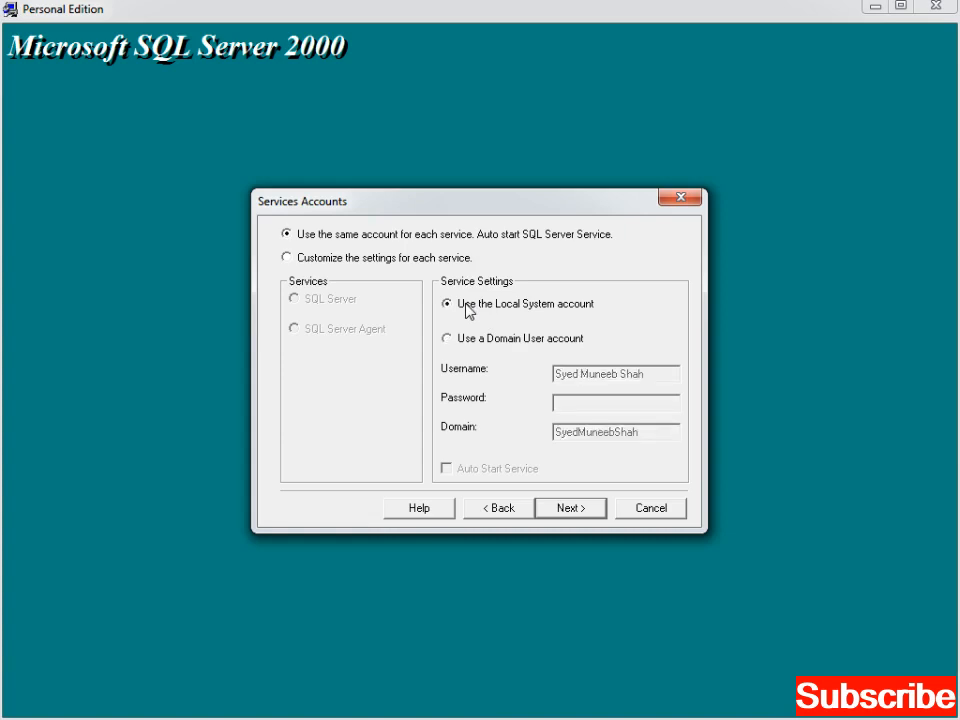
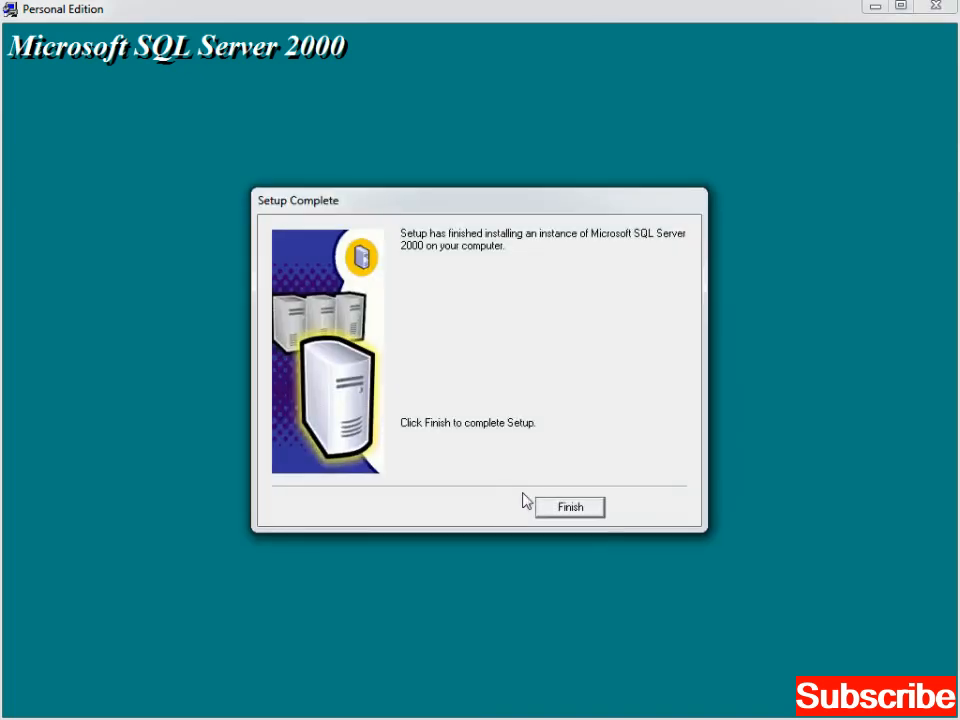
click(570, 508)
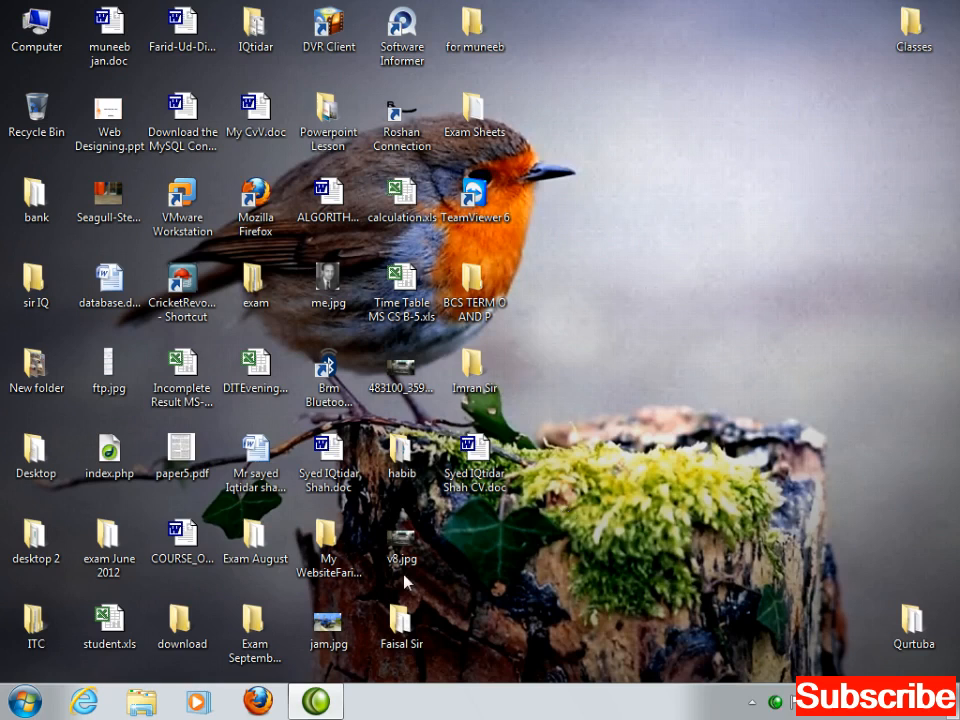
click(26, 702)
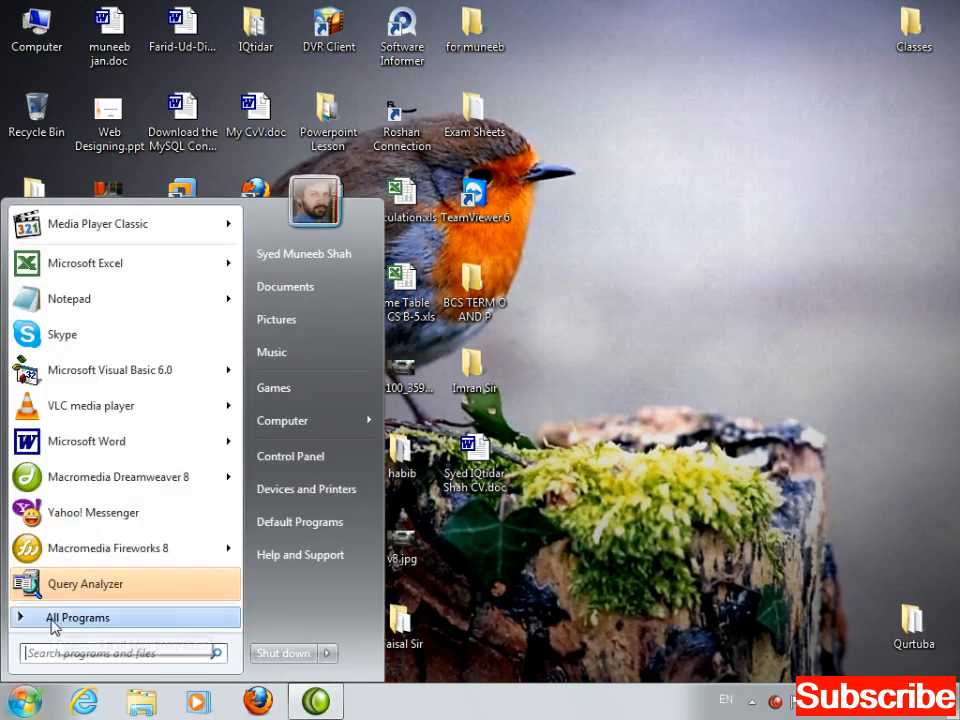
click(50, 618)
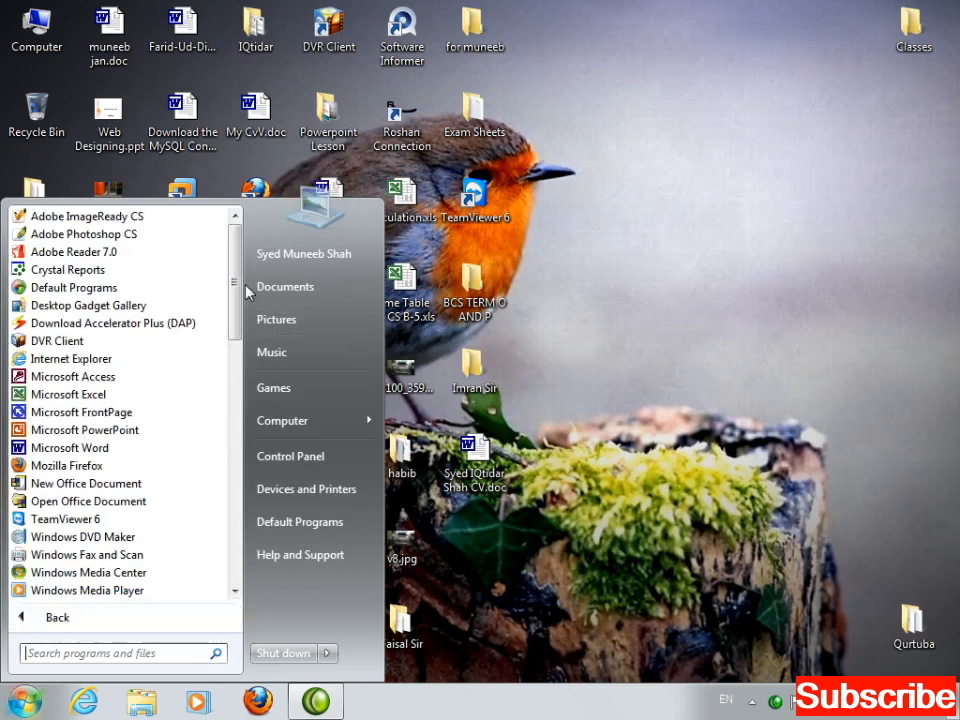
drag(231, 282, 236, 487)
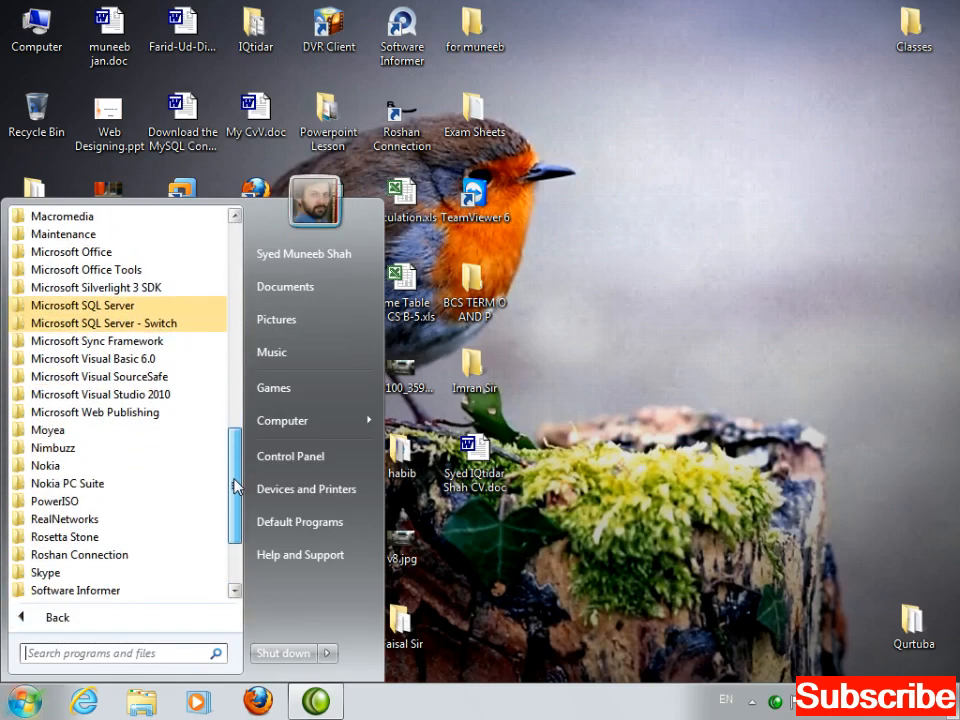
click(81, 311)
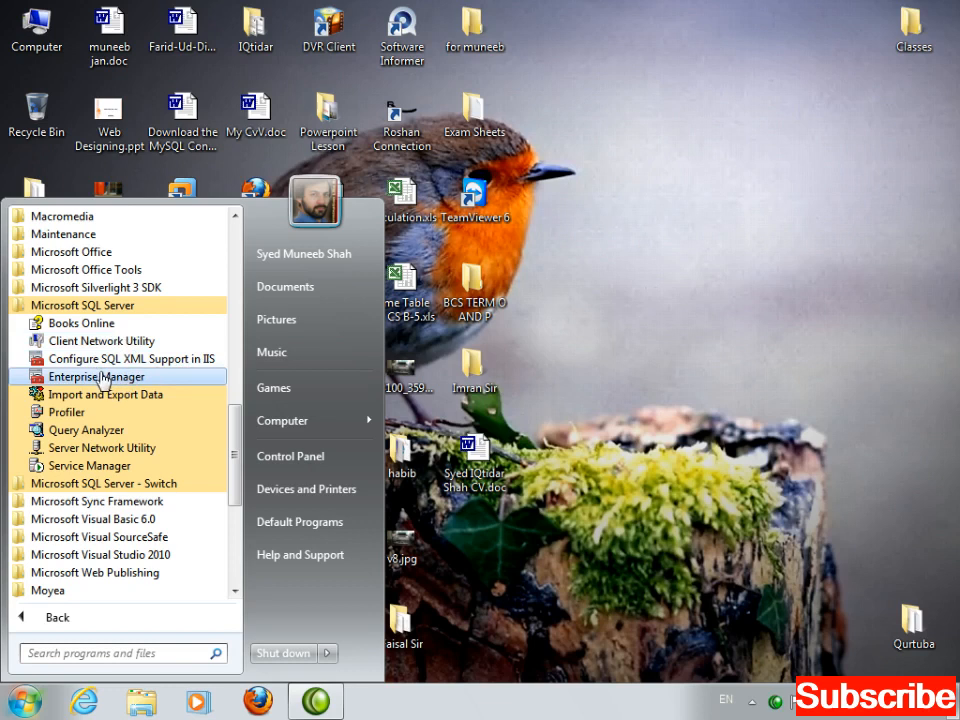
click(100, 306)
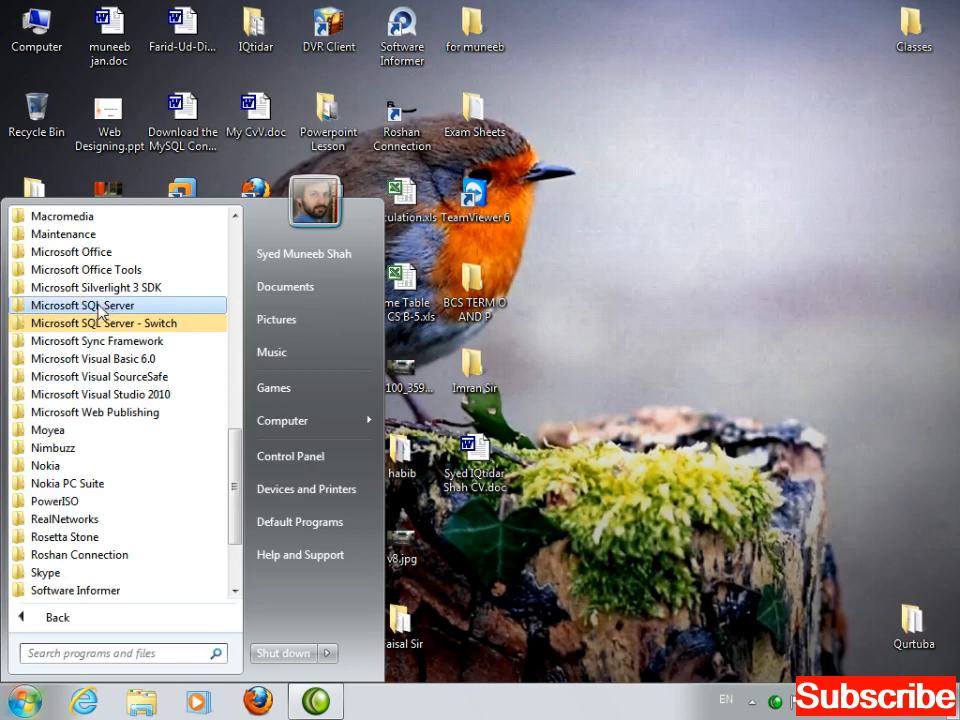
drag(462, 522, 190, 574)
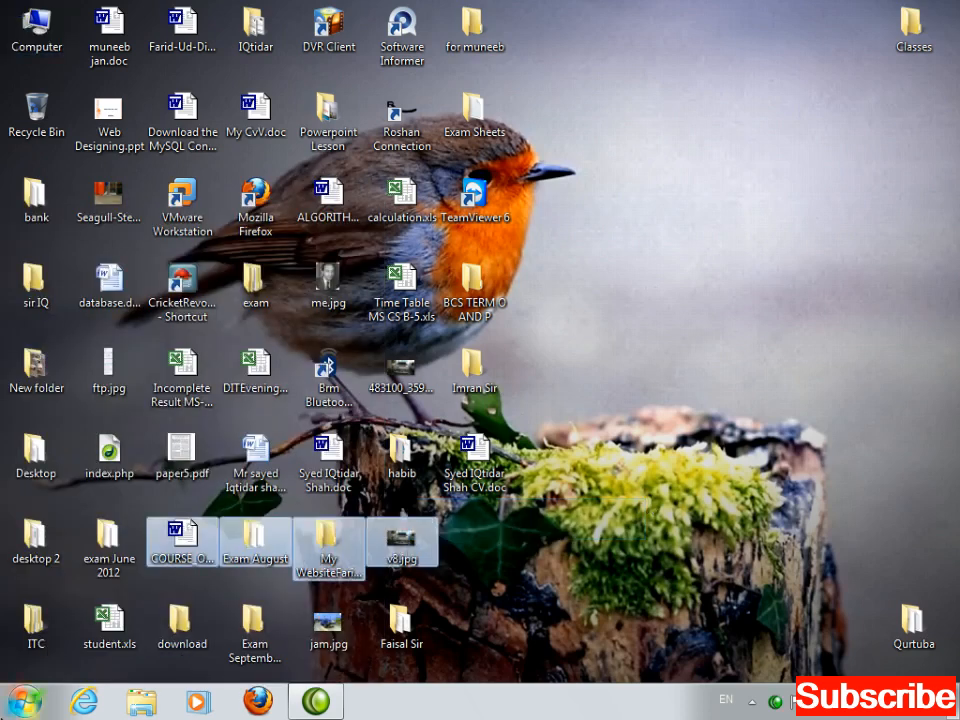
Launch Enterprise Manager from the Microsoft SQL Server program group
key(super)
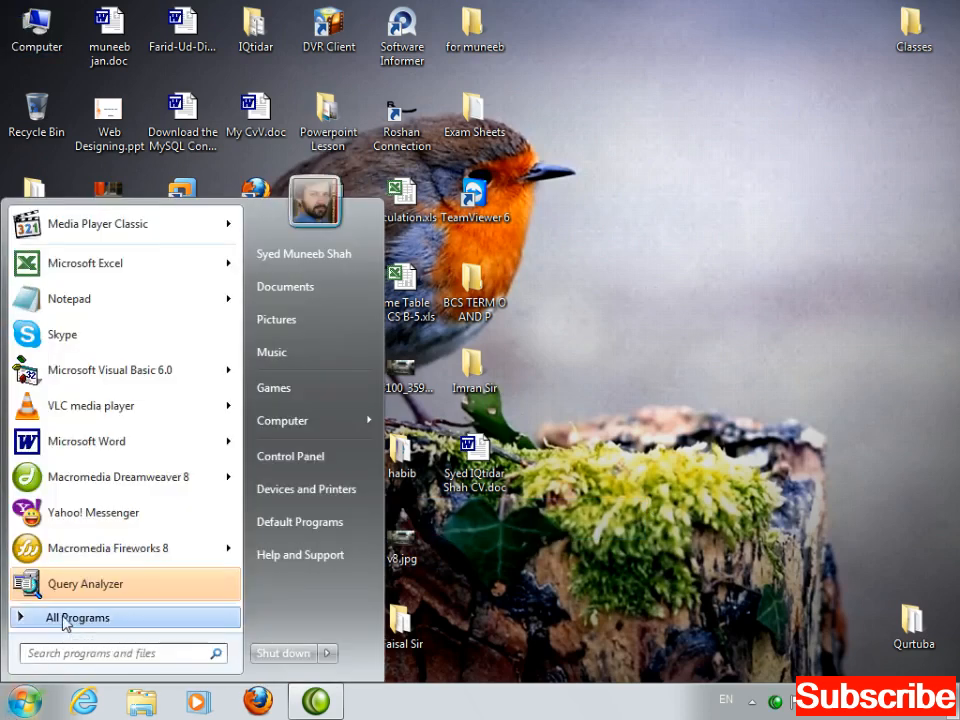
click(65, 620)
click(124, 308)
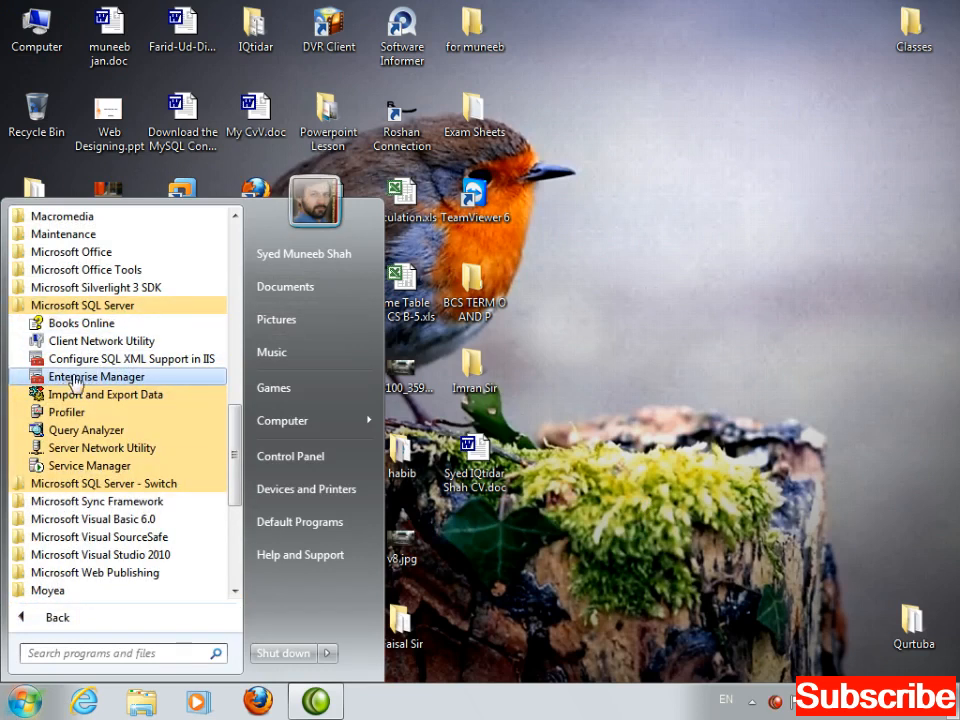
click(76, 379)
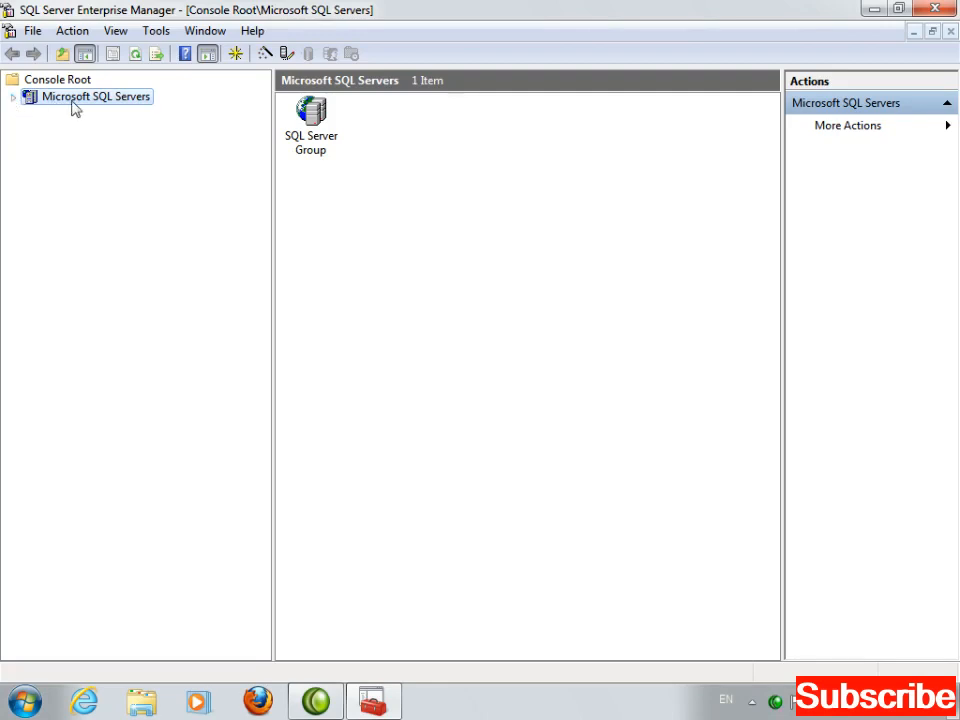
Expand Microsoft SQL Servers and SQL Server Group, connect to the (local) (Windows NT) server, and expand its folders
click(14, 98)
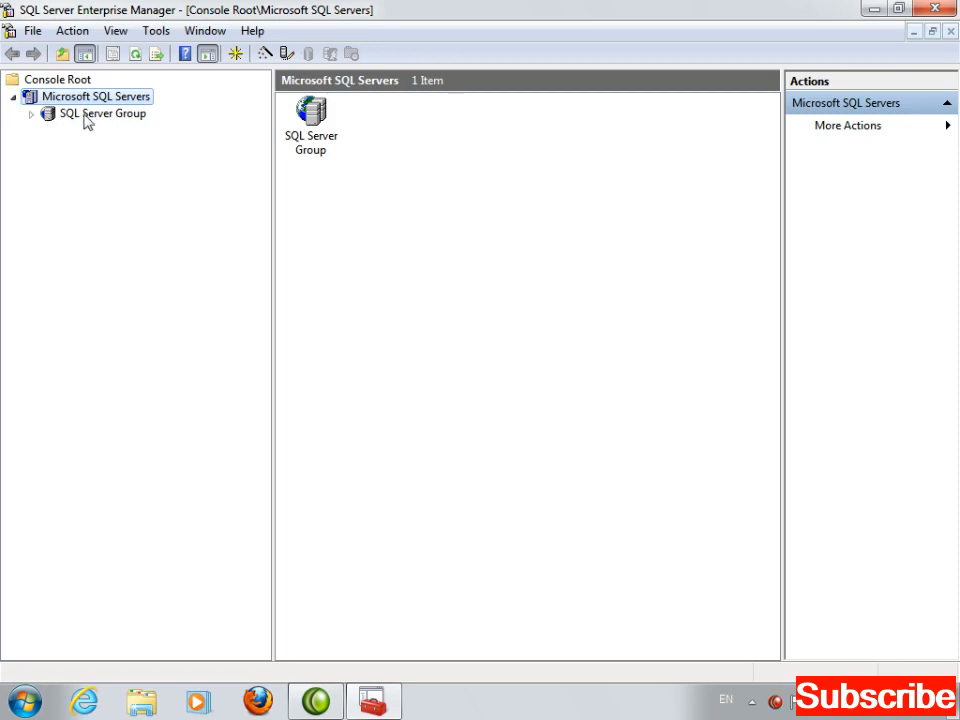
click(32, 115)
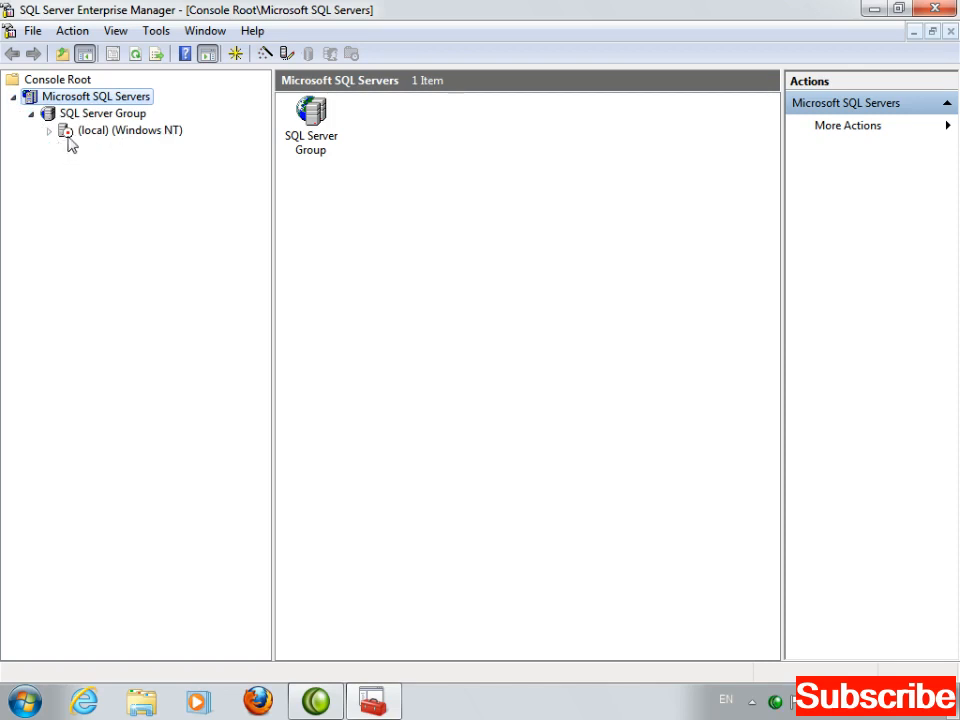
click(80, 132)
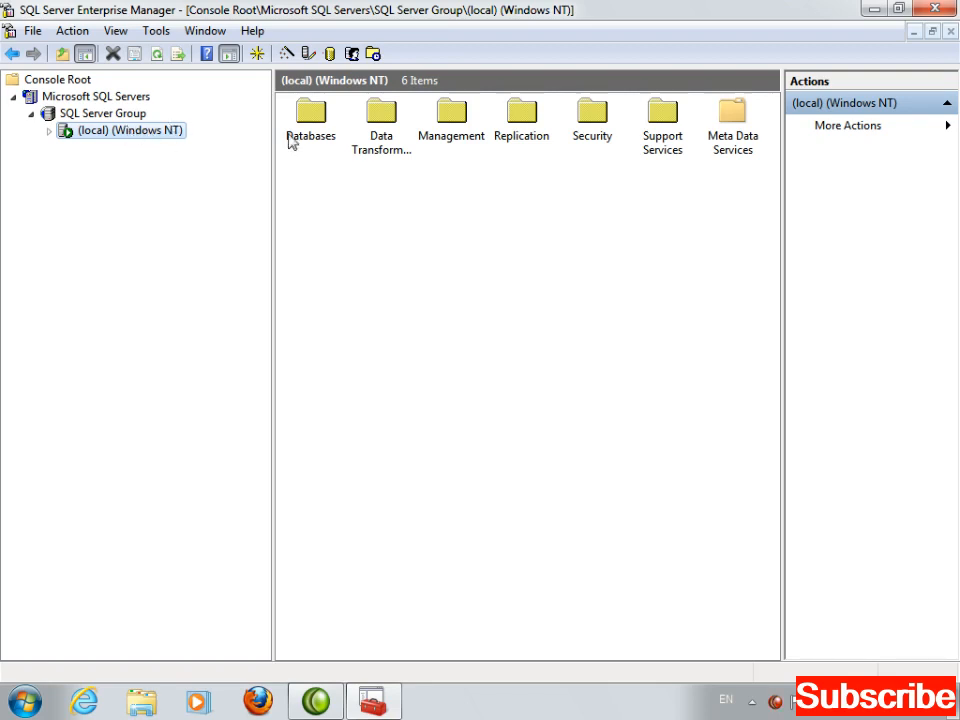
click(402, 149)
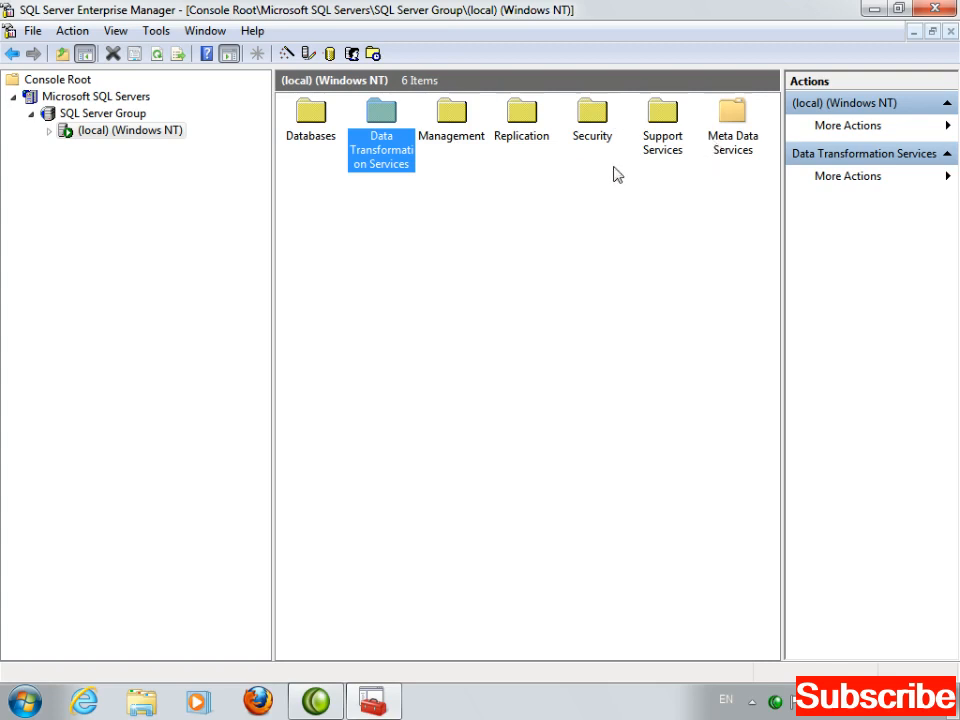
click(49, 131)
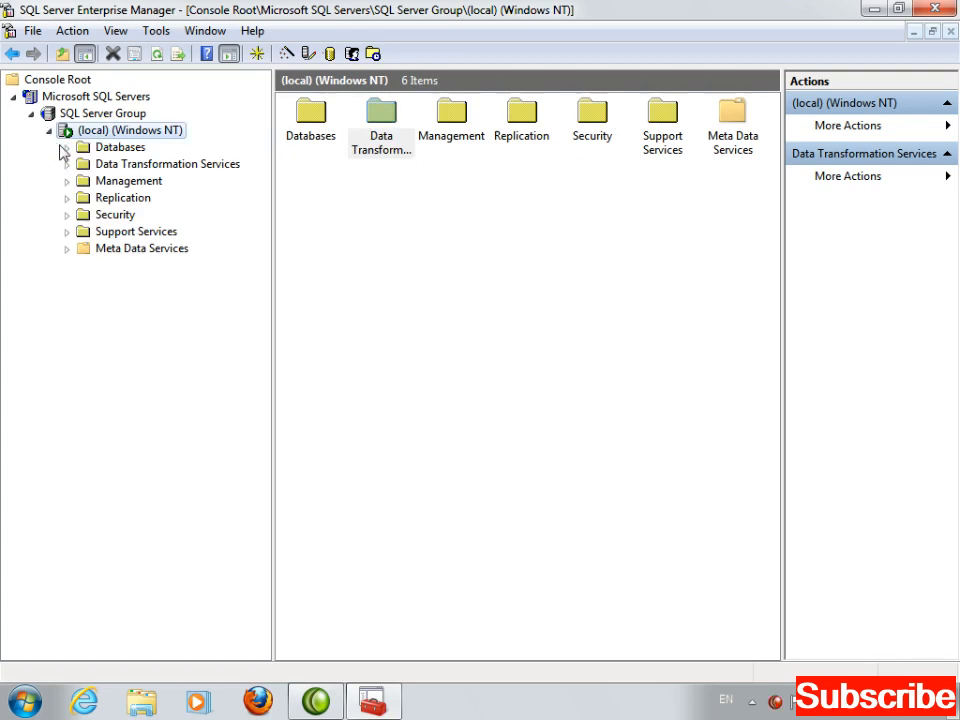
Open the local server's Databases folder and expand it to view the existing databases
click(87, 149)
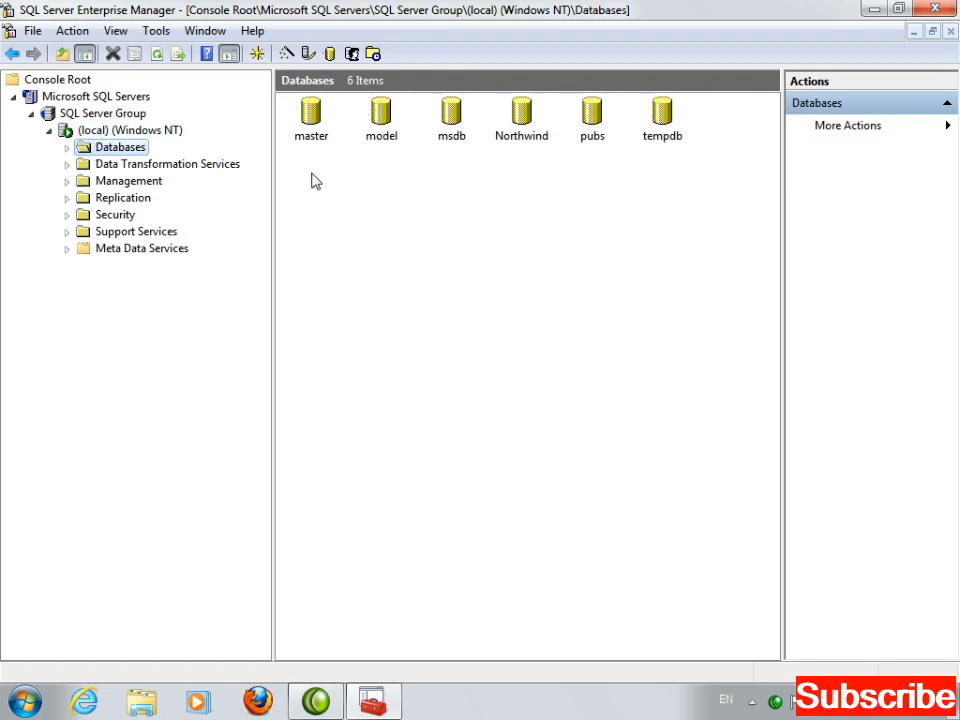
click(311, 118)
drag(360, 120, 590, 250)
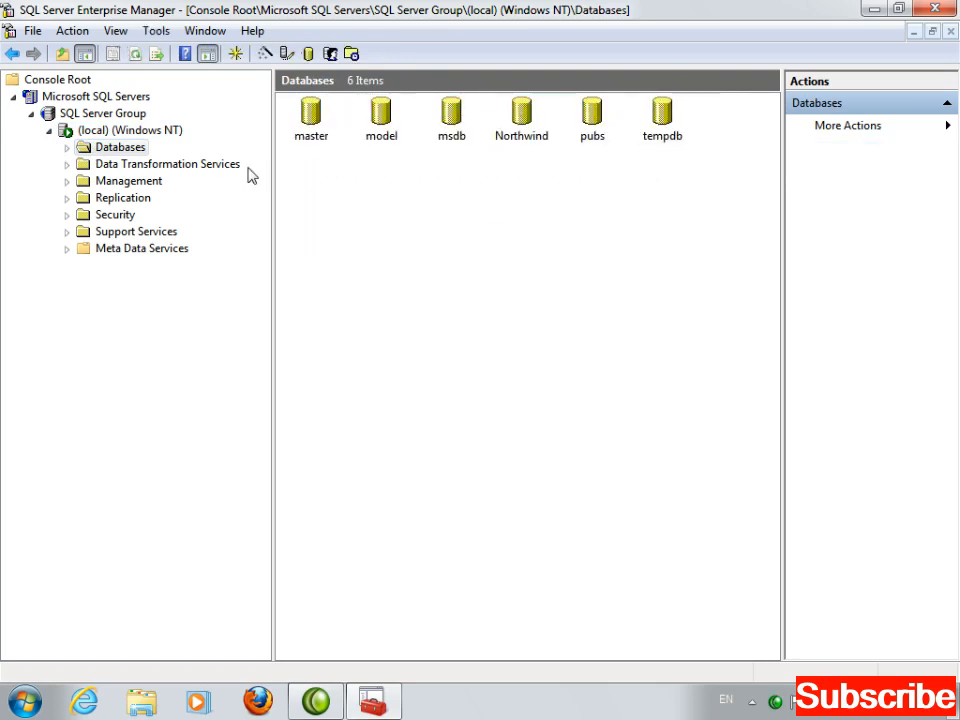
click(67, 148)
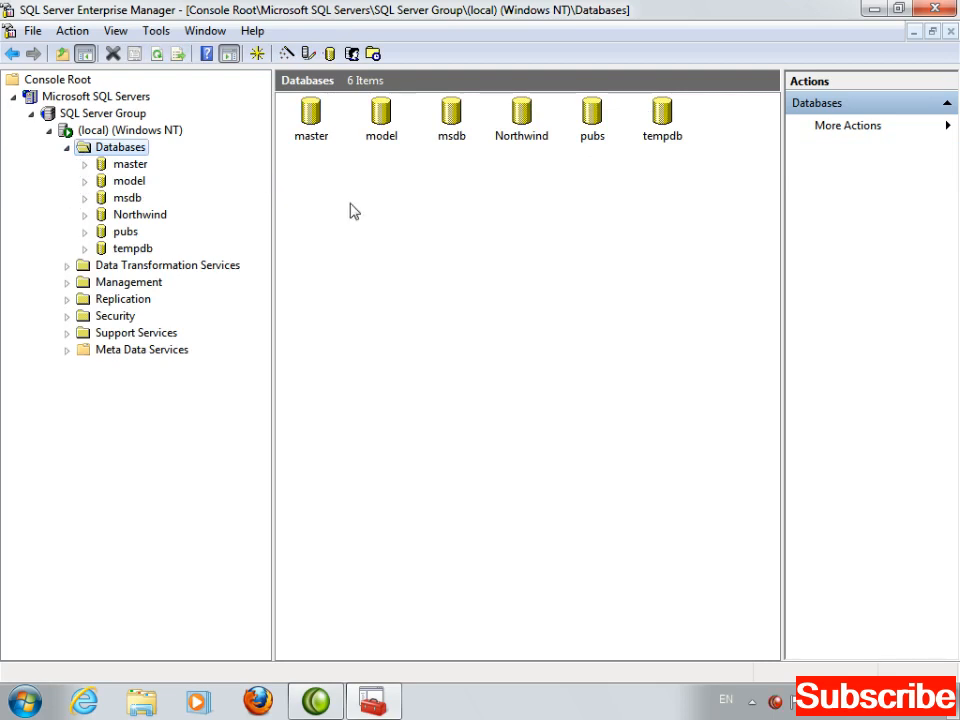
Create a new database named employeee with the server default collation
right_click(457, 311)
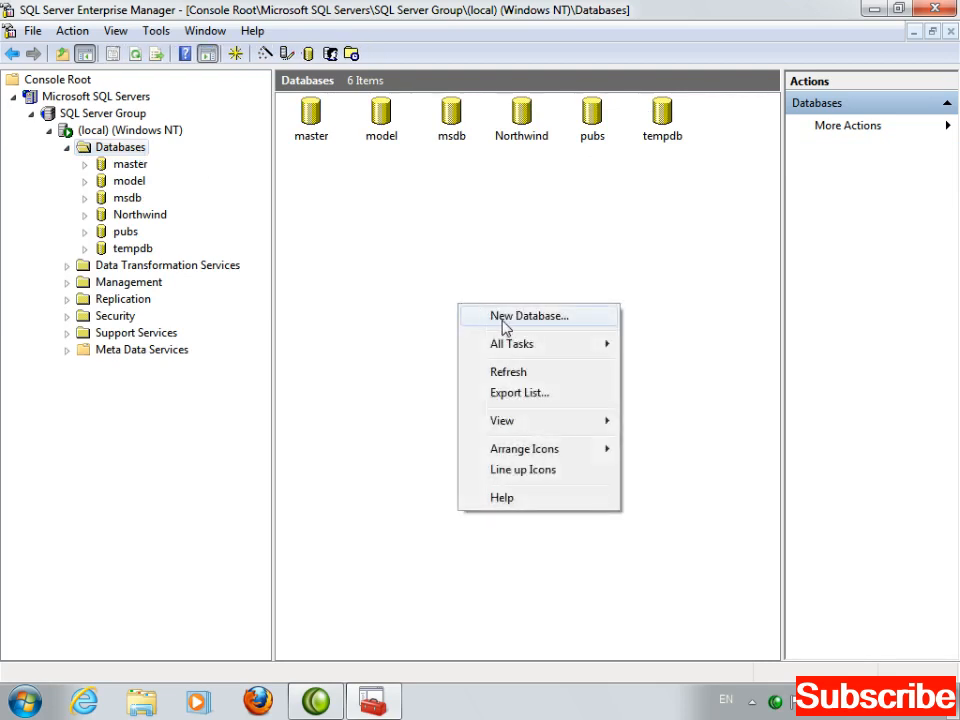
click(505, 318)
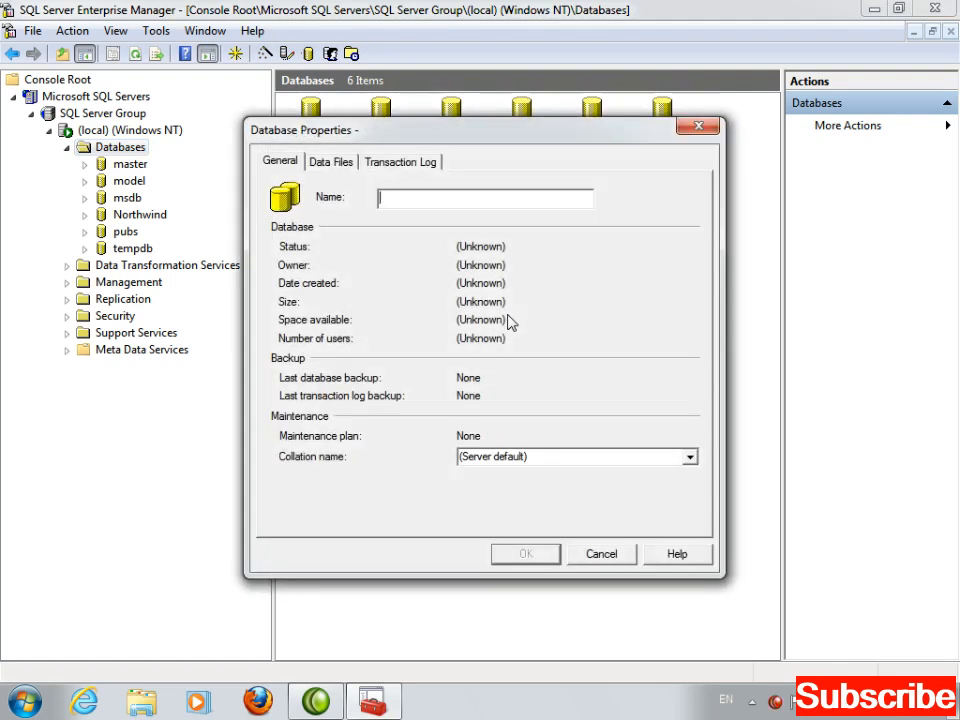
text(employee)
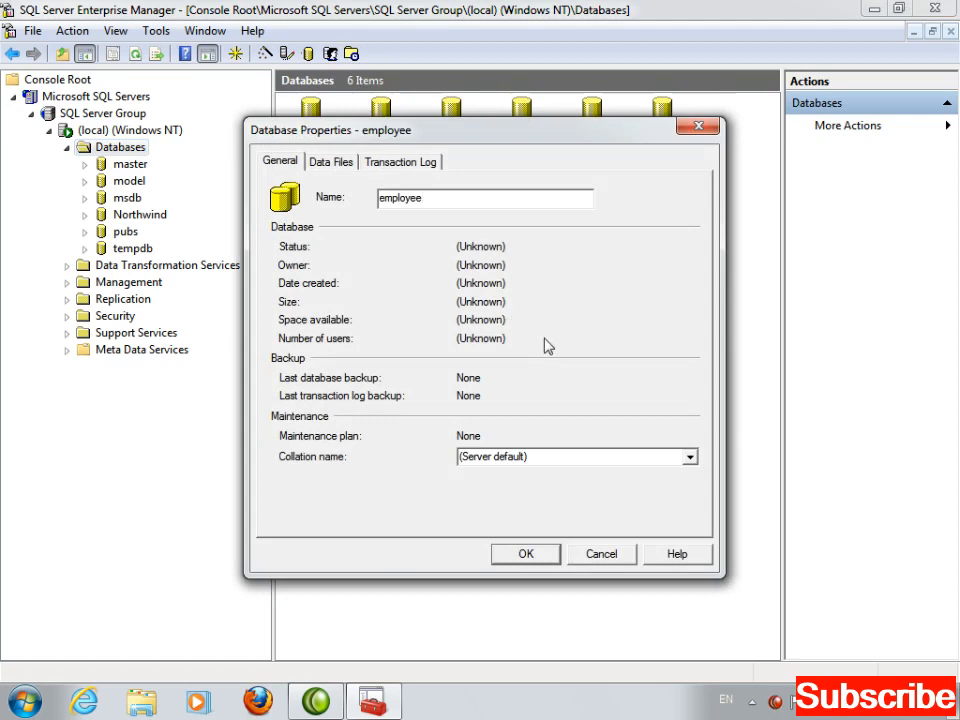
text(e)
click(522, 555)
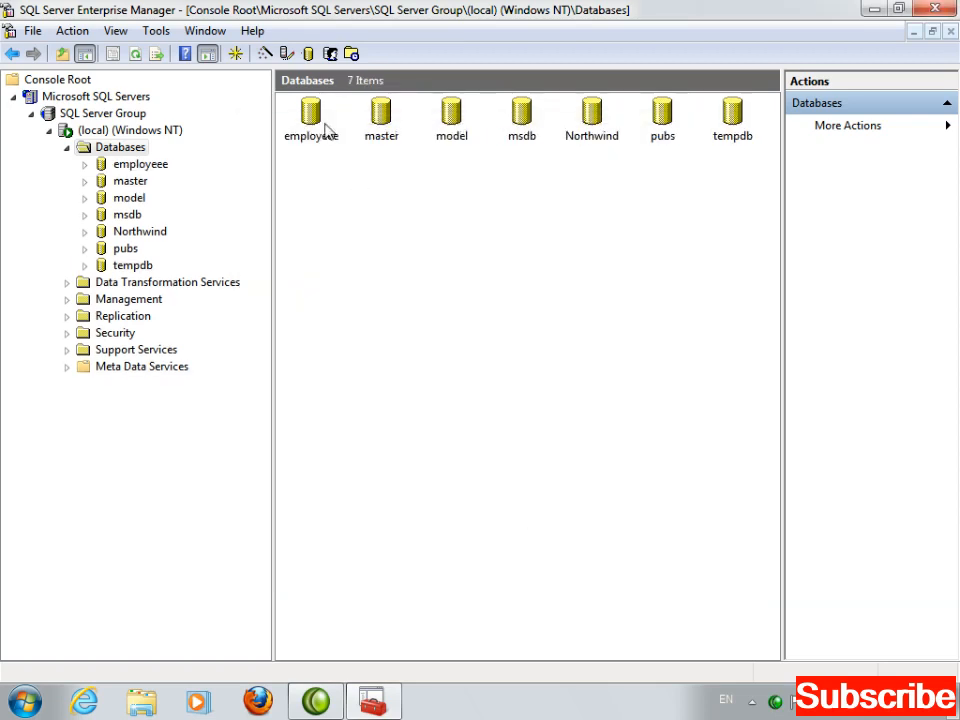
Open the Tables list of the employeee database and start designing a new table
click(85, 164)
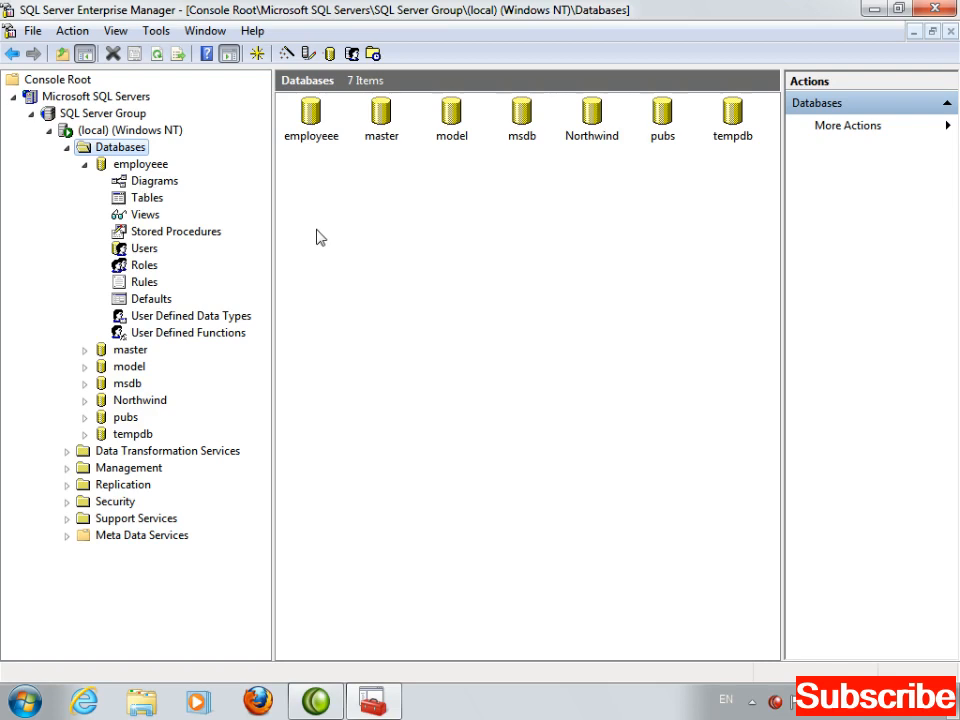
click(120, 148)
click(126, 200)
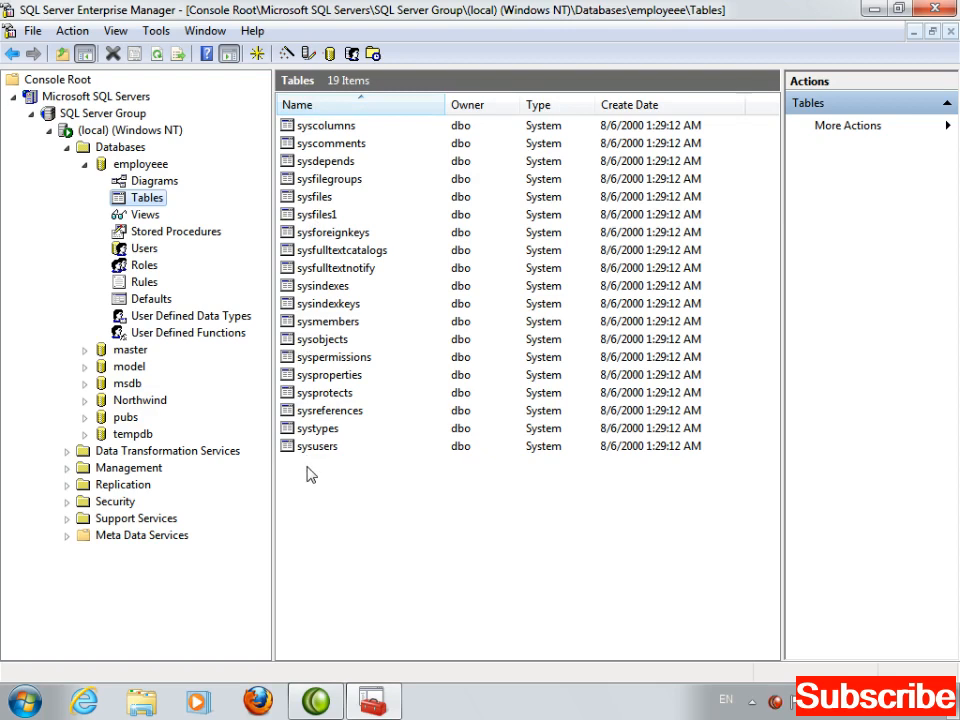
click(327, 289)
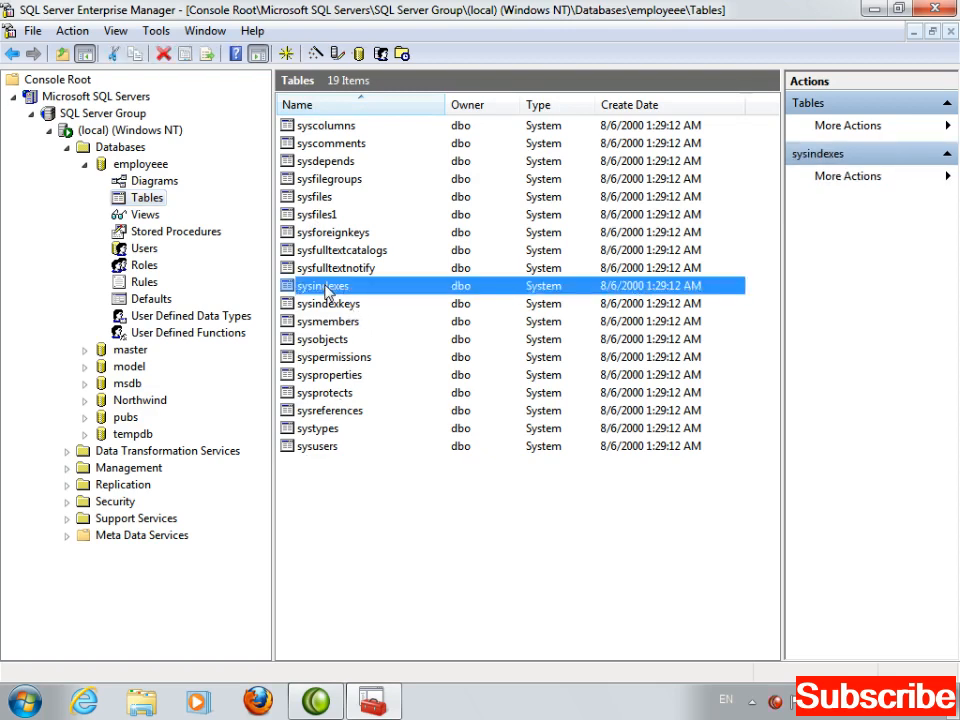
right_click(327, 289)
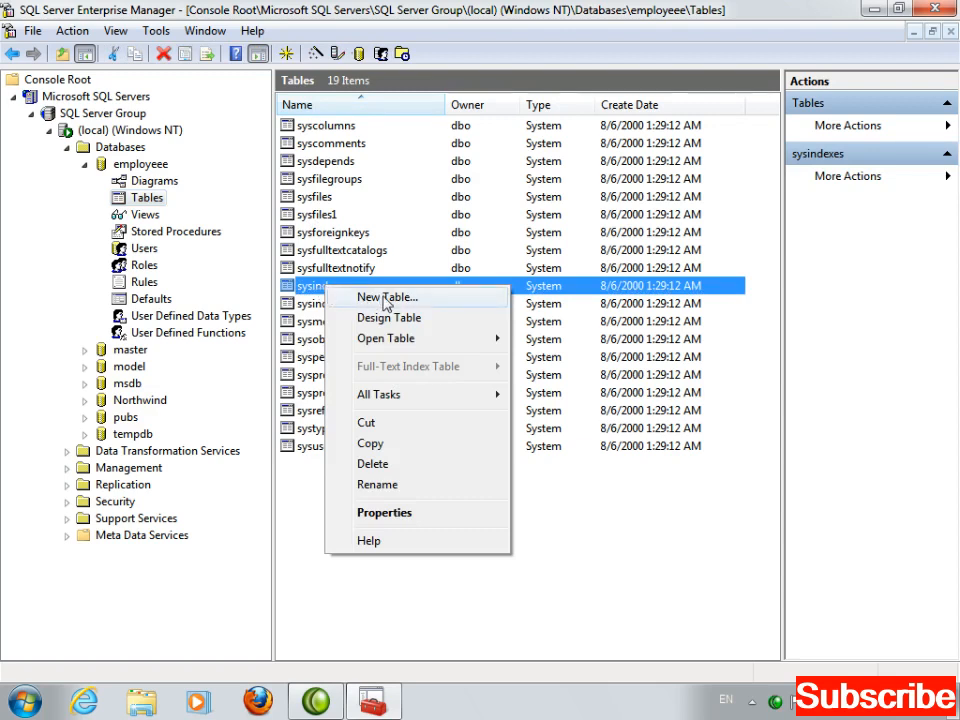
click(383, 298)
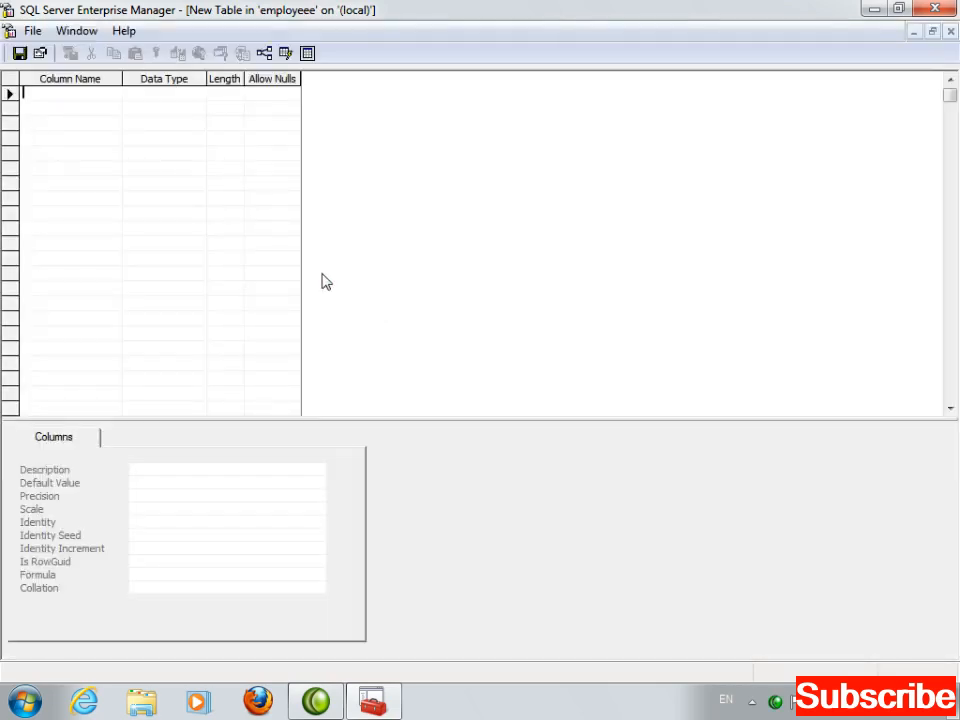
Define the table's first column as eid with the int data type
click(58, 92)
text(eid)
key(Tab)
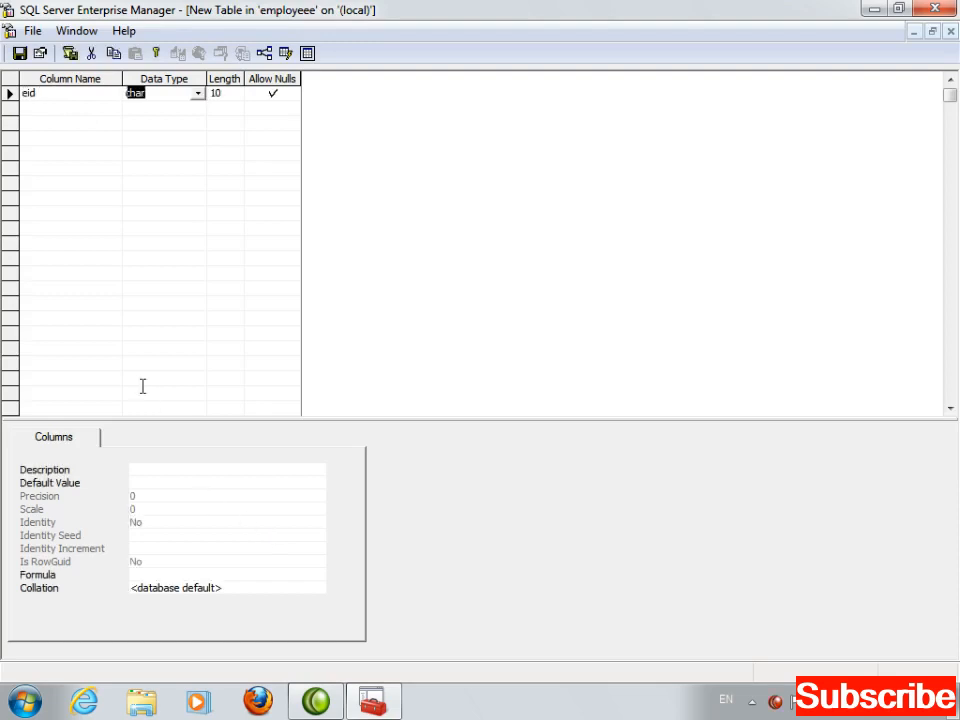
click(198, 95)
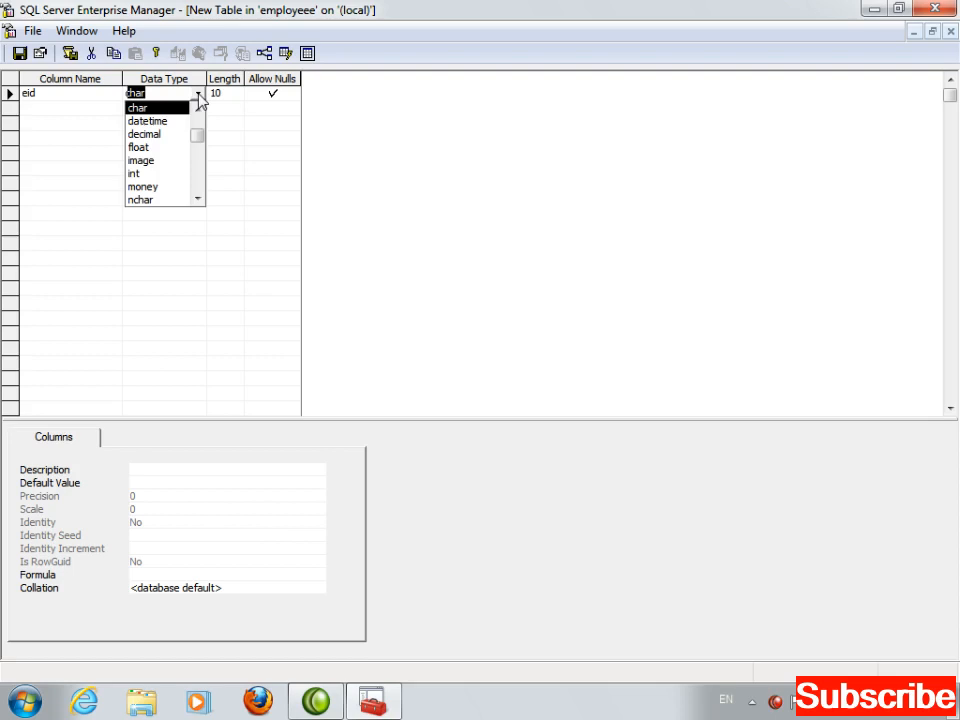
click(134, 173)
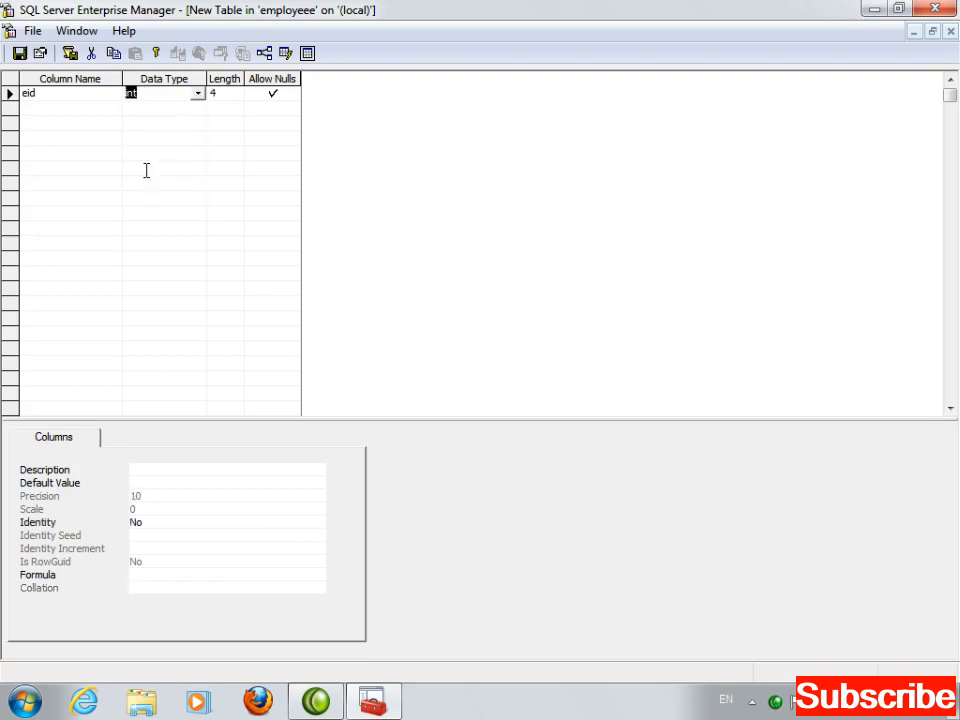
Add a second column named ename with the varchar data type
click(64, 107)
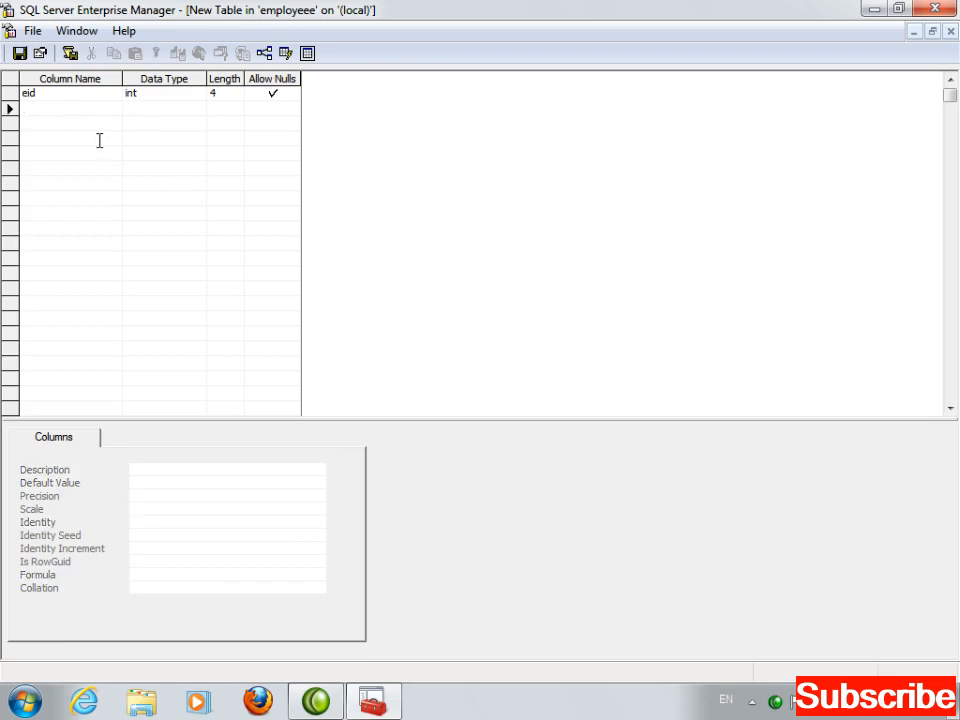
text(ename)
key(Tab)
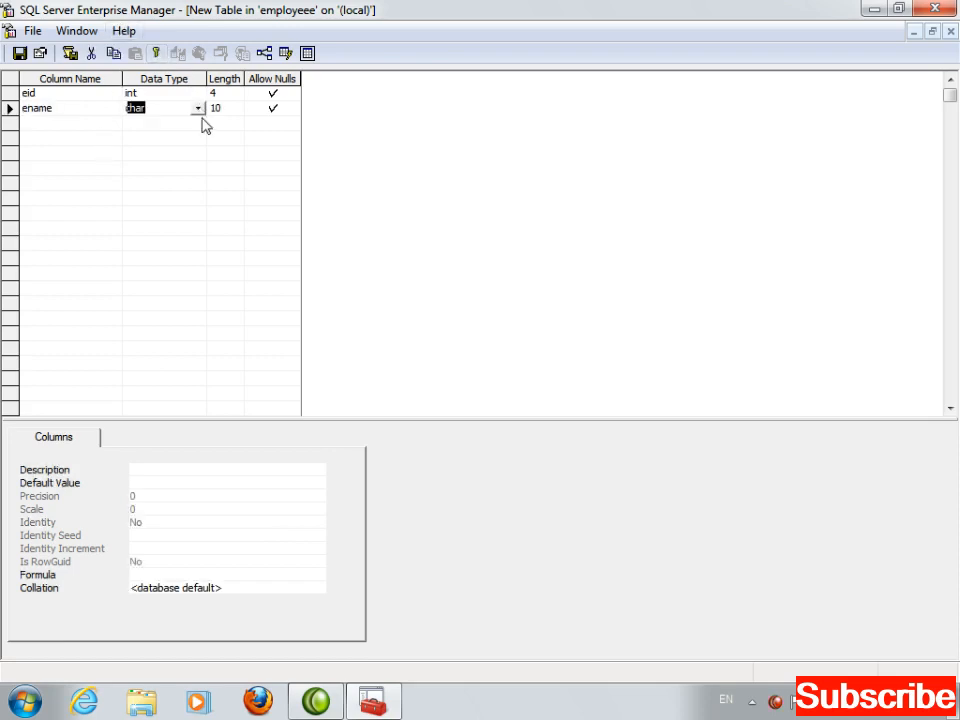
click(199, 110)
text(var)
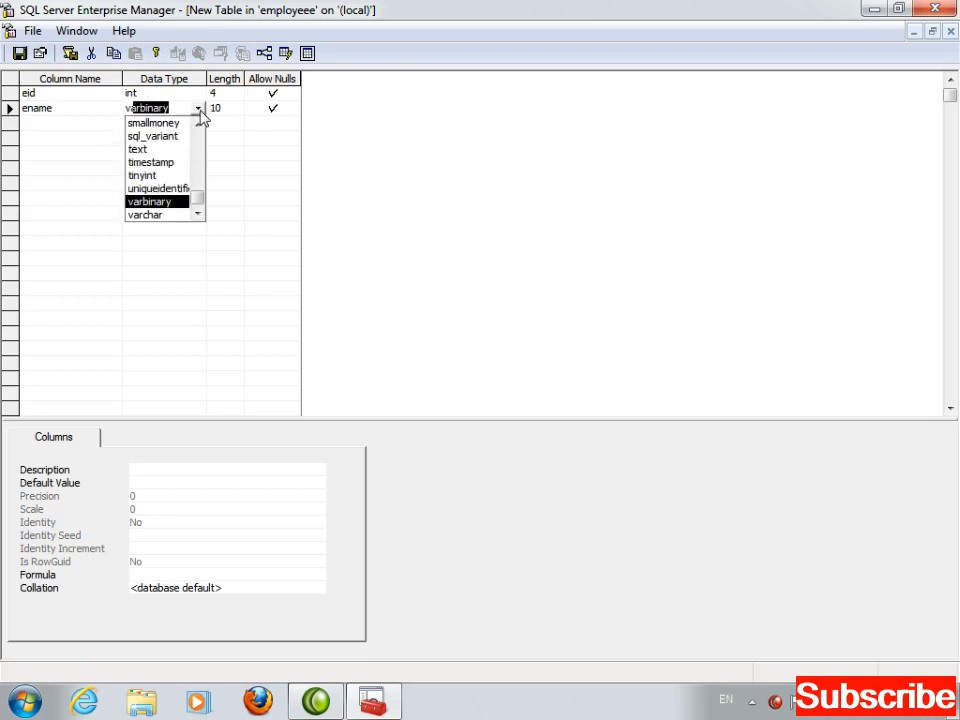
text(char)
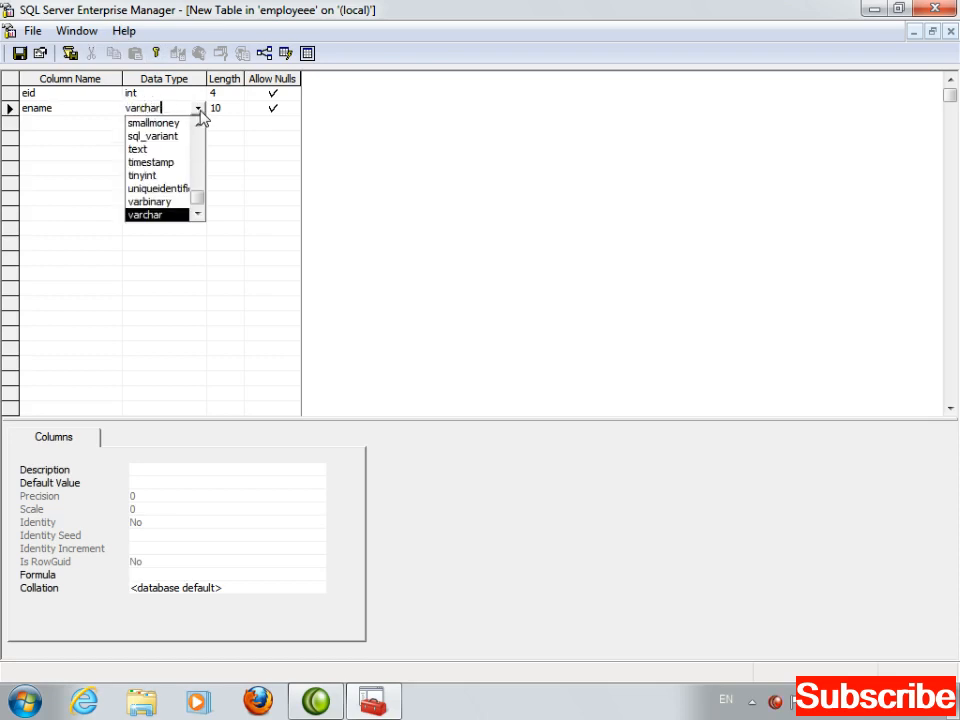
key(Tab)
key(Tab)
key(Tab)
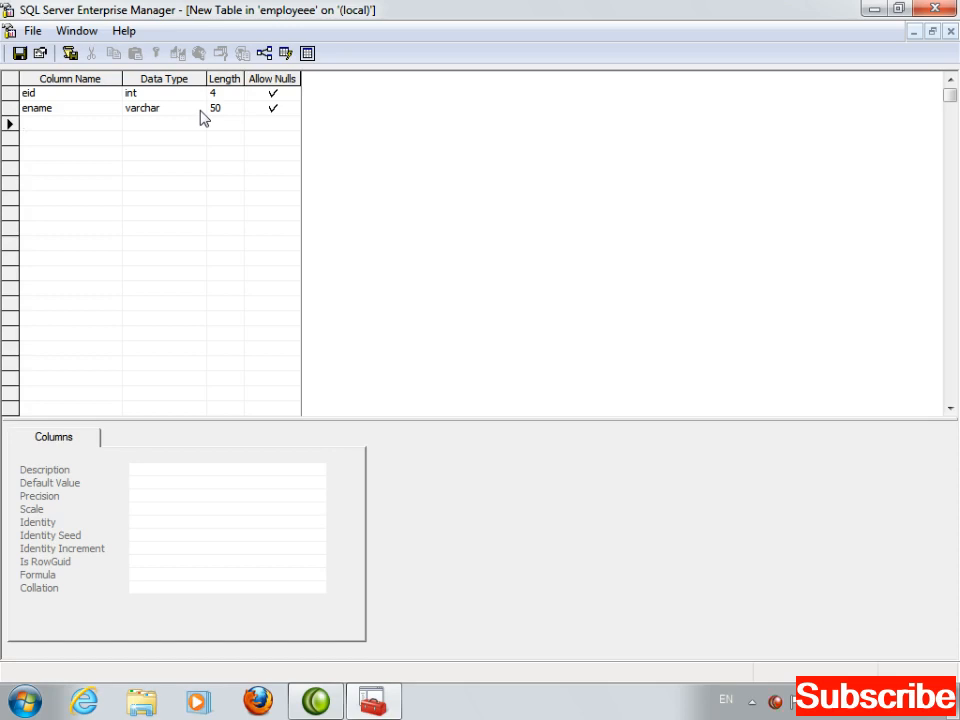
Add a third column named sal with the int data type
text(sal)
key(Tab)
text(nc)
key(BackSpace)
key(BackSpace)
text(int)
key(BackSpace)
key(BackSpace)
key(BackSpace)
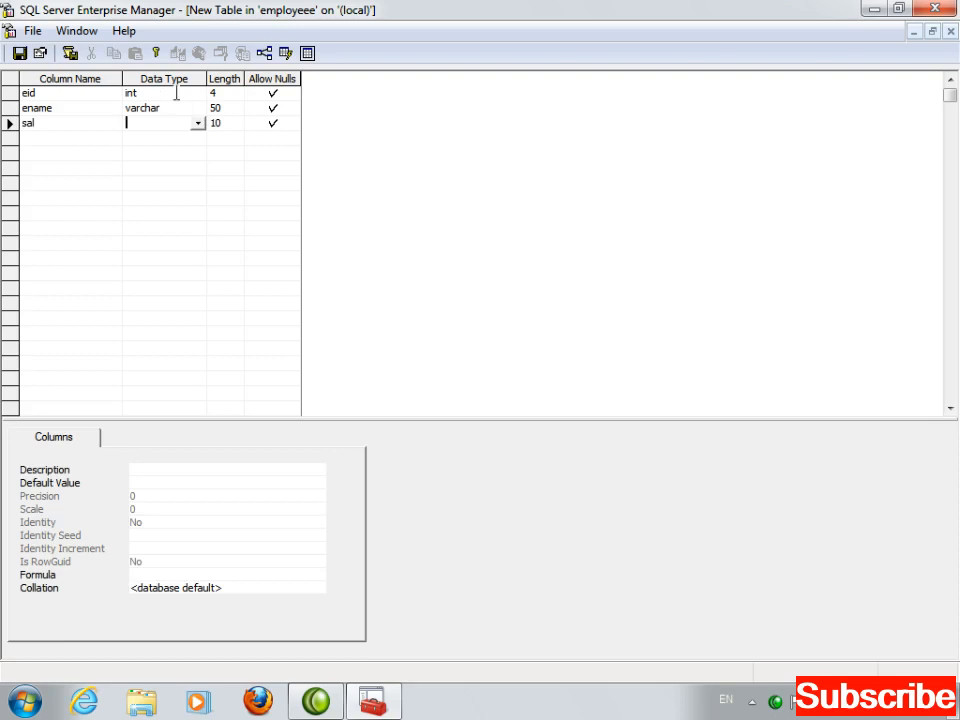
text(char)
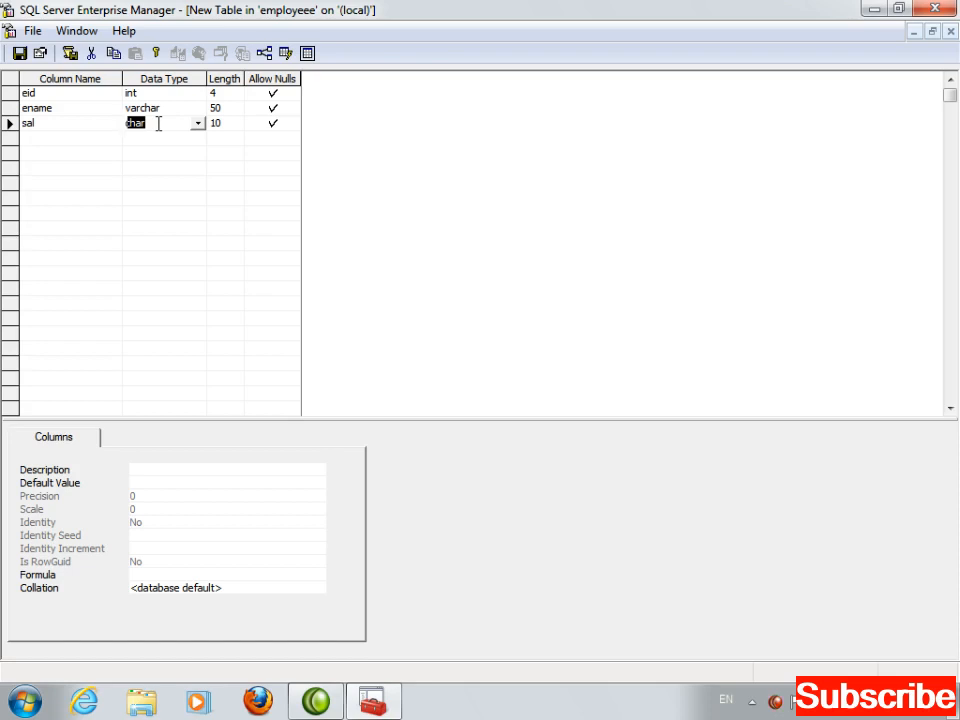
click(81, 123)
click(166, 118)
double_click(152, 120)
text(int)
key(Tab)
key(Tab)
key(Tab)
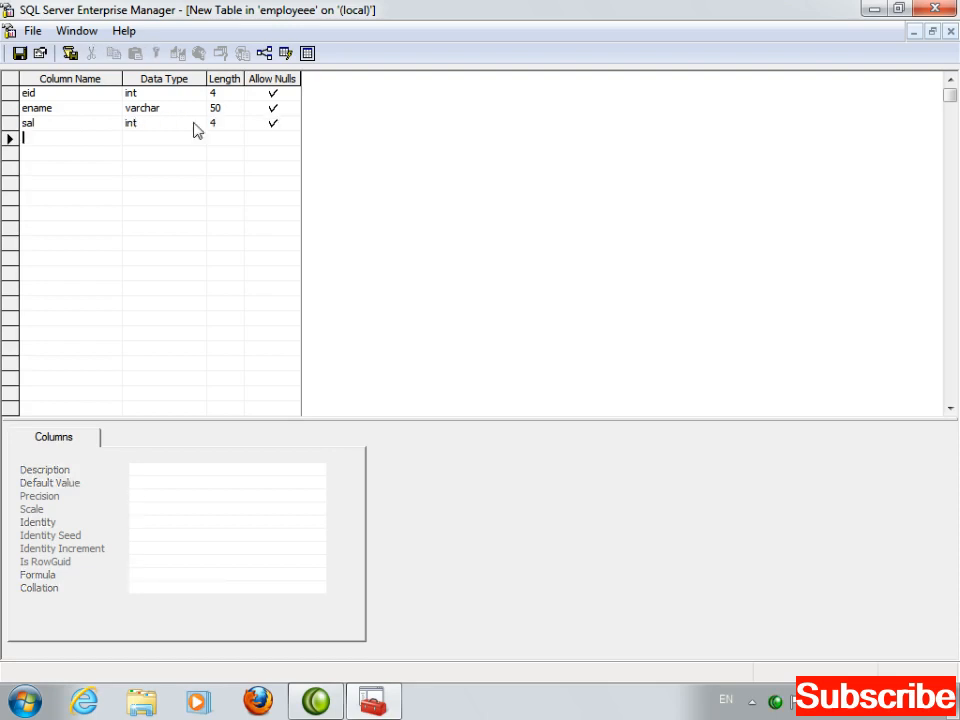
Change the data type of the sal column to bigint
click(220, 120)
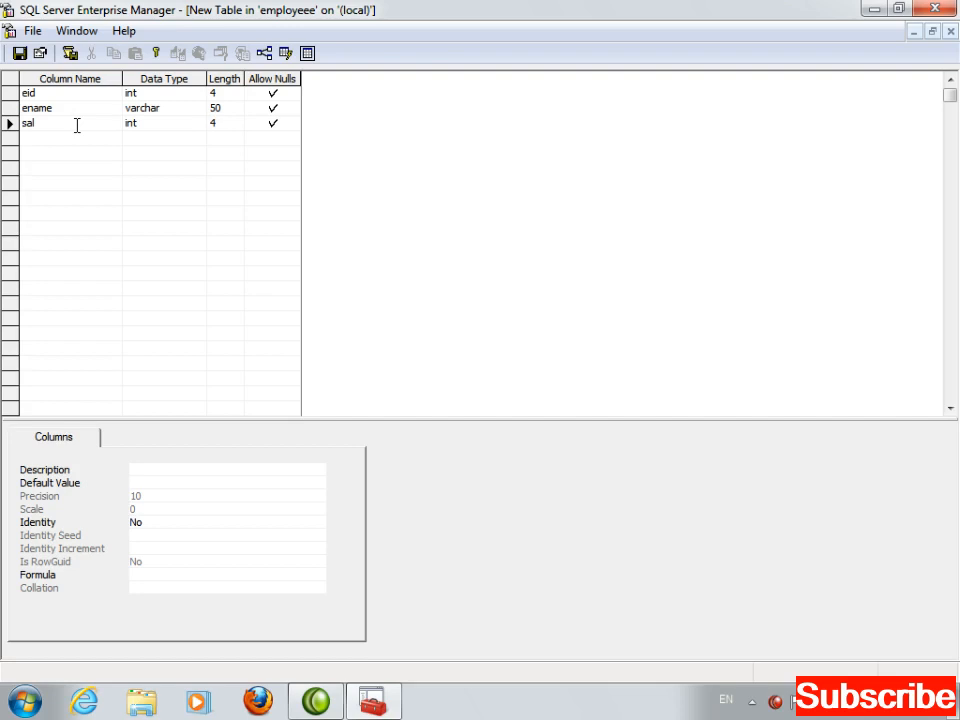
click(156, 122)
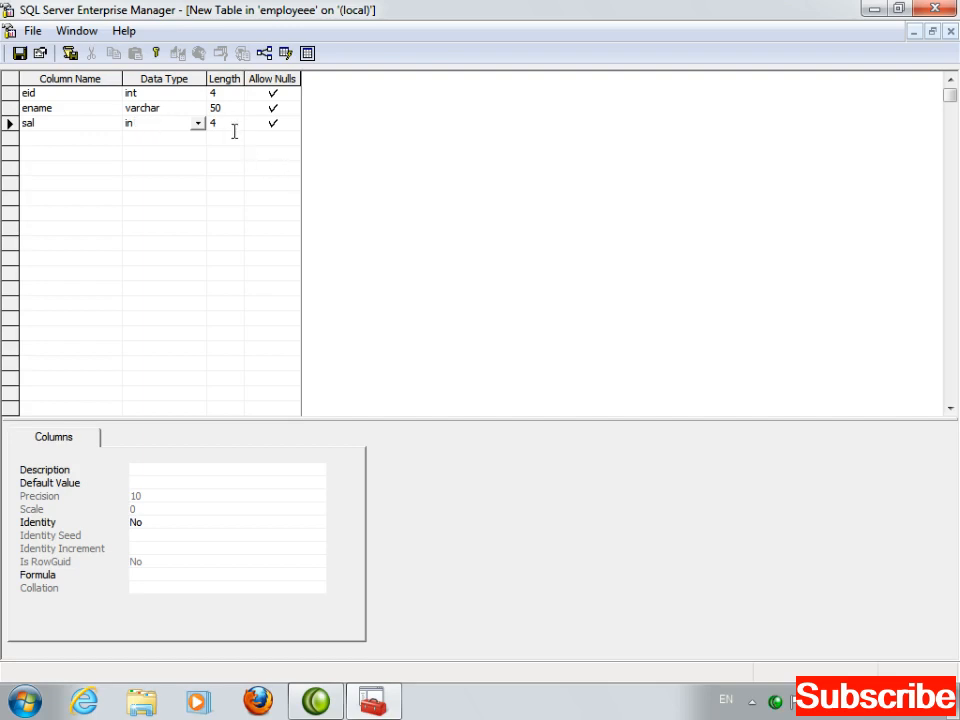
key(BackSpace)
key(BackSpace)
text(bi)
key(Tab)
key(Tab)
key(Tab)
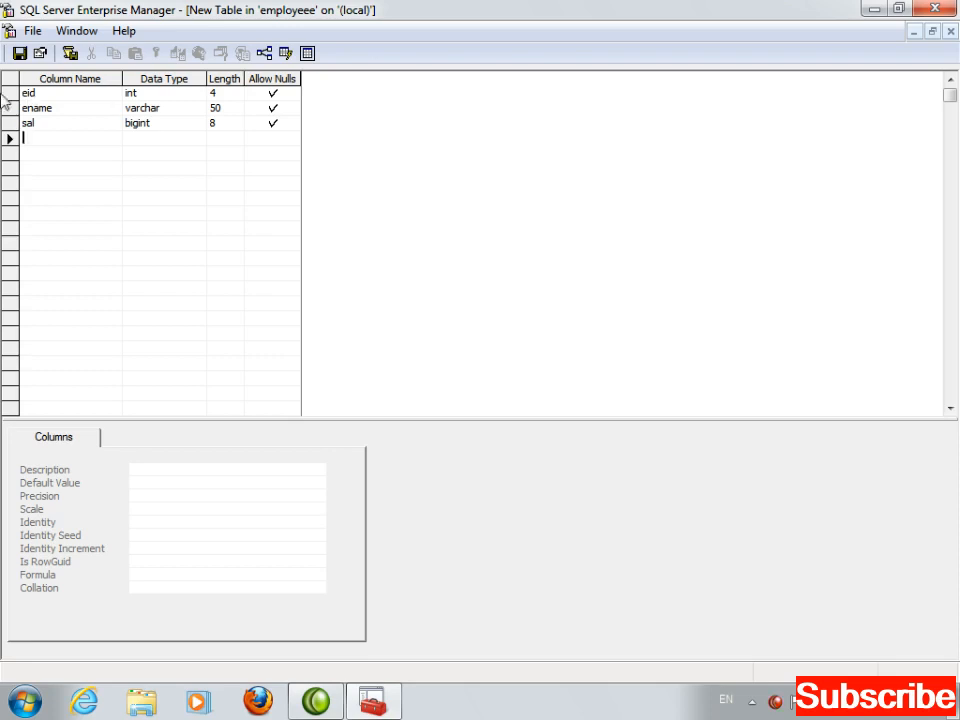
Add a column named comm with the int data type below sal
text(comm)
key(Tab)
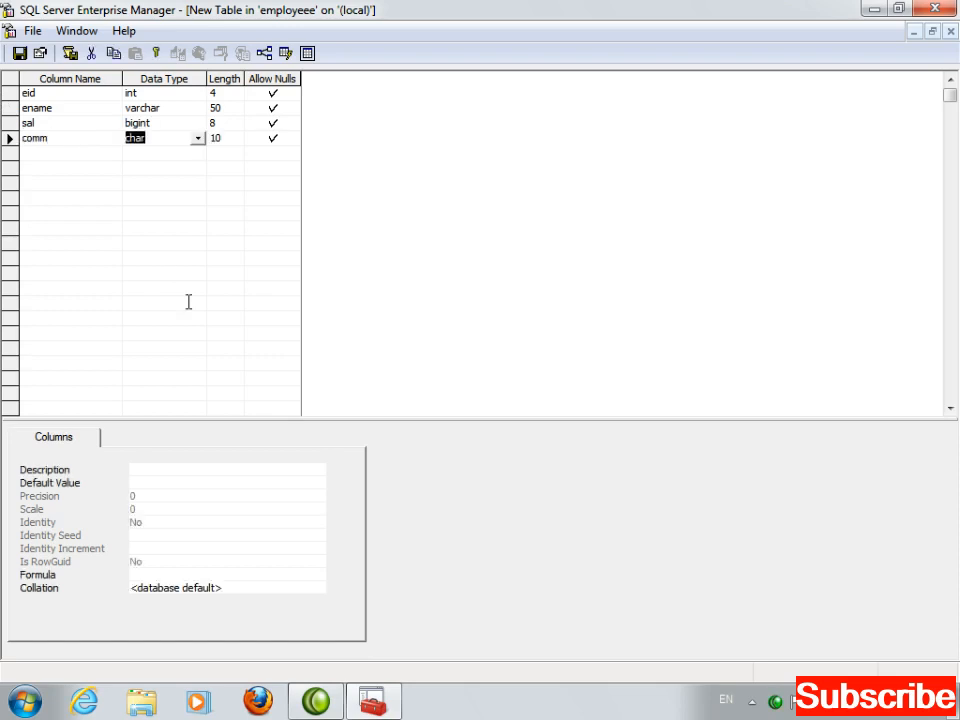
text(b)
key(BackSpace)
key(BackSpace)
text(in)
key(Tab)
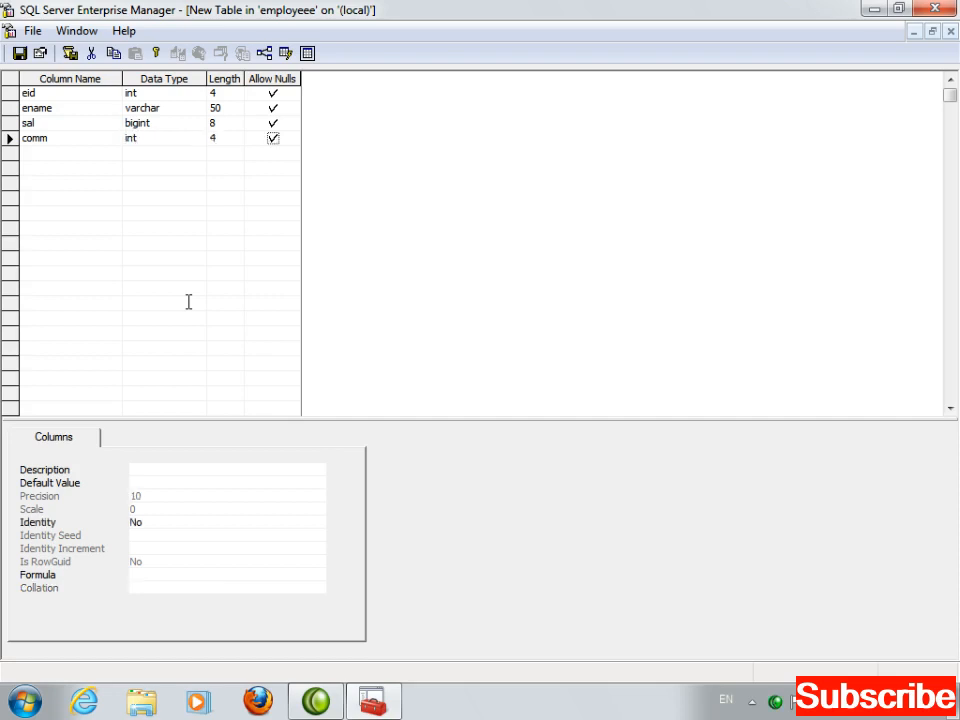
key(Tab)
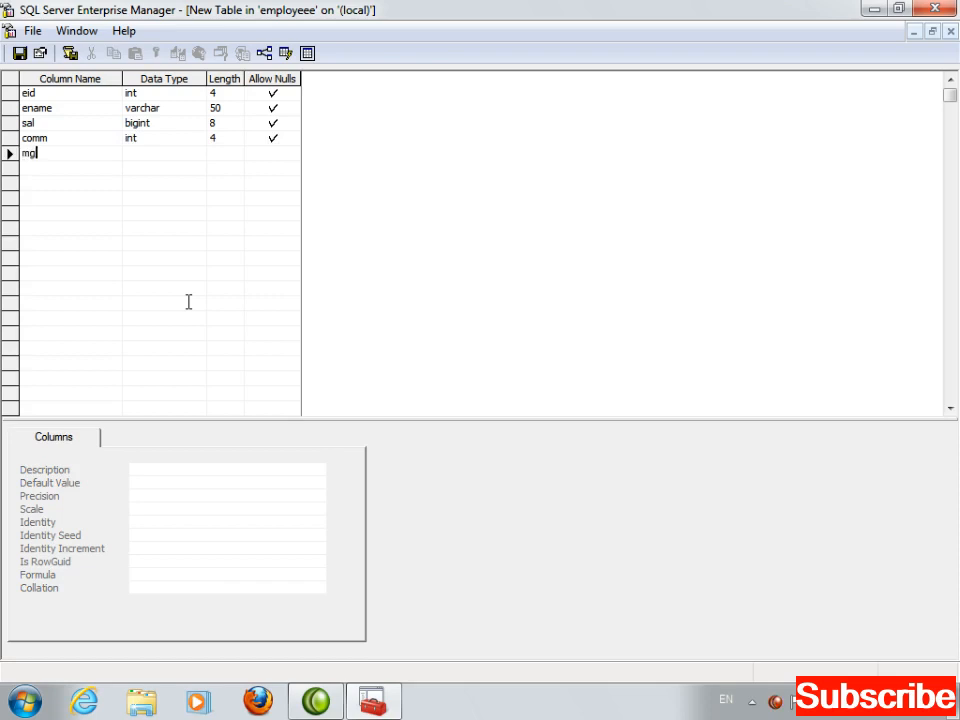
Add a column named mgr with the varchar data type below comm
text(r)
key(Tab)
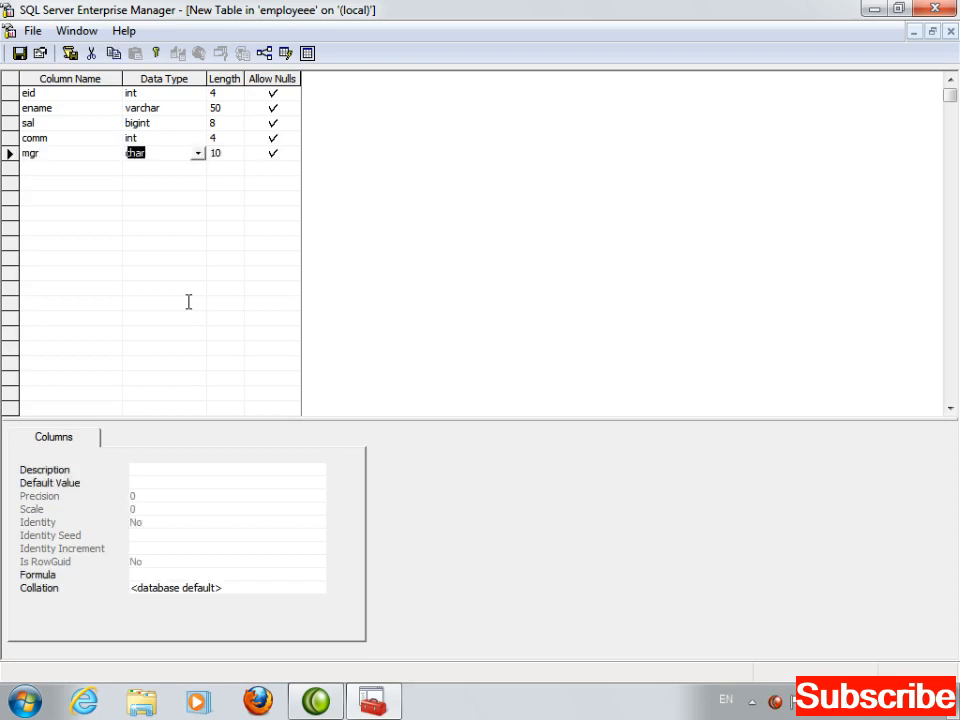
text(varchar)
key(Tab)
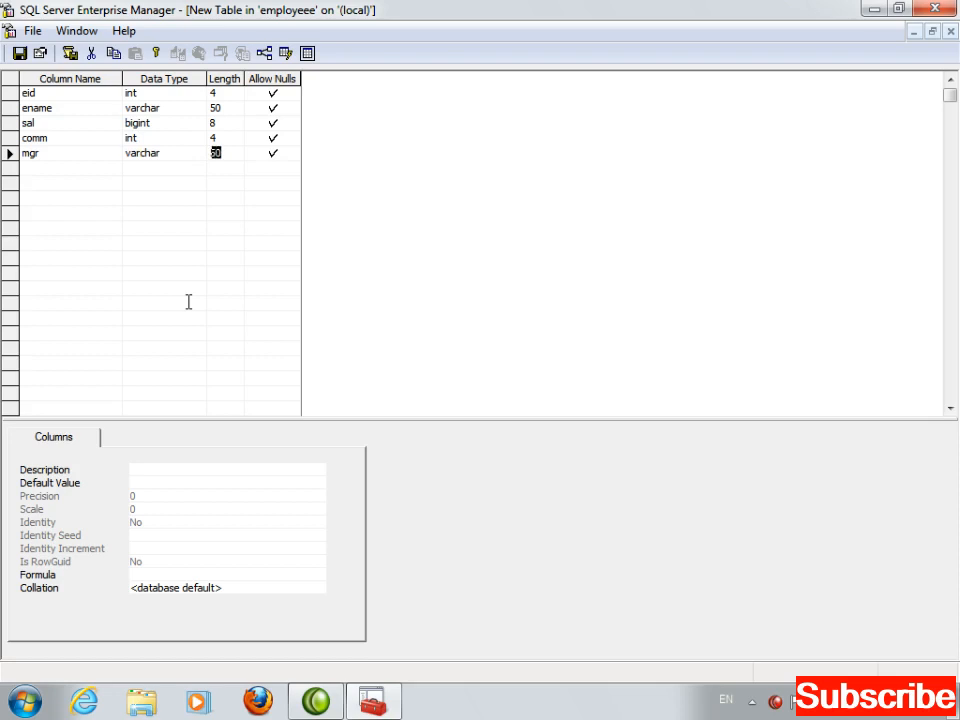
key(Tab)
key(Tab)
Add a column named deptno with the int data type as the last column
text(deptno)
key(Tab)
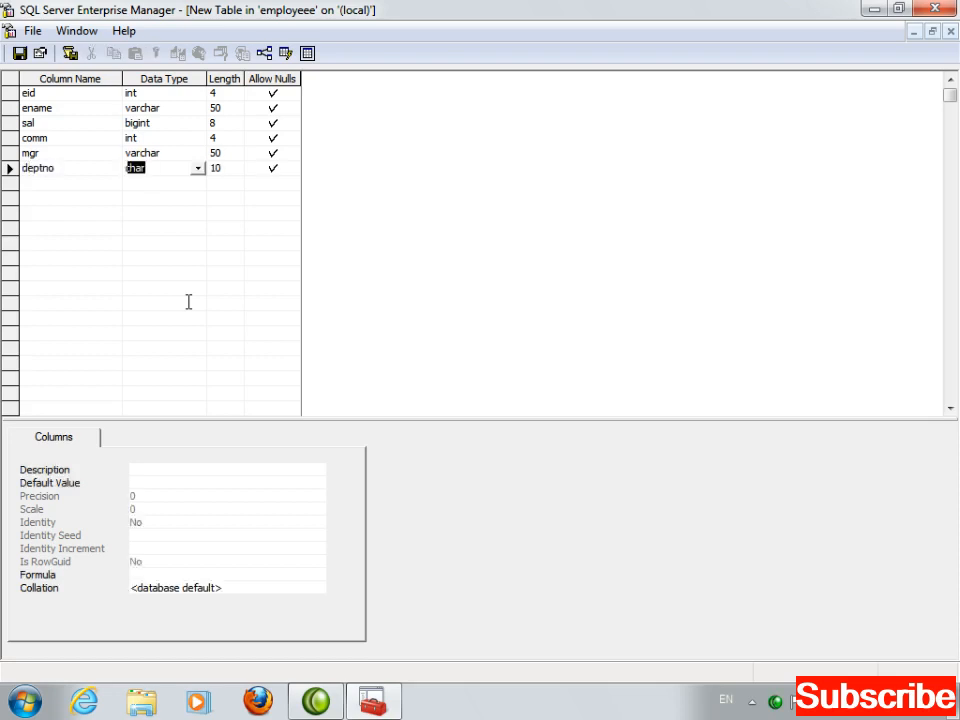
text(int)
key(Tab)
key(Tab)
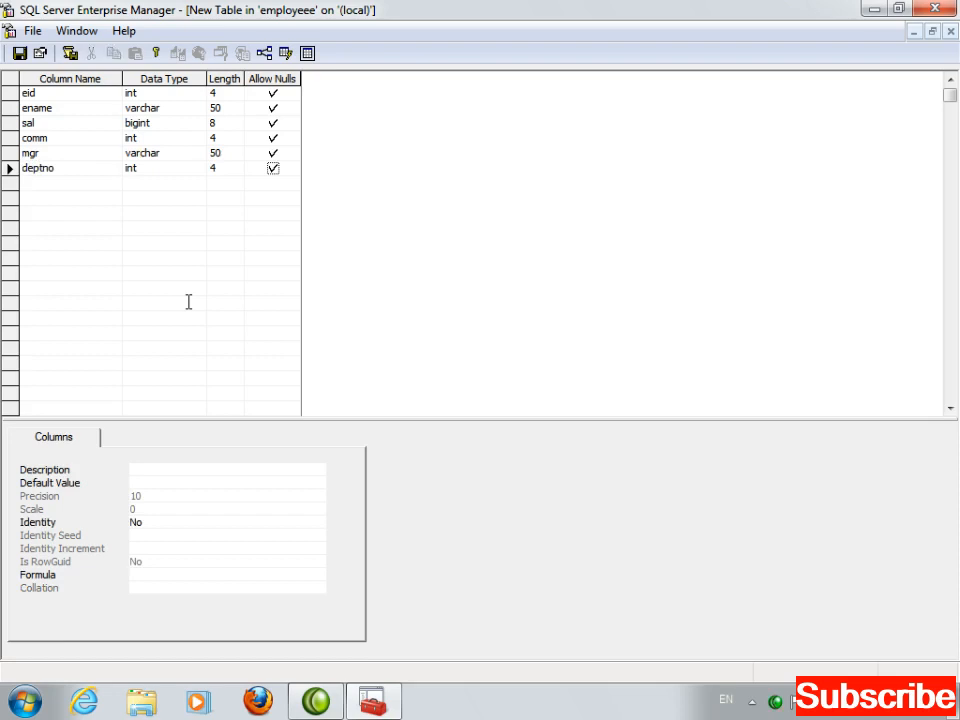
Try to save the new table as emp while closing its design, and close the Microsoft Management Console
click(950, 32)
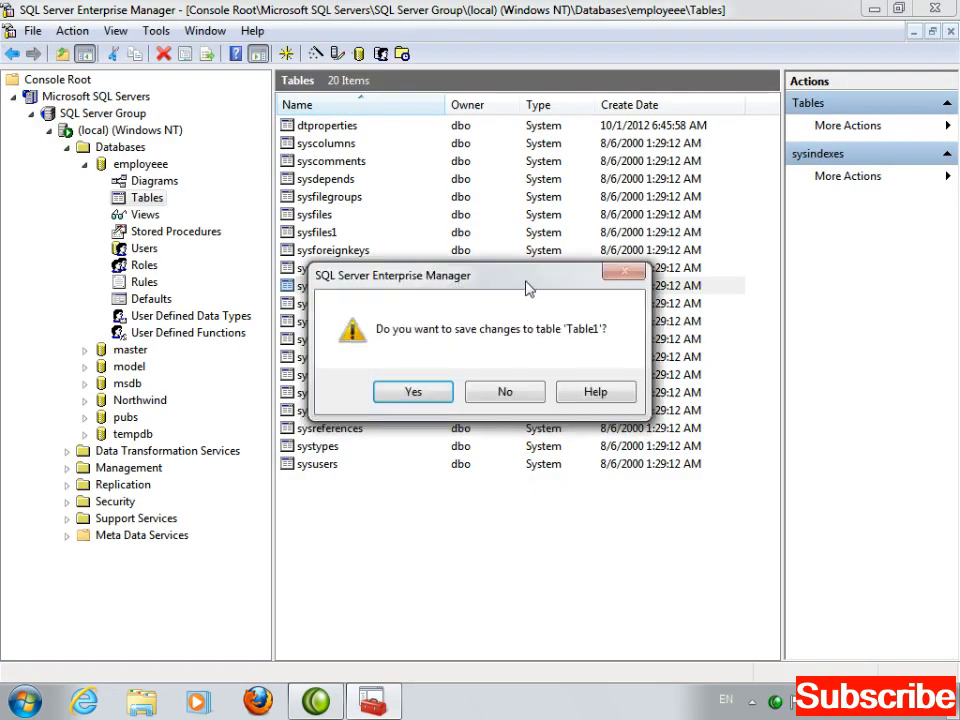
click(413, 392)
text(emp)
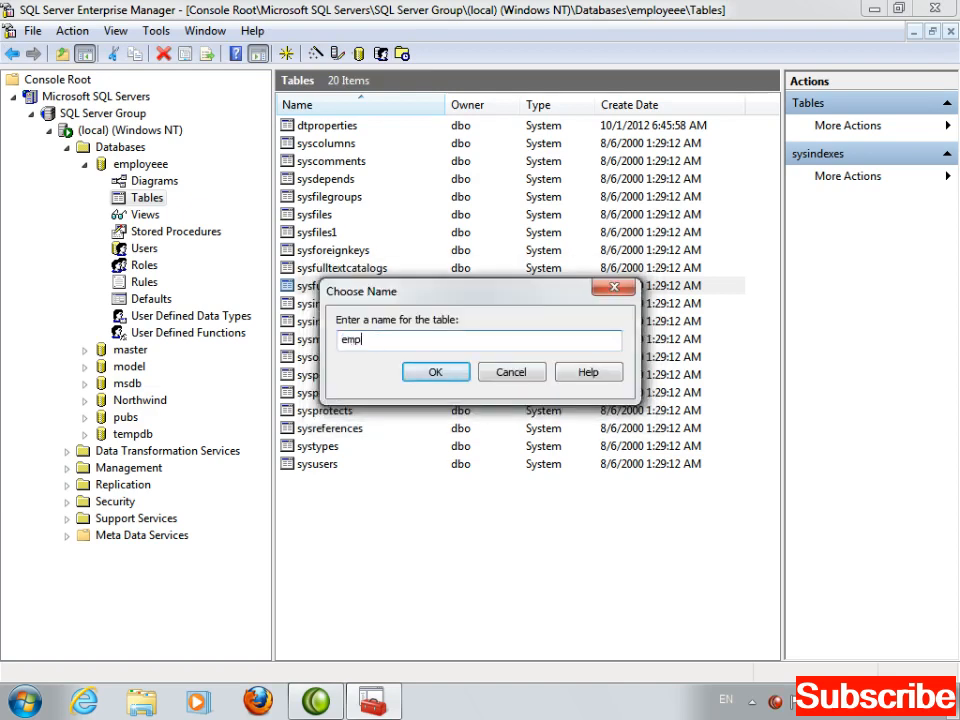
click(432, 374)
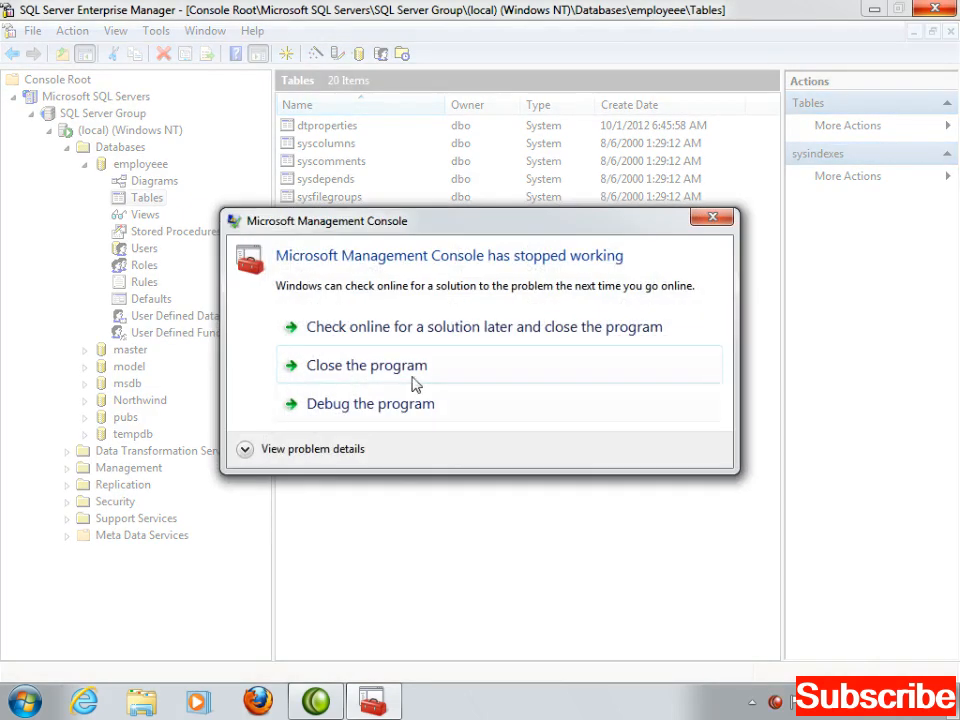
click(375, 366)
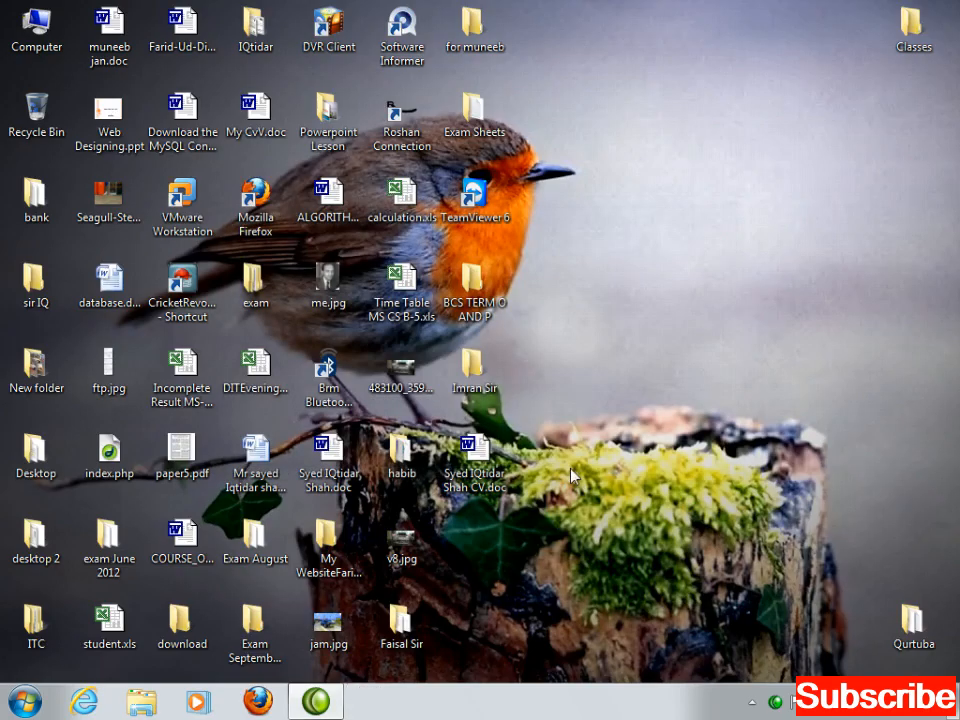
Search the installed programs for "enter" and start Enterprise Manager again
key(super)
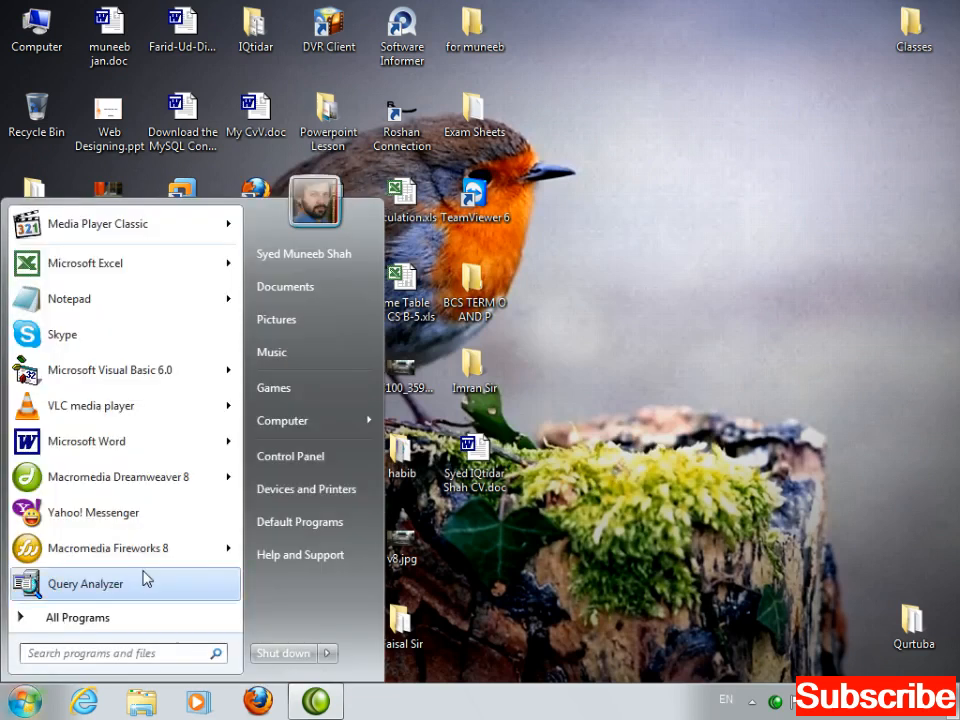
text(enter)
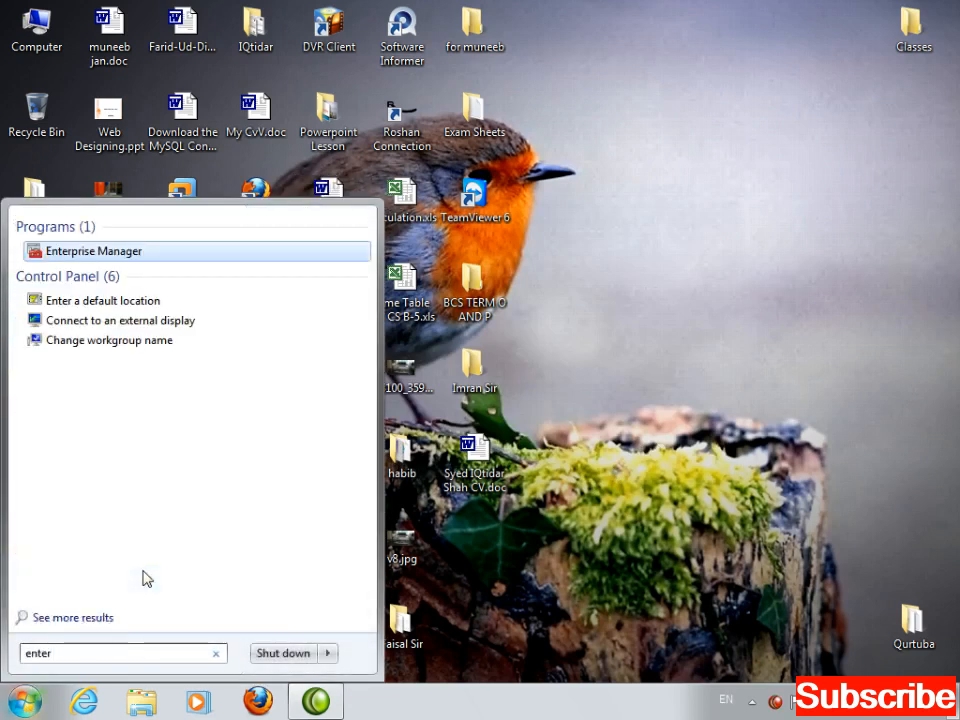
click(90, 251)
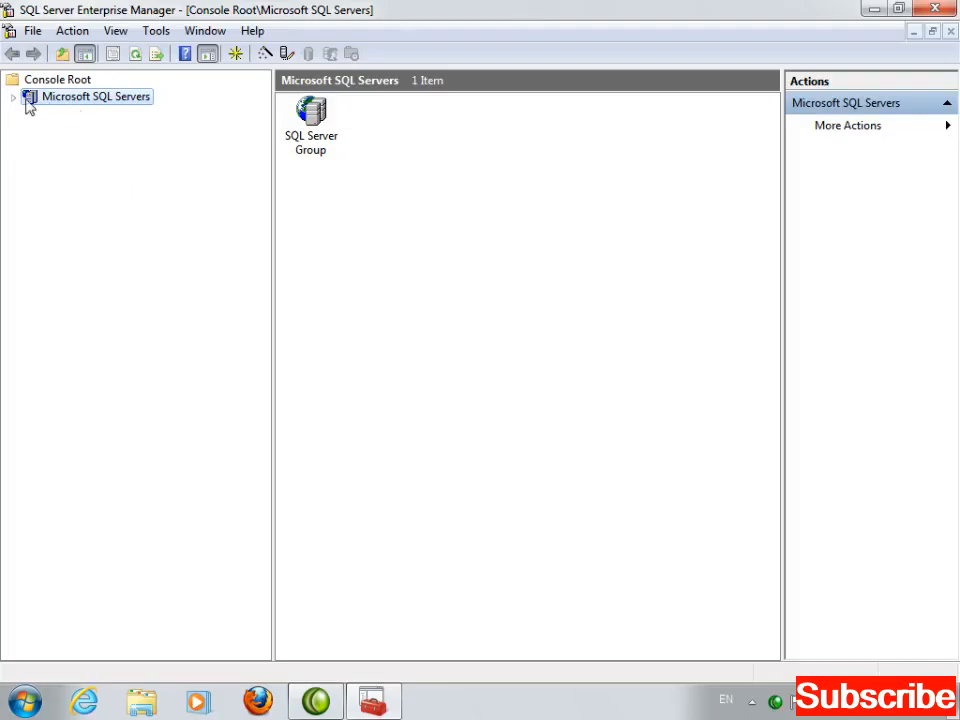
Expand the local server in SQL Server Group and show the tables of the employeee database
click(13, 98)
click(31, 114)
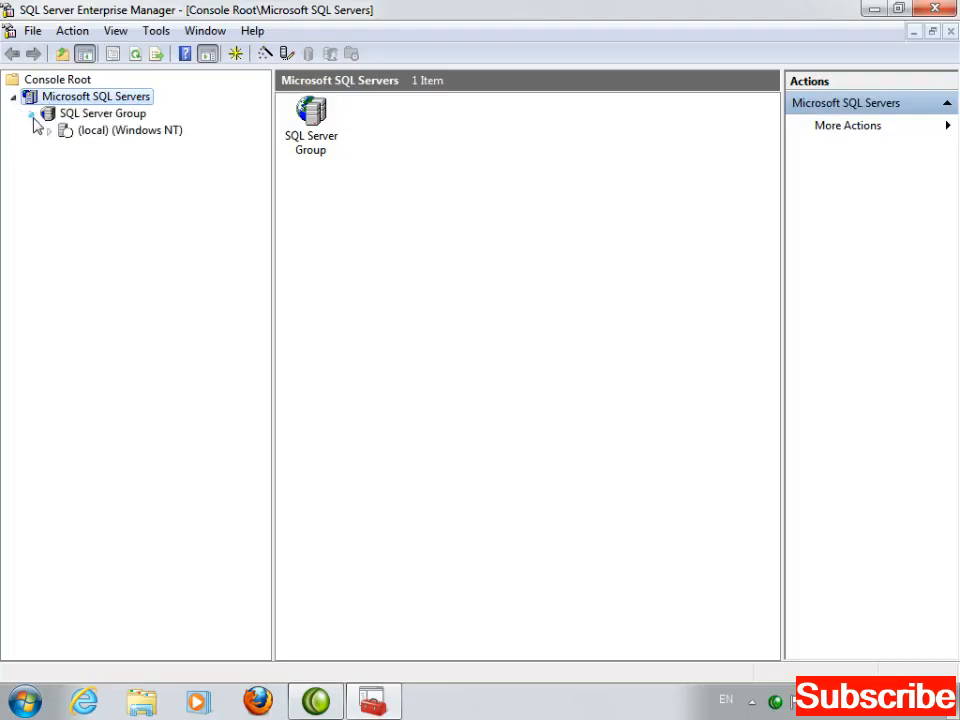
click(50, 131)
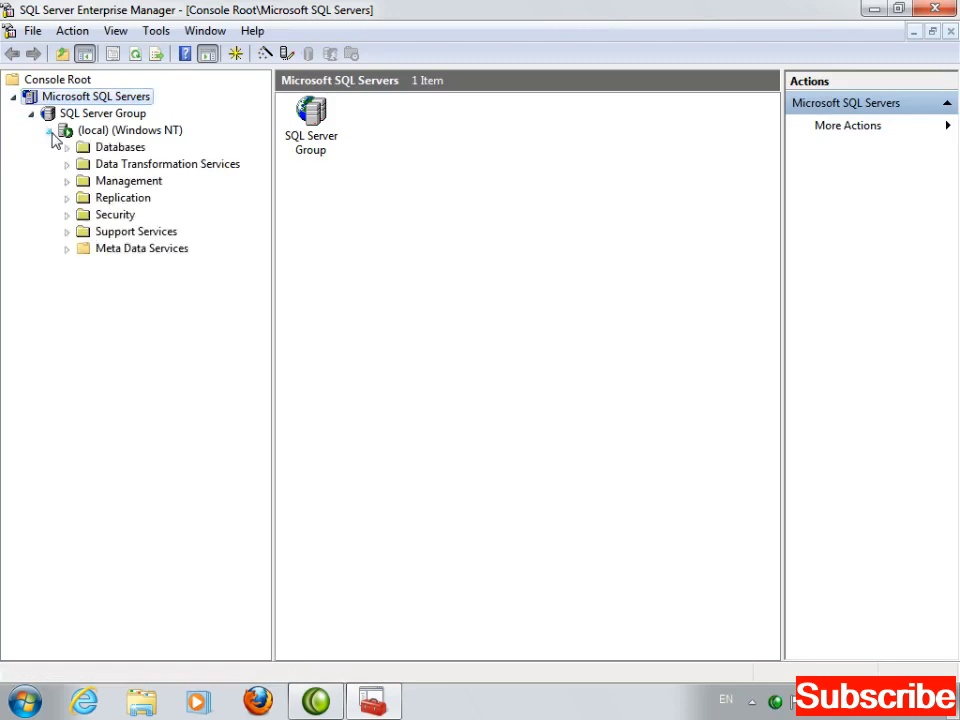
click(66, 148)
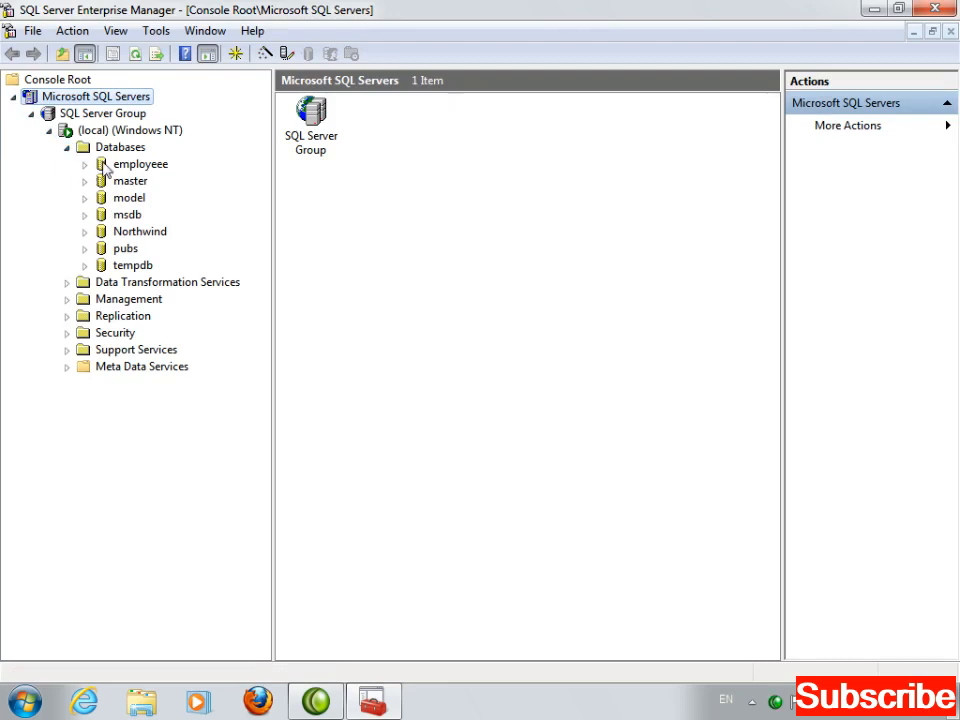
click(108, 165)
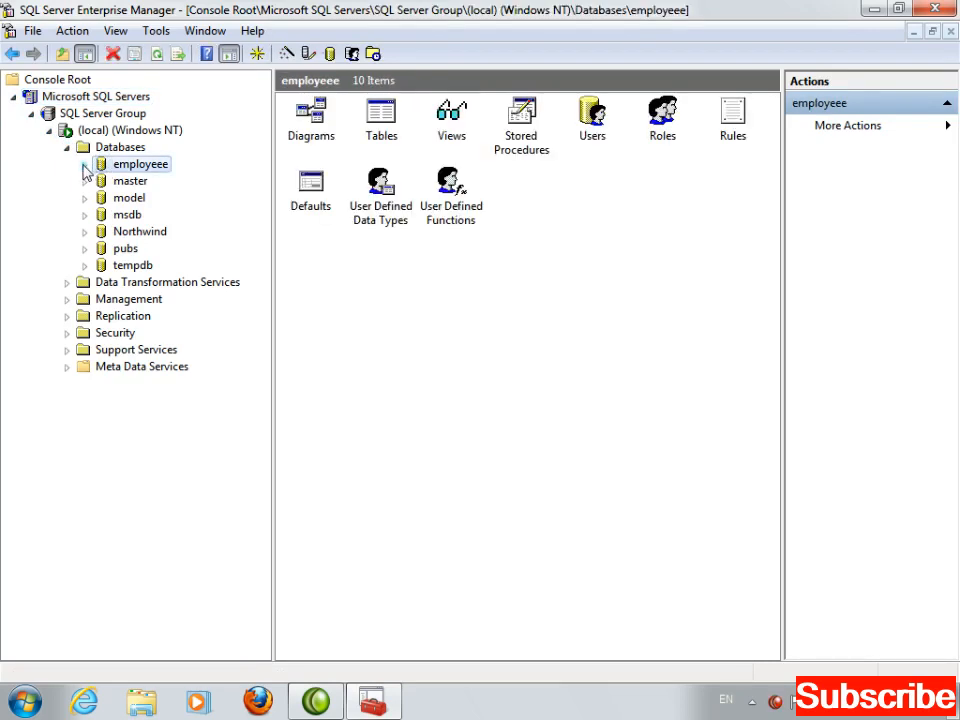
click(84, 165)
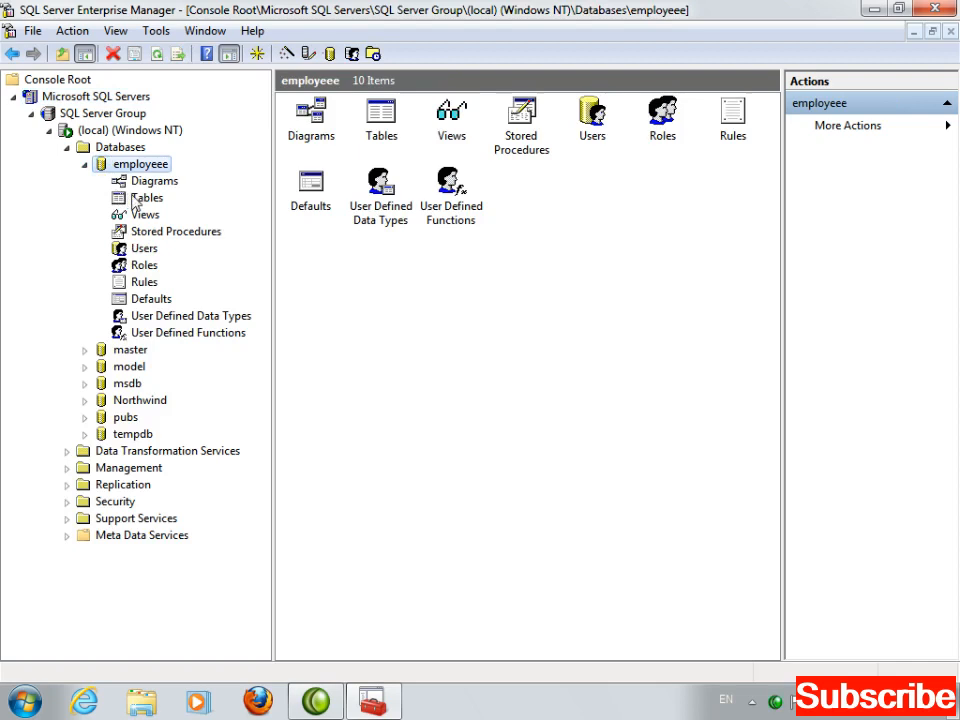
click(137, 199)
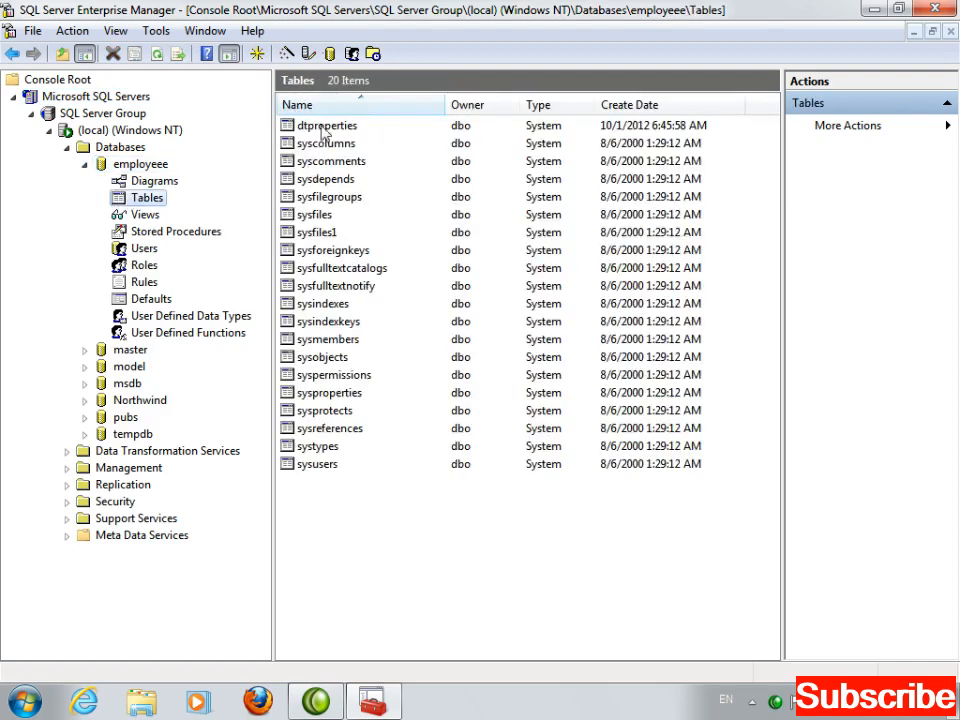
Start a new table in the employeee database with a first column named eid of the int data type
click(333, 145)
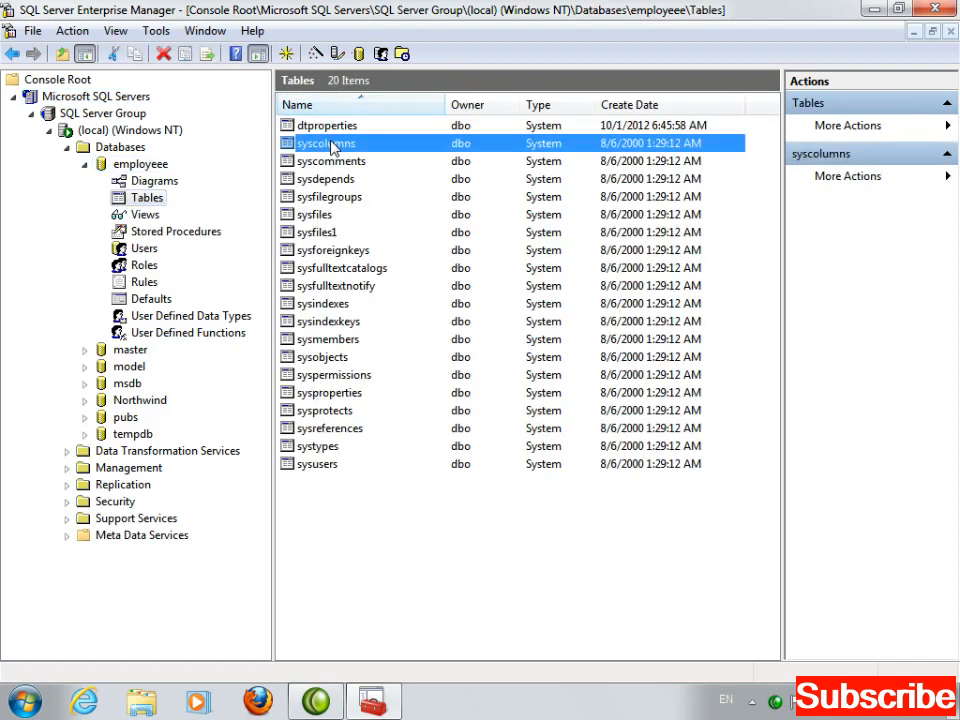
right_click(333, 146)
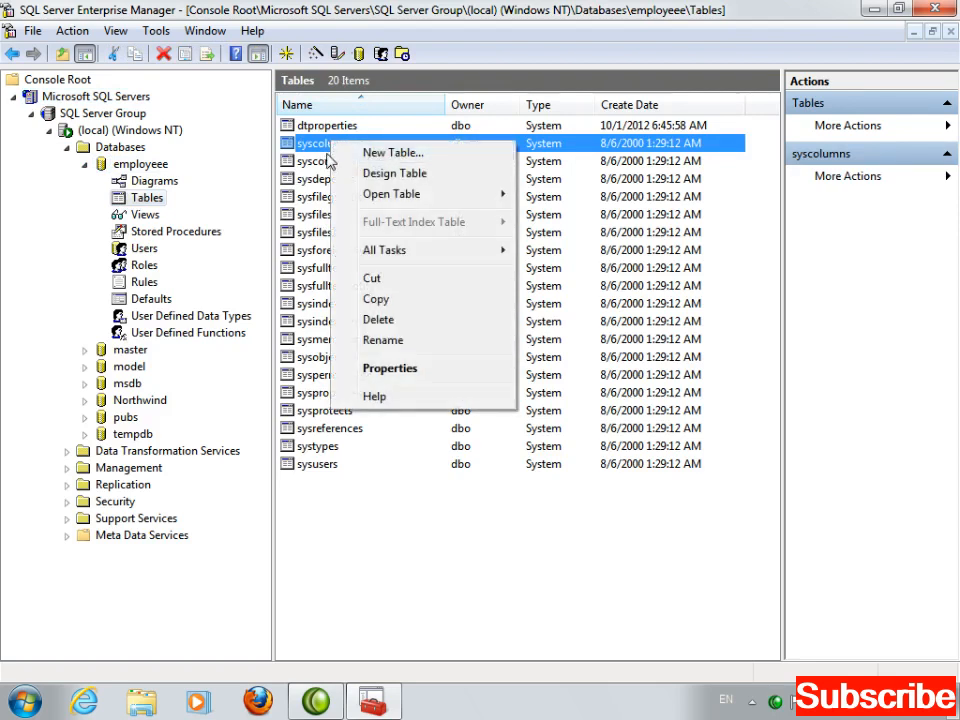
click(372, 152)
text(eid)
key(Tab)
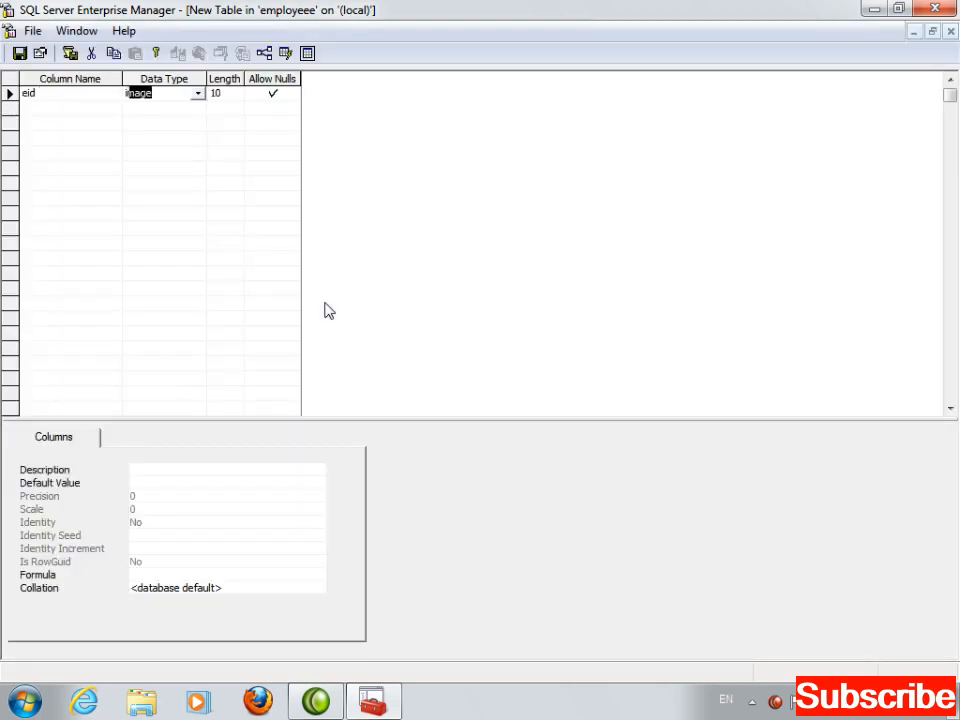
text(int)
key(Tab)
key(Tab)
key(Tab)
Add a column named ename with the varchar data type below eid
text(ename)
key(Tab)
text(var)
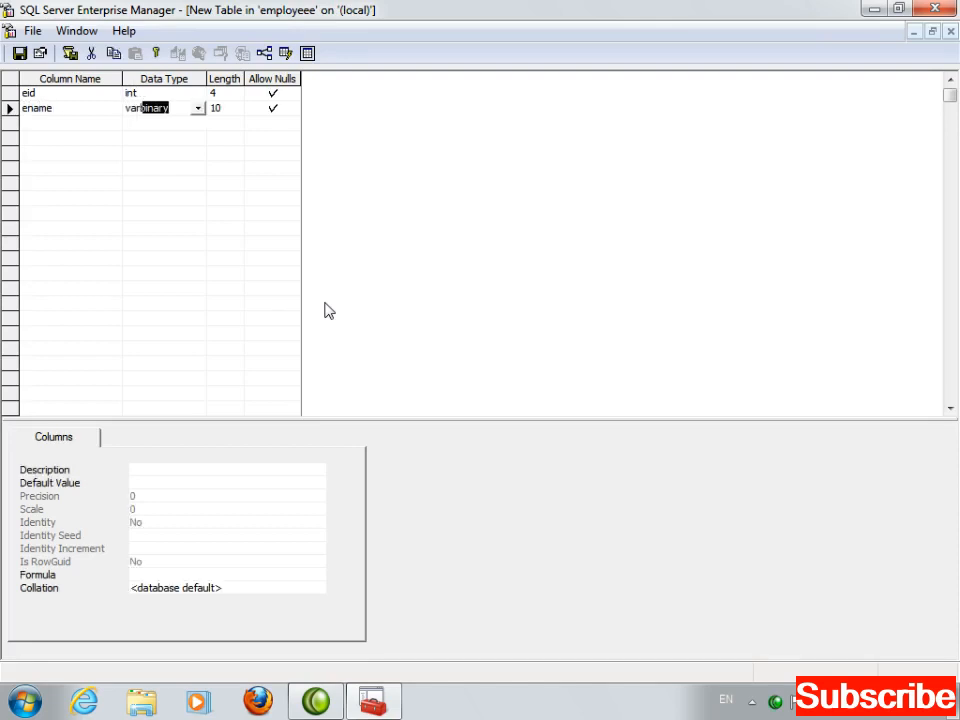
text(c)
key(Tab)
key(Tab)
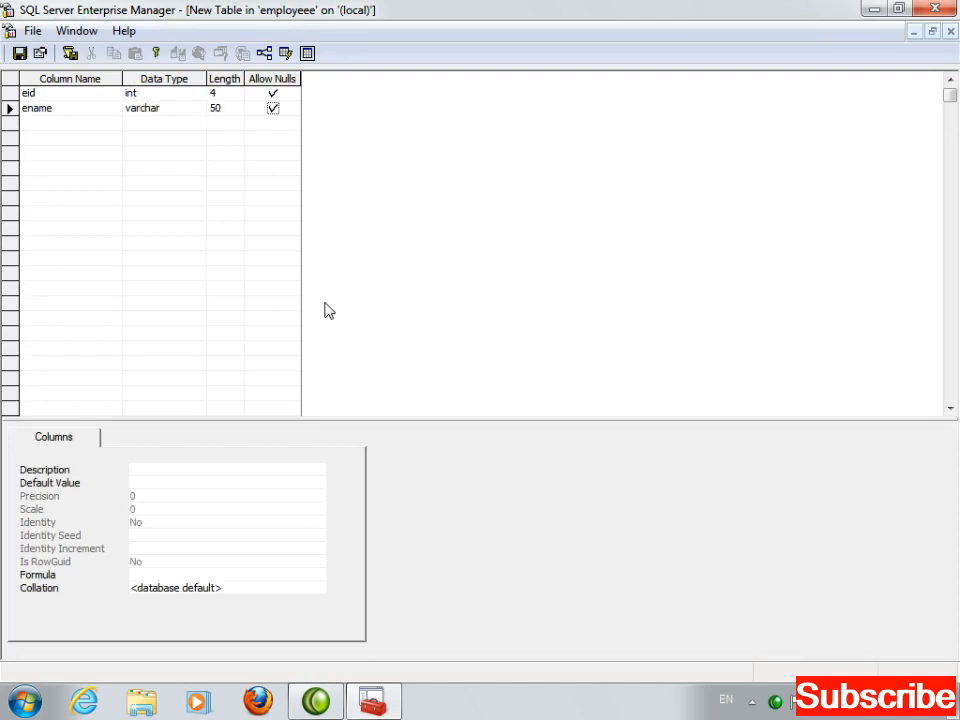
key(Tab)
Add a column named sal with the bigint data type below ename
text(sal)
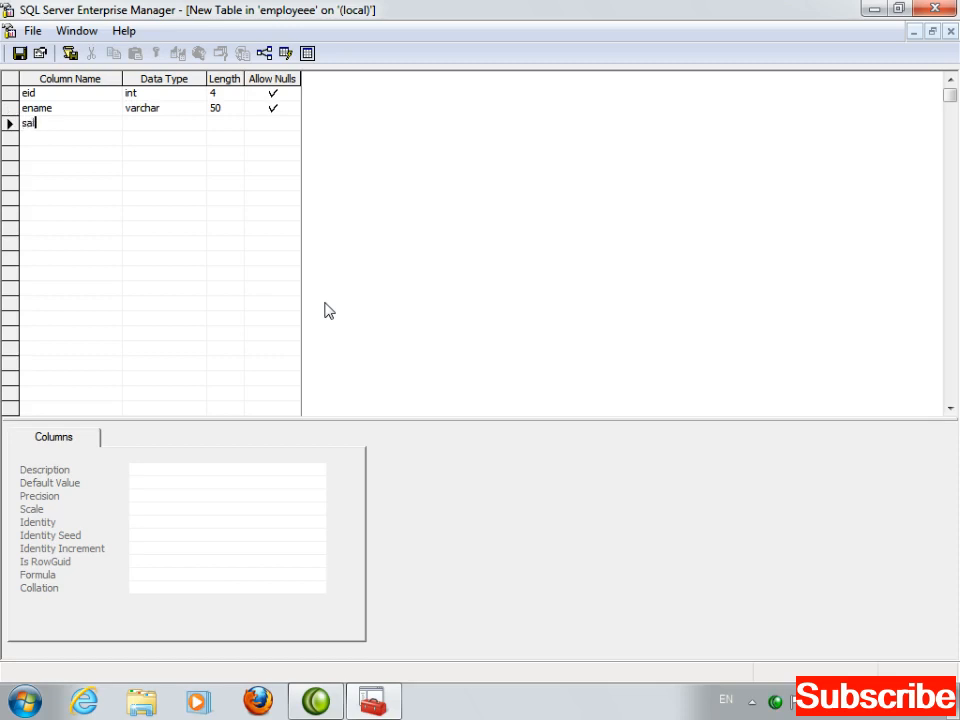
key(Tab)
text(big)
key(Tab)
key(Tab)
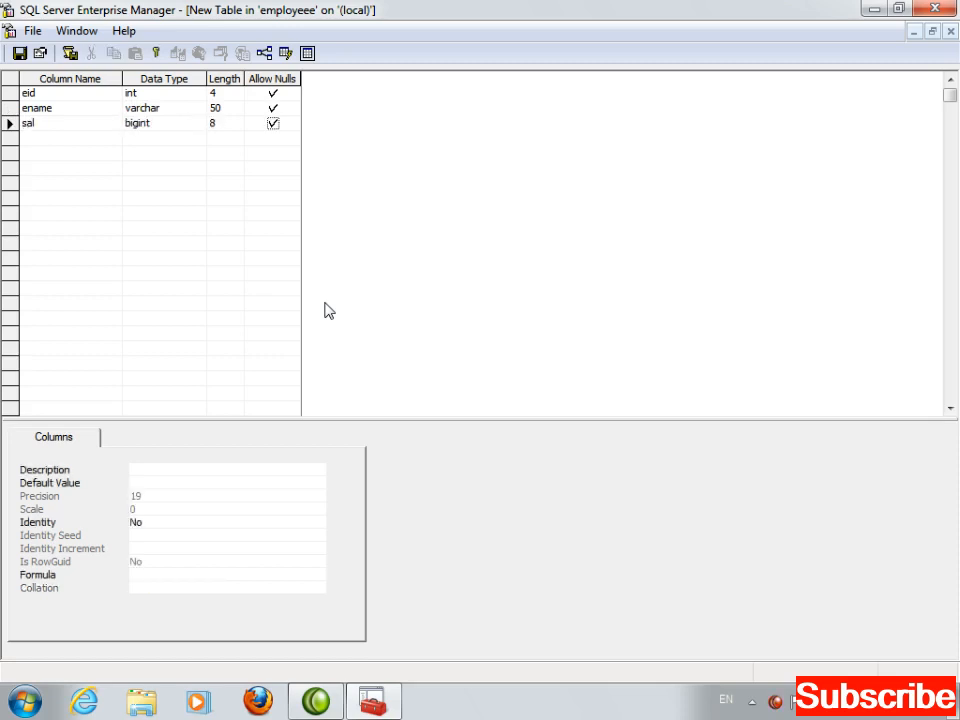
key(Tab)
Add a column named comm with the int data type below sal
text(comm)
key(Tab)
text(int)
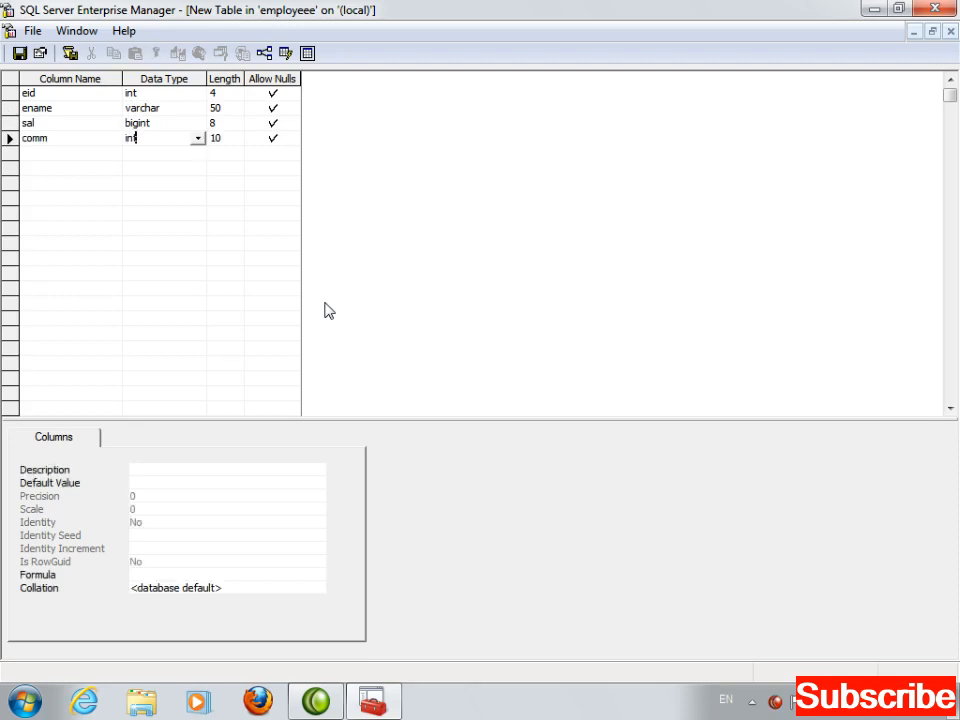
key(Tab)
key(Tab)
key(Tab)
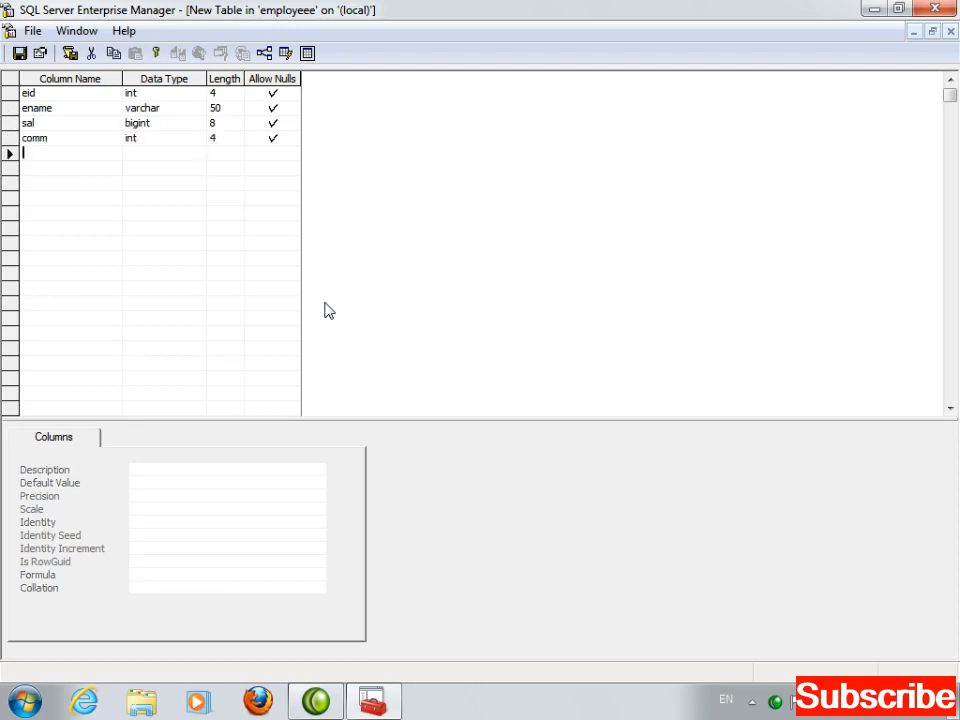
Add a column named mgr with the varchar data type below comm
text(mgr)
key(Tab)
text(varchar)
key(Tab)
key(Tab)
key(Tab)
Add a column named deptno with the int data type below mgr
text(deptno)
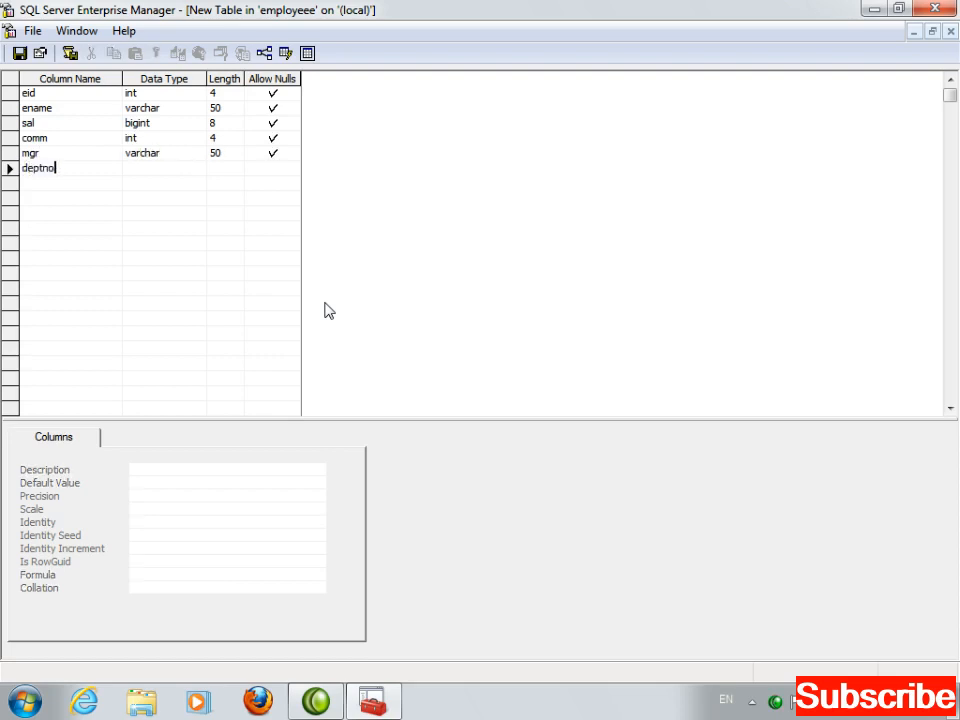
key(Tab)
text(int)
key(Tab)
key(Tab)
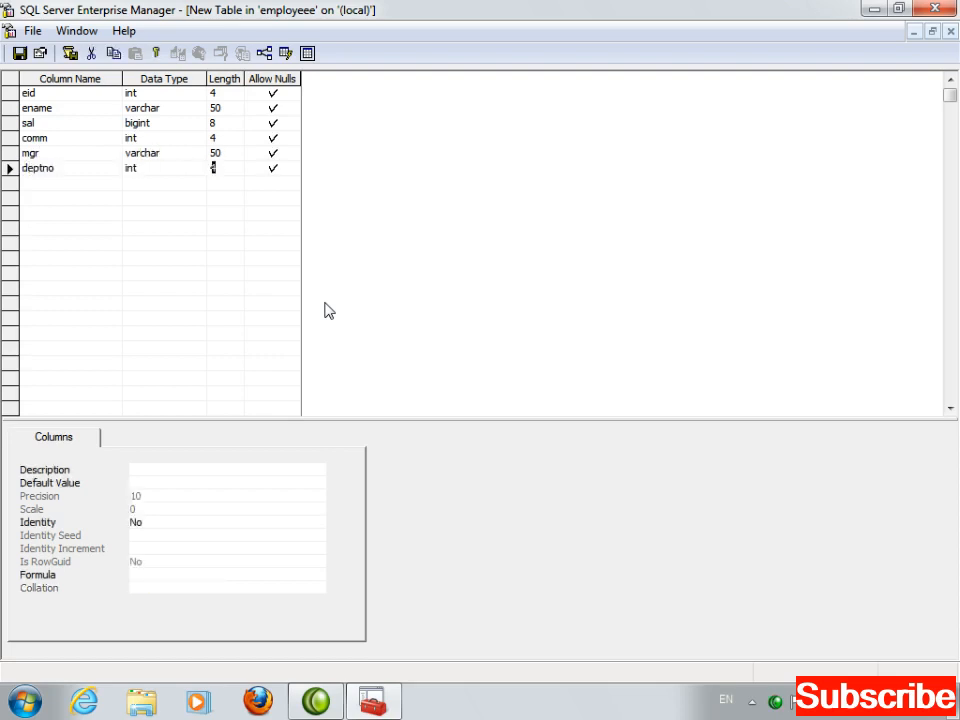
Save the new table under the name emp and close its design
click(19, 52)
text(emp)
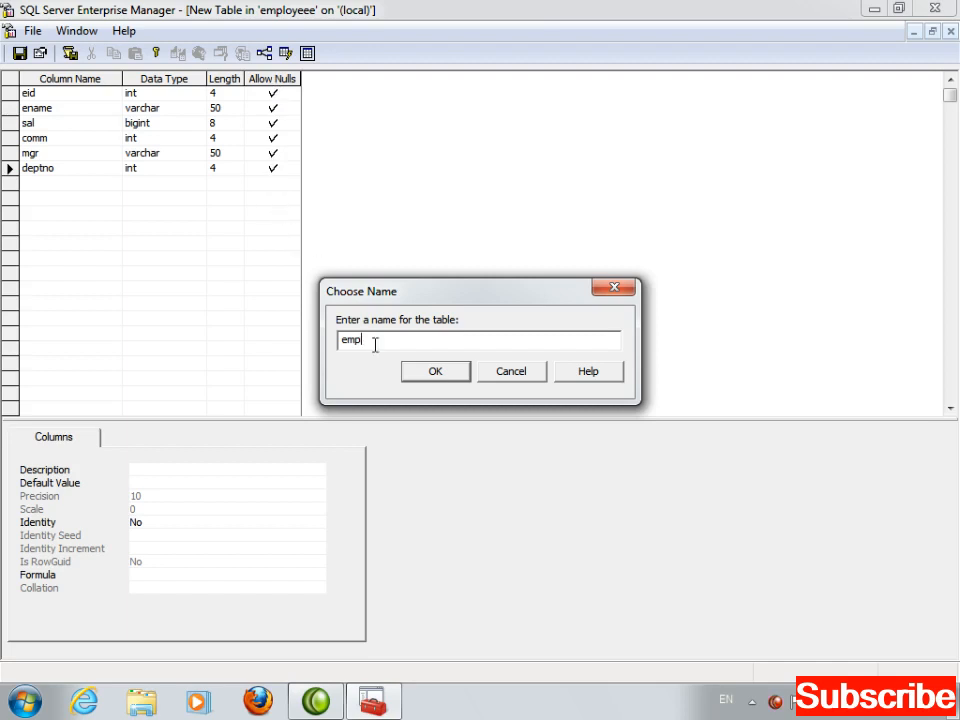
click(432, 374)
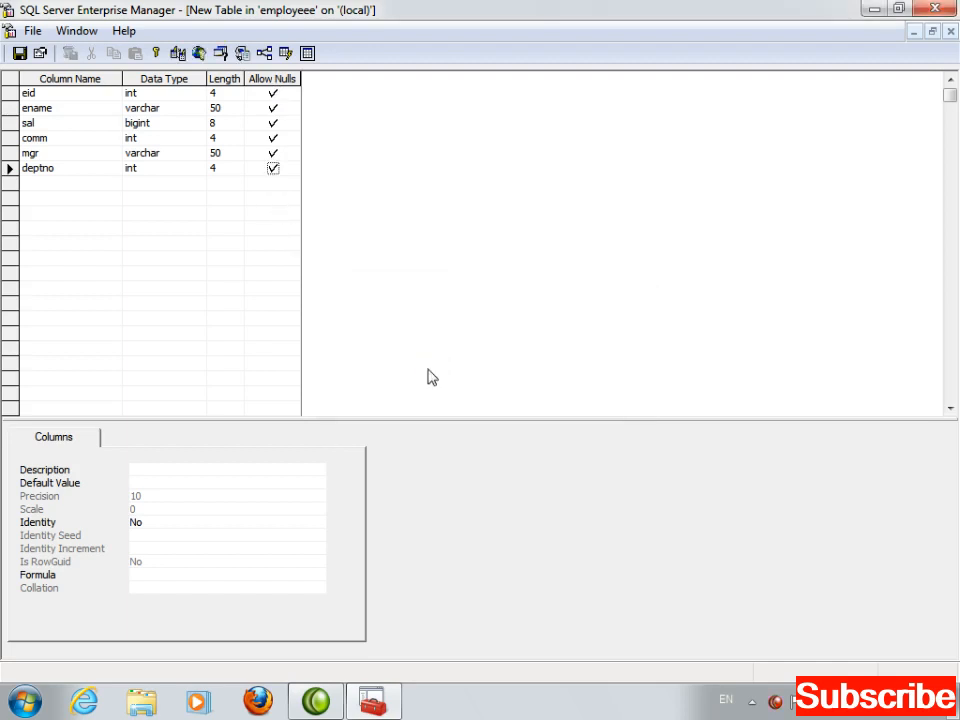
click(950, 32)
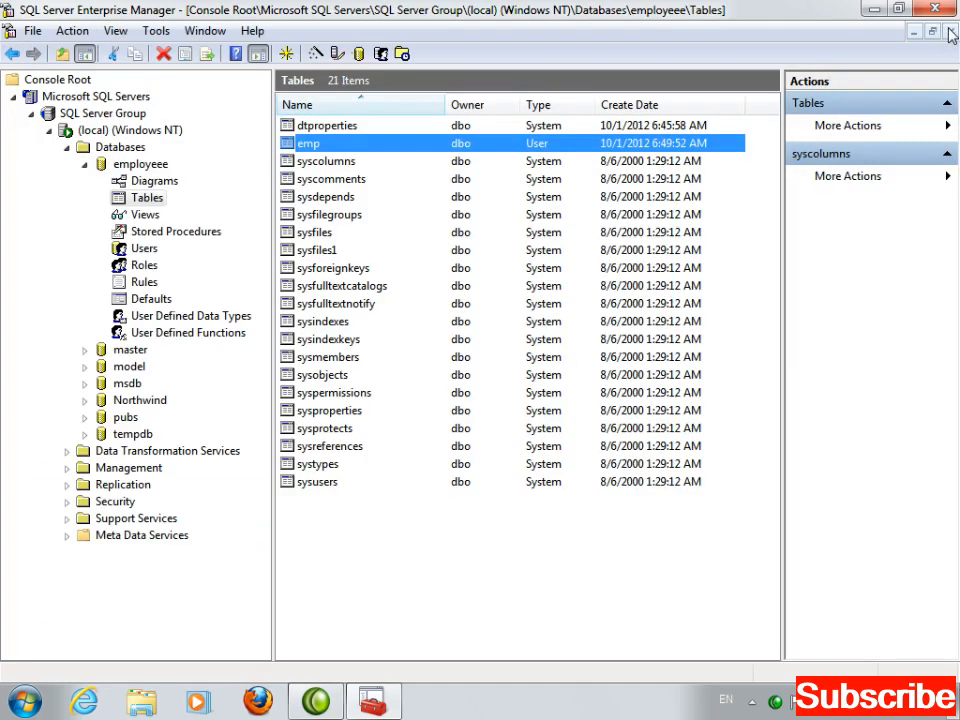
click(322, 160)
click(318, 146)
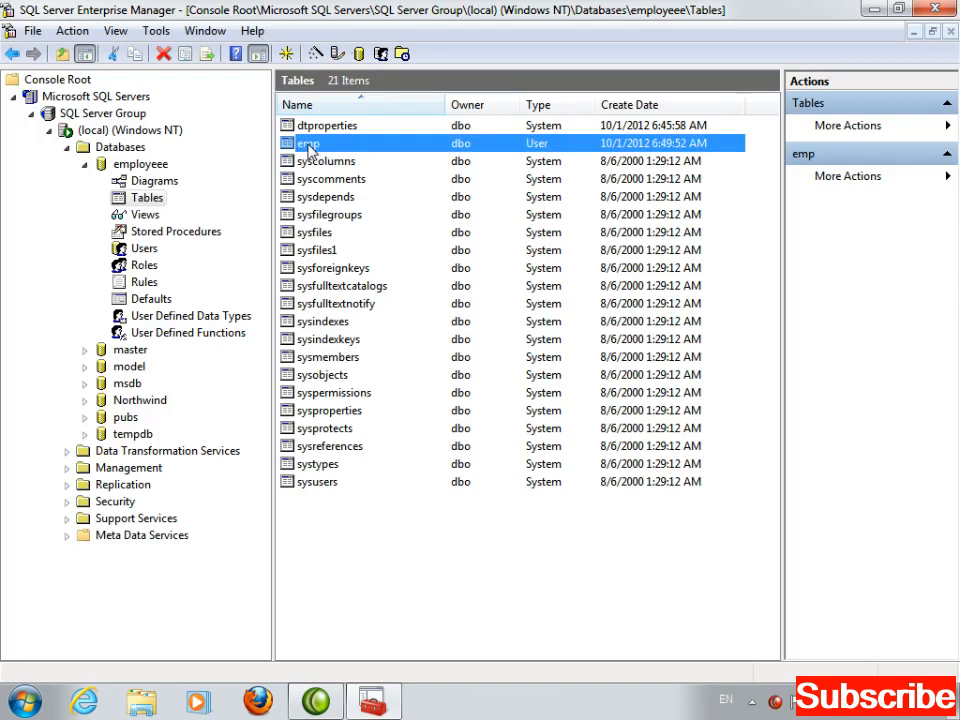
right_click(311, 150)
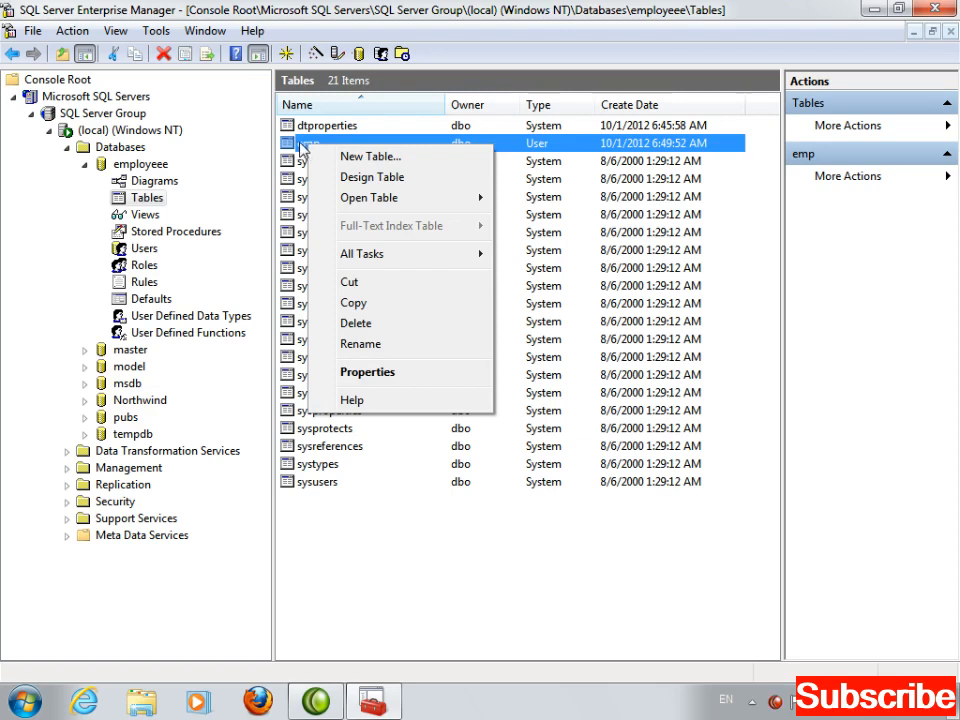
mouse_move(375, 200)
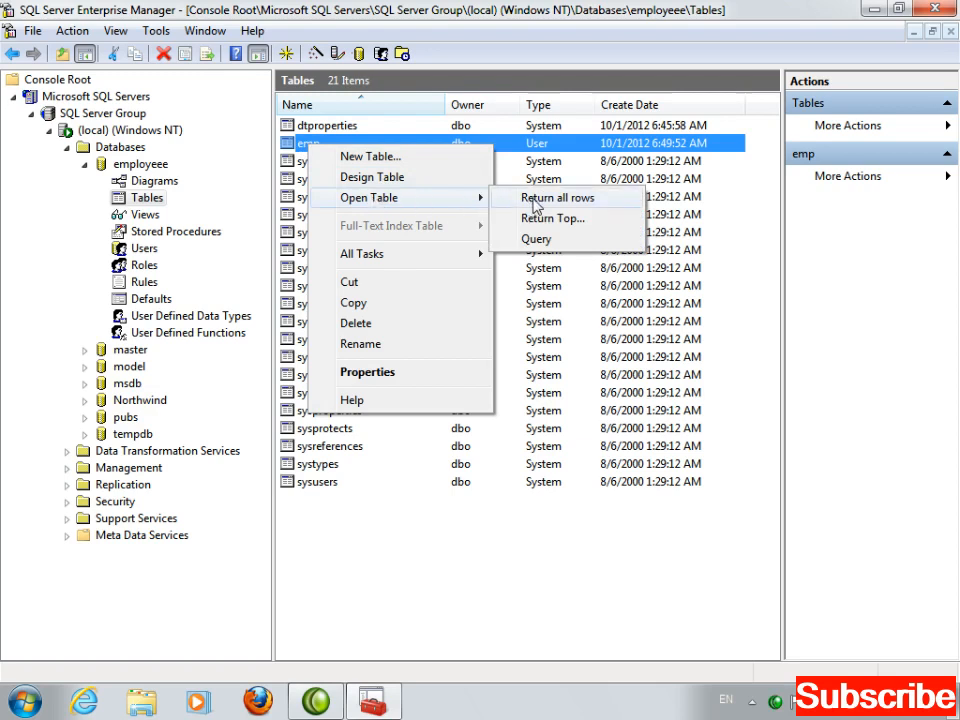
click(306, 146)
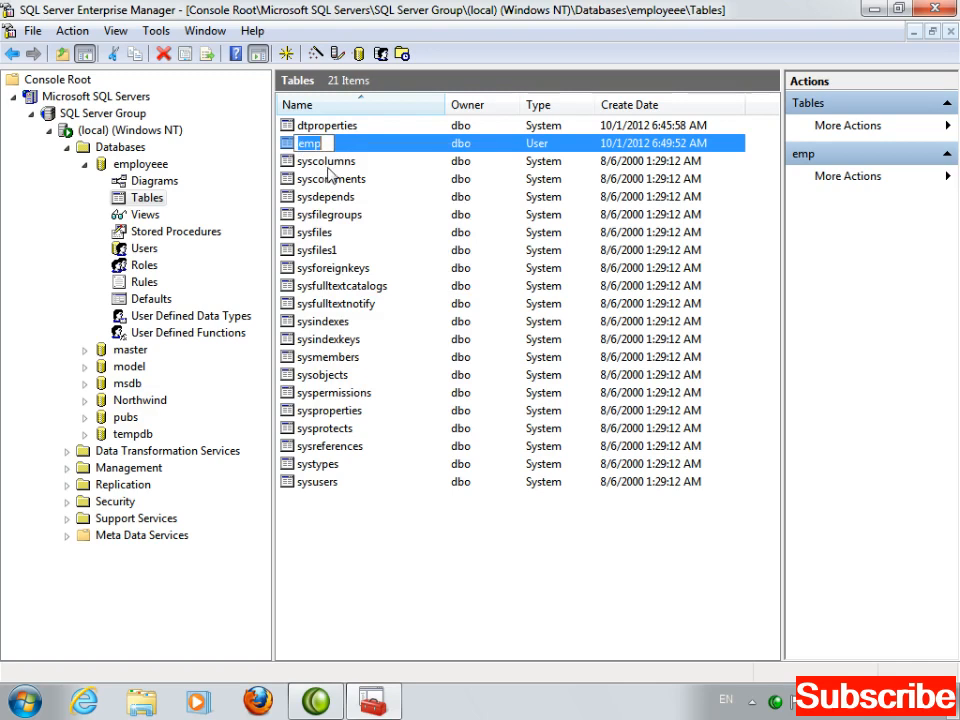
View the table properties of emp and sysfiles, and reopen those of emp to examine its columns
double_click(309, 150)
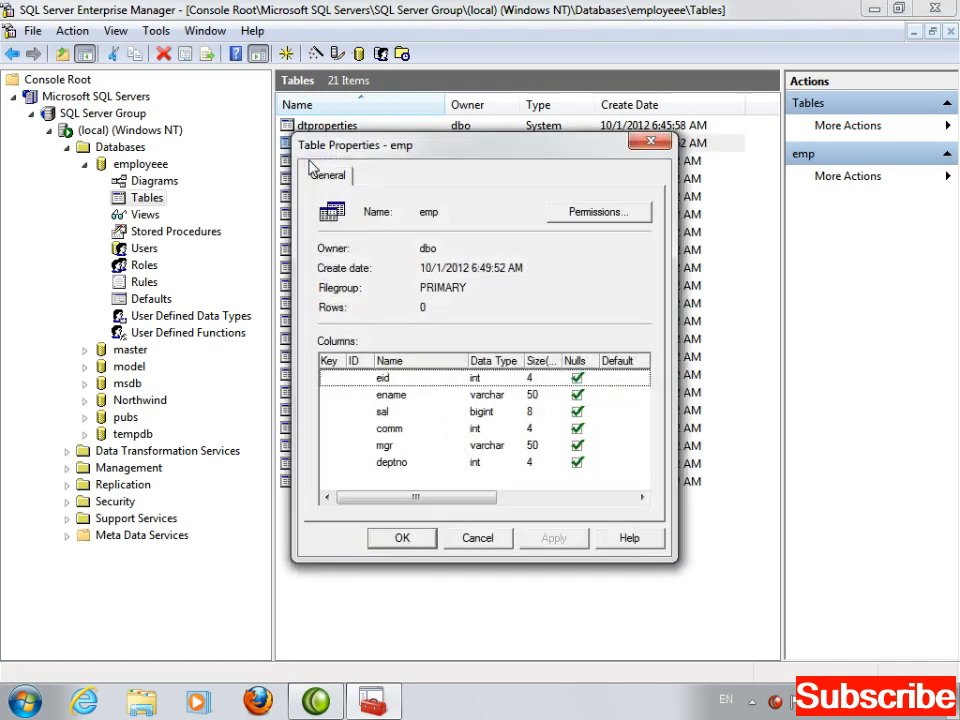
click(480, 541)
double_click(316, 233)
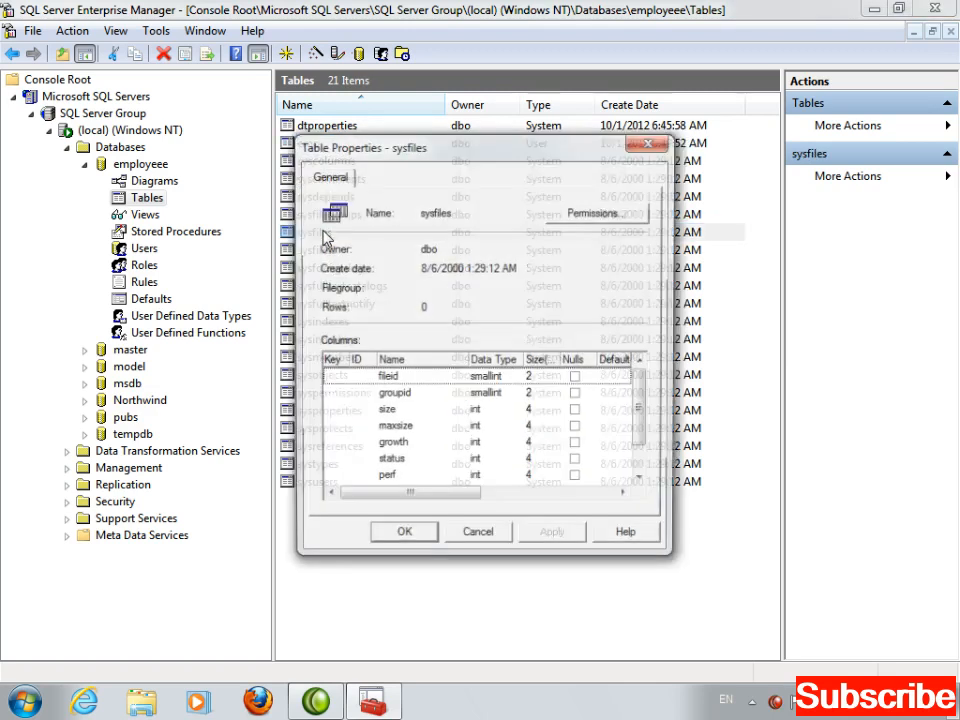
click(484, 530)
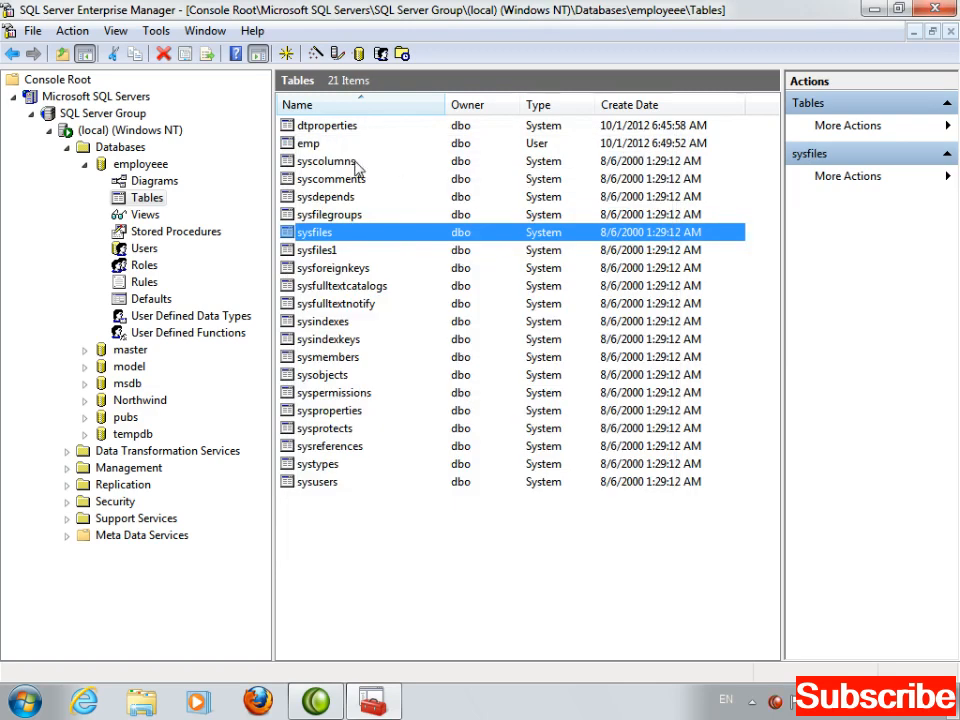
double_click(308, 145)
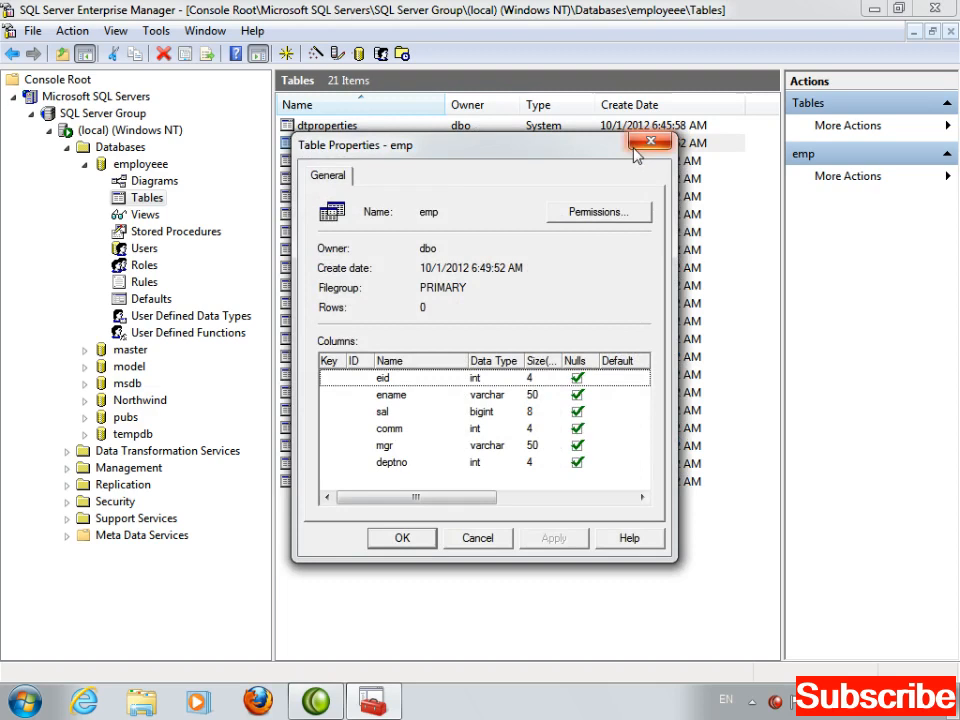
Close the table properties and open the emp table with all rows returned
click(645, 146)
right_click(313, 146)
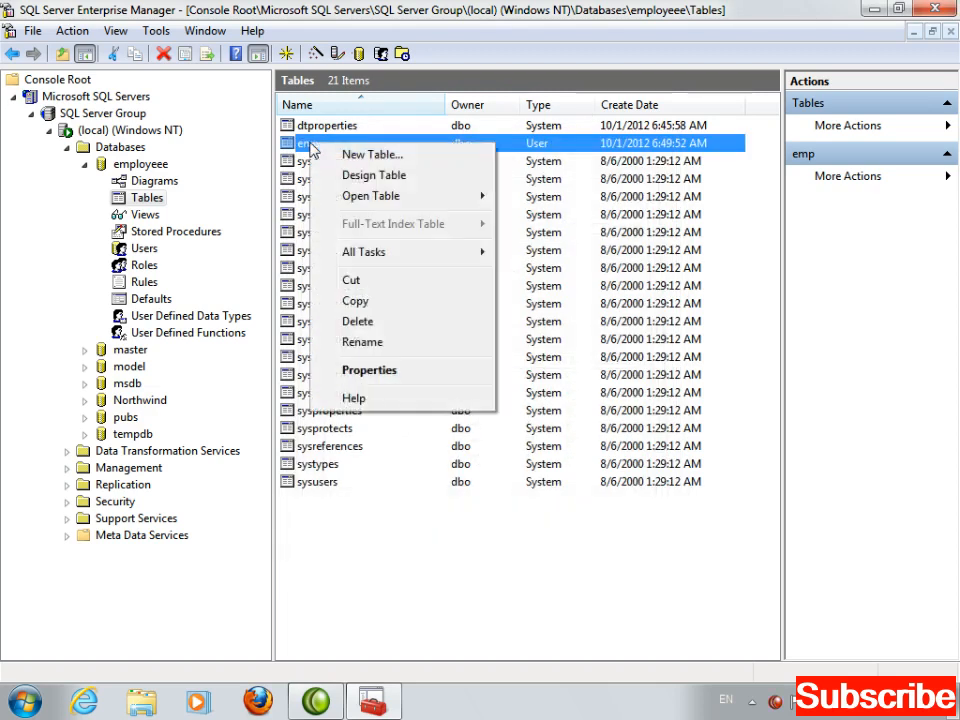
mouse_move(356, 195)
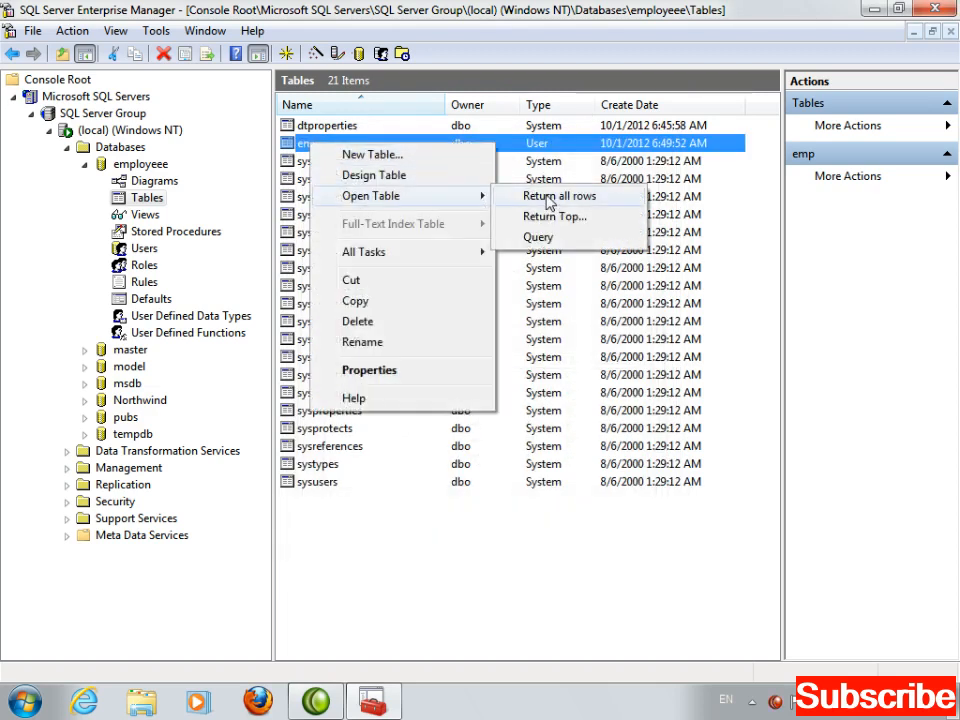
click(549, 200)
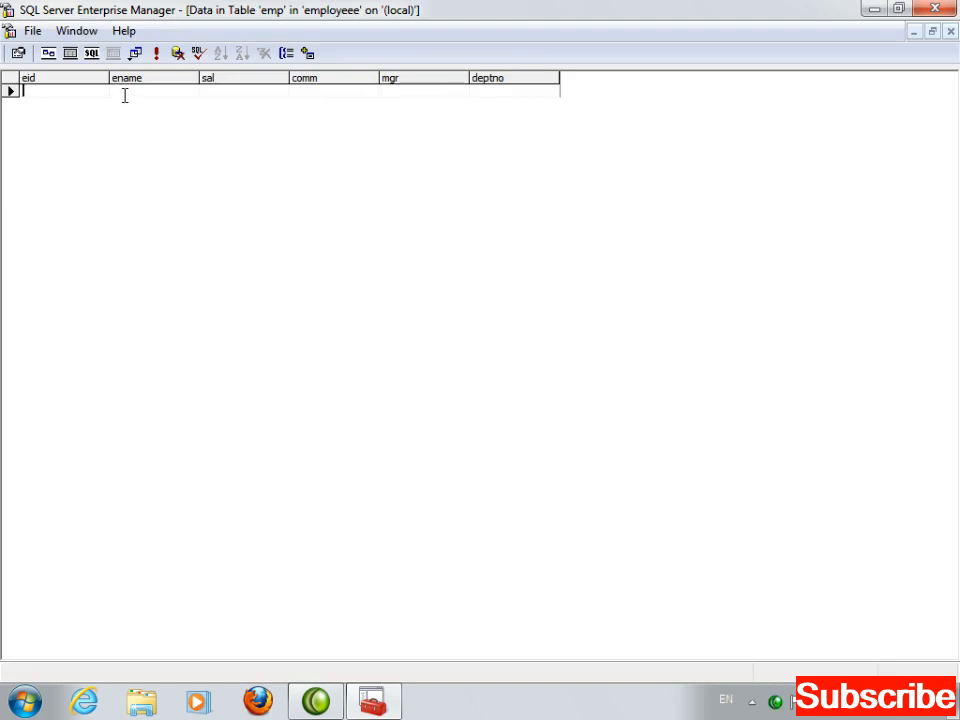
Enter the first emp record with eid 1, the employee's name, sal 1000, comm 0, the manager's name and deptno 10
text(1)
key(Tab)
text(Ali 1000)
key(Tab)
text(0King)
key(Tab)
text(10)
key(Tab)
Enter the second emp record with eid 2, the employee's name, sal 1200, comm 50, the manager's name and deptno 20
text(2)
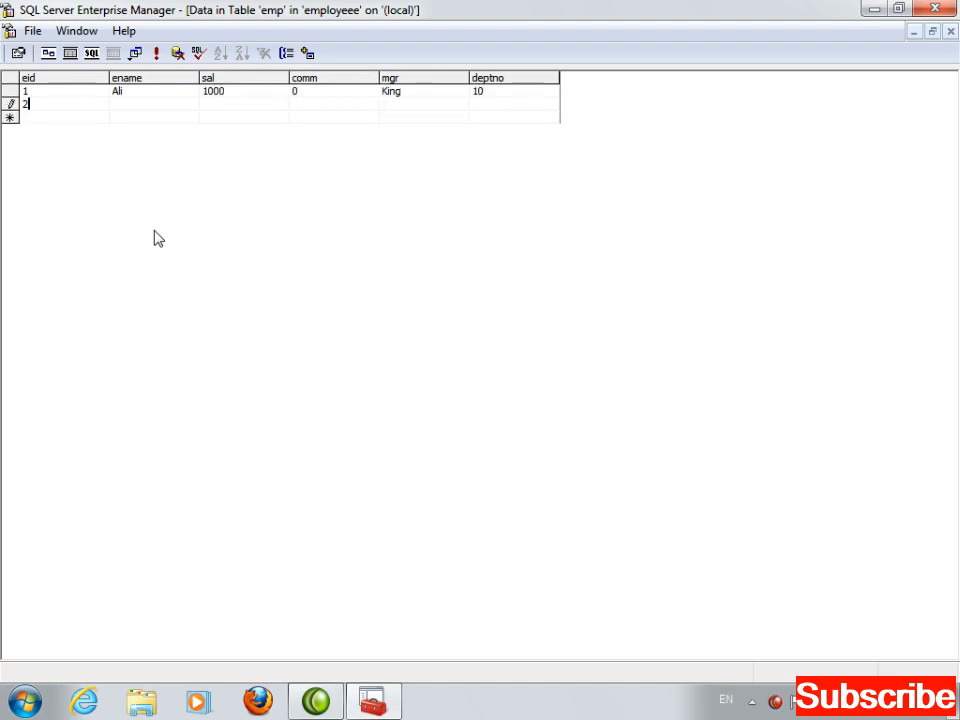
text(Omer)
key(BackSpace)
key(BackSpace)
key(BackSpace)
text(Allen)
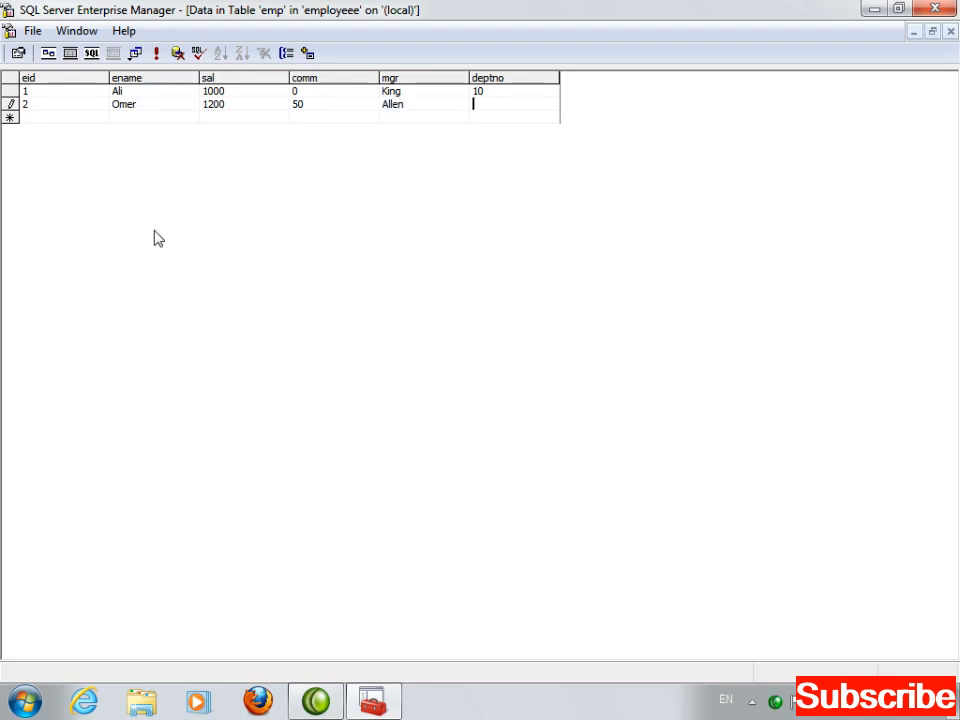
key(Tab)
Enter a record with eid 3, employee's name, sal 500, comm 100, manager's name and deptno 30, and close the table data
text(3 )
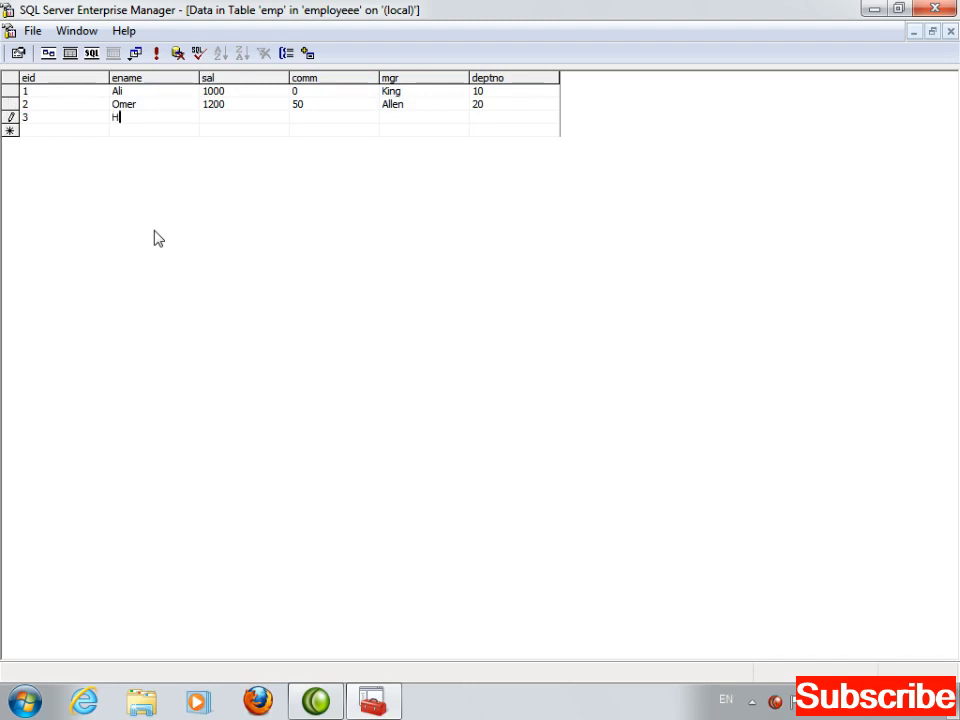
text(Younas )
text(500)
key(Tab)
text(Smith)
key(Tab)
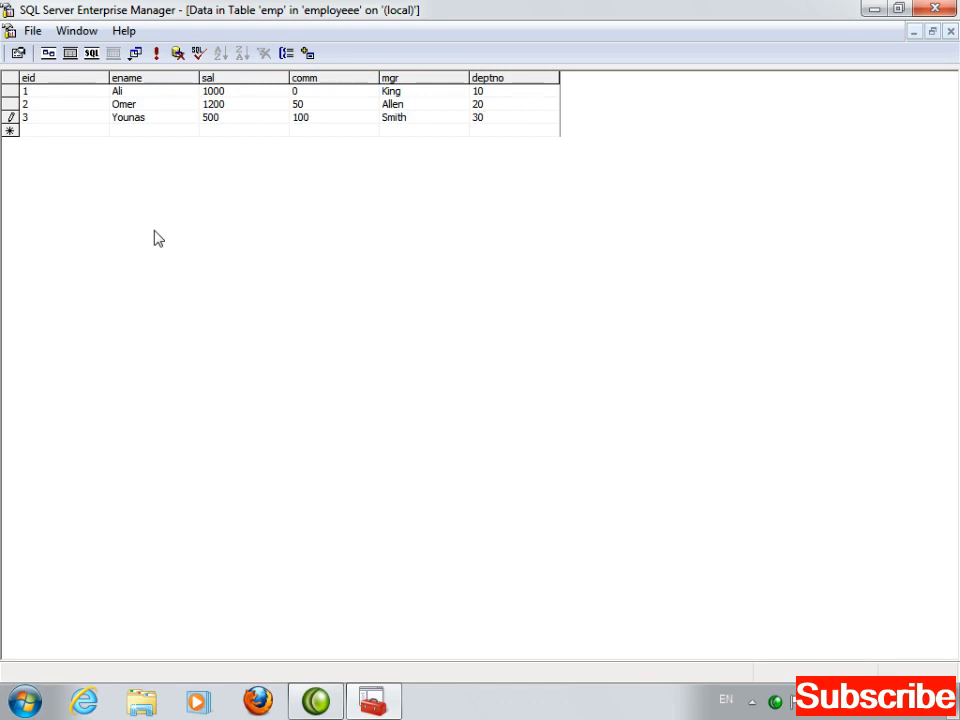
text(30)
click(950, 31)
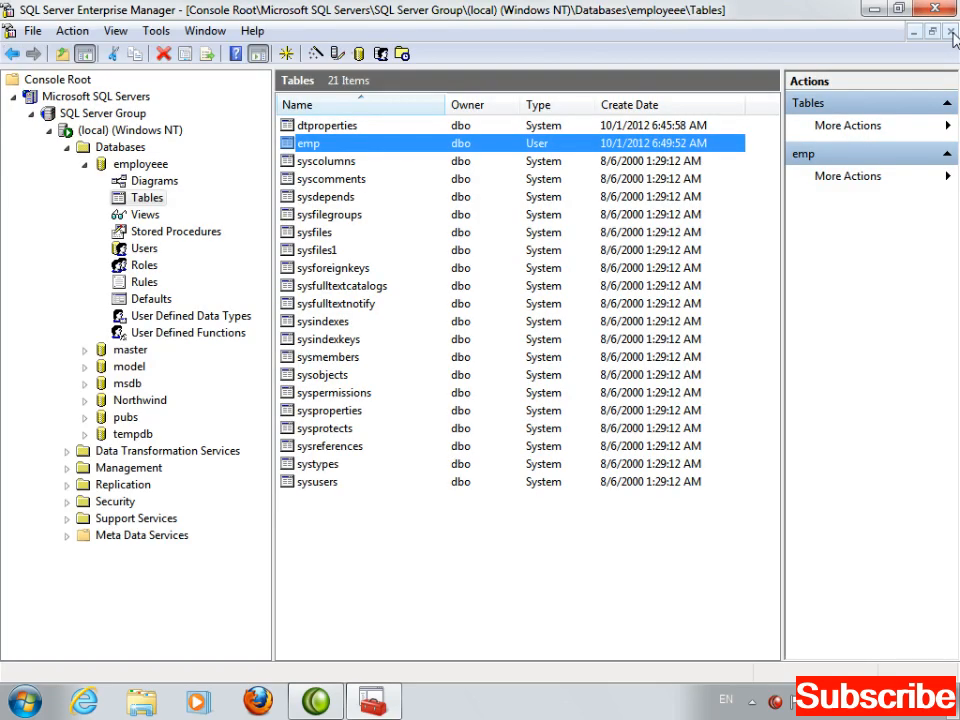
Switch to SQL Query Analyzer from Enterprise Manager
click(385, 558)
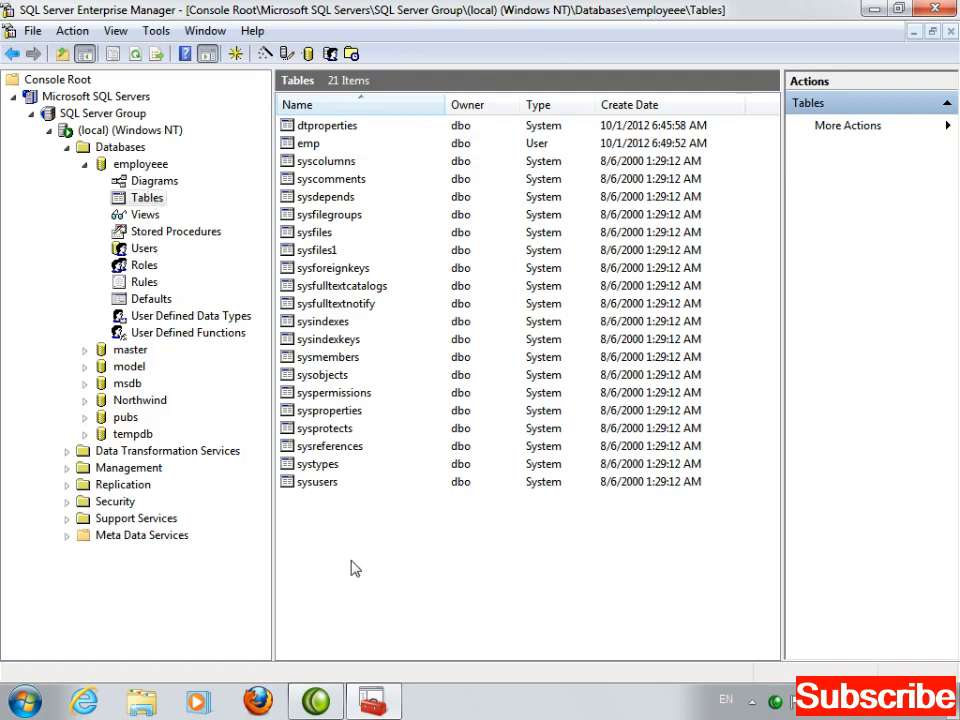
click(156, 36)
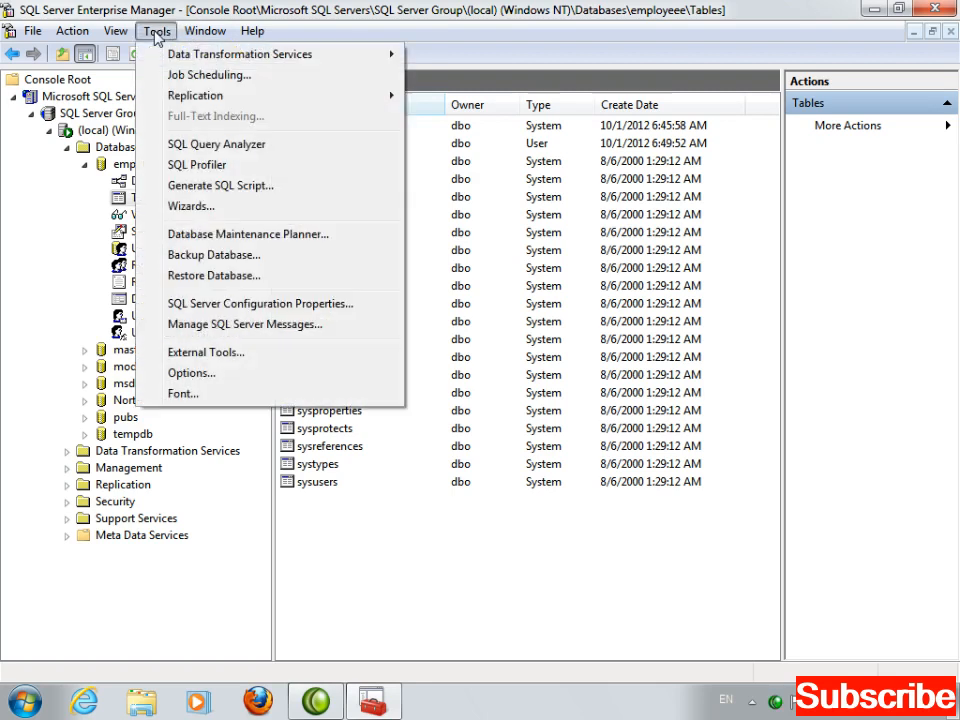
click(154, 147)
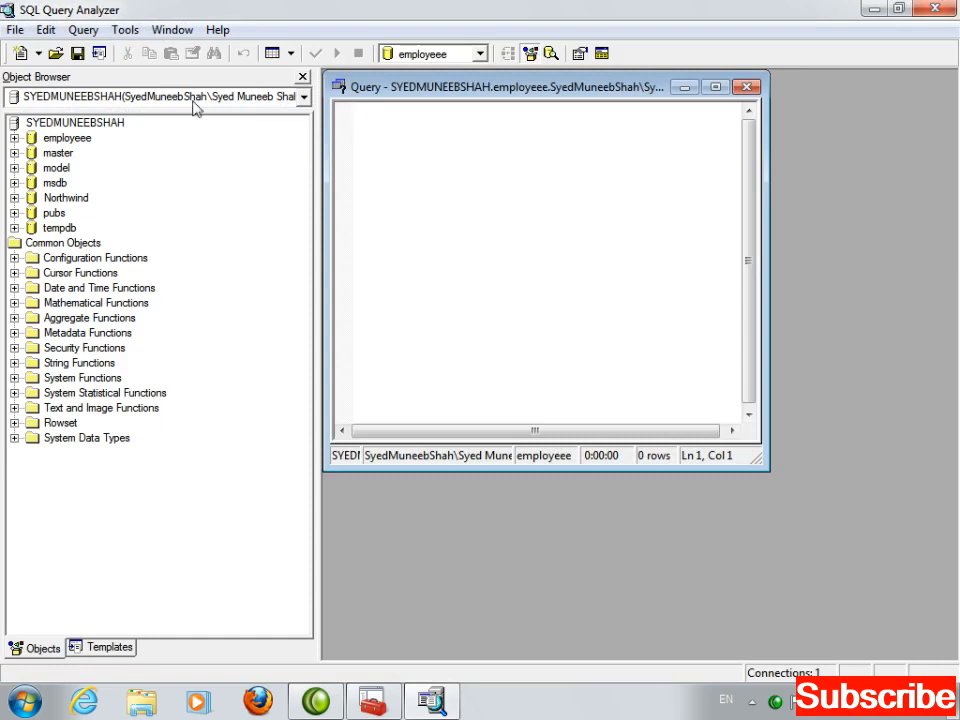
Hide and restore the Object Browser, and move the query window beside it
click(302, 77)
drag(288, 90, 446, 116)
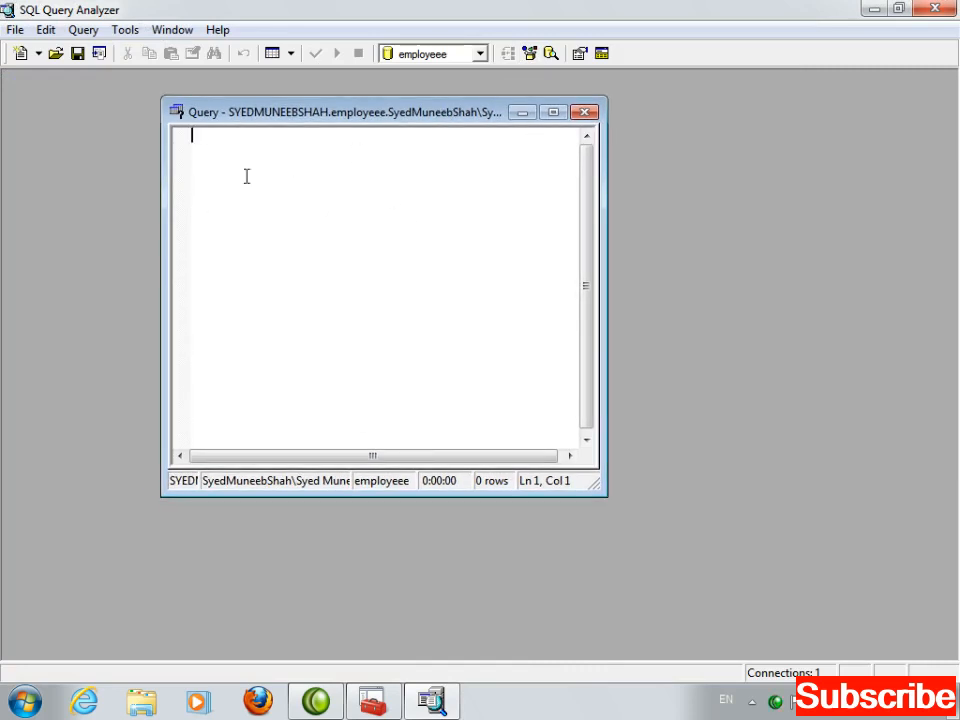
drag(298, 115, 371, 120)
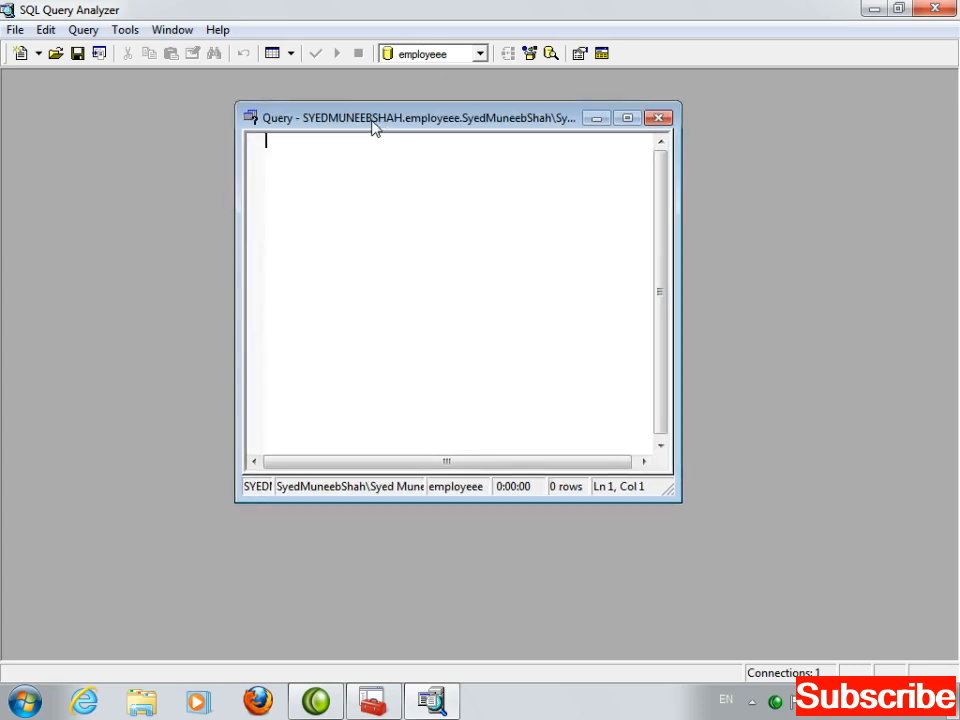
click(531, 56)
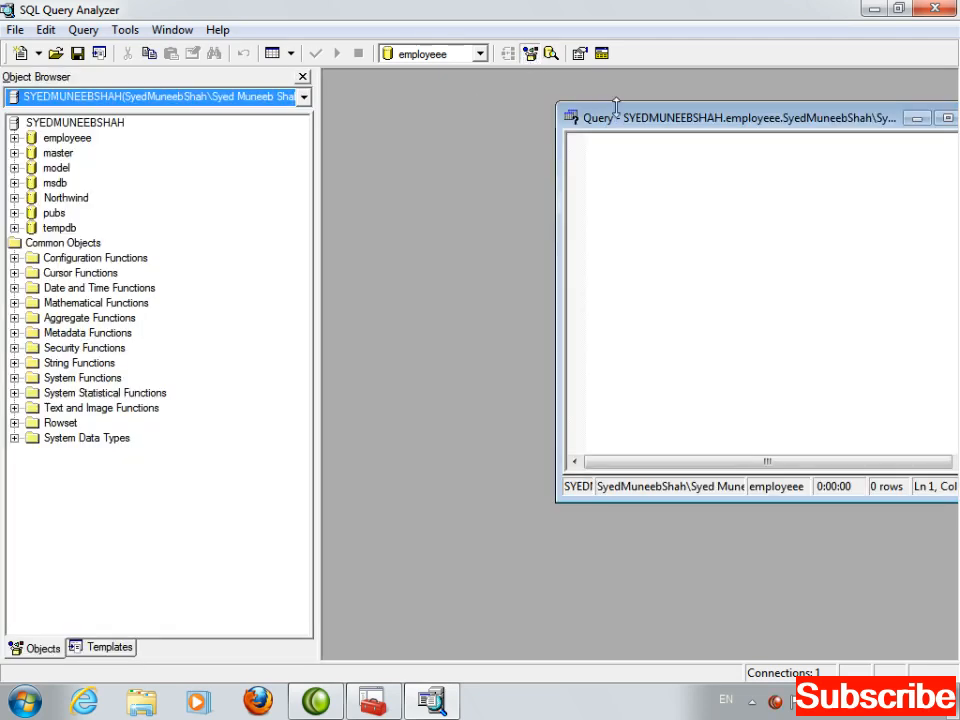
drag(621, 122, 409, 126)
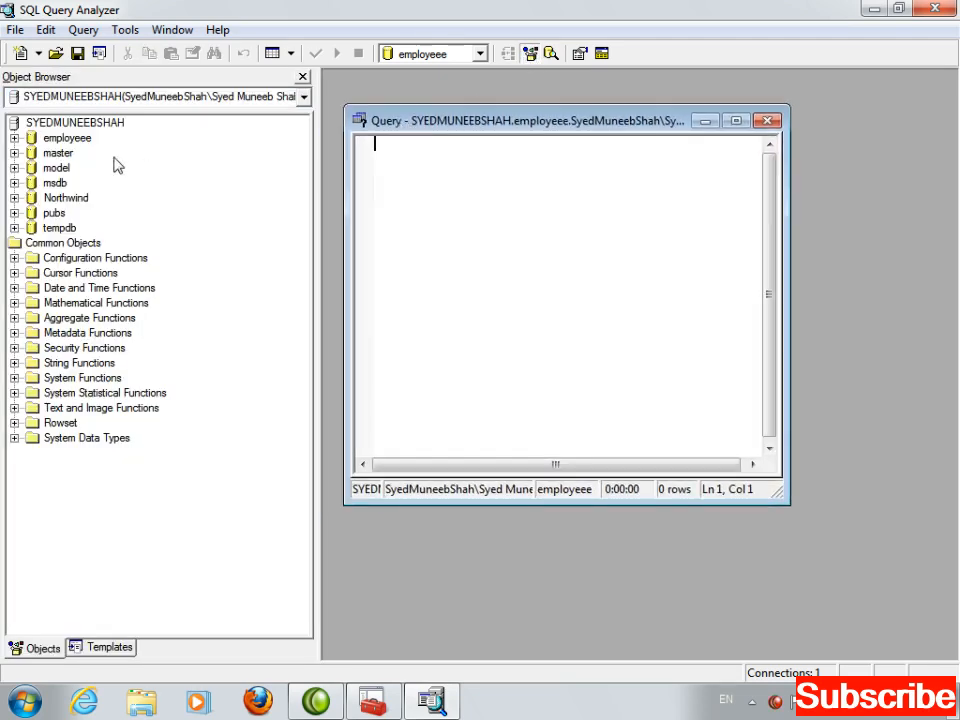
Expand the employeee database down to the columns of the dbo.emp user table
click(15, 139)
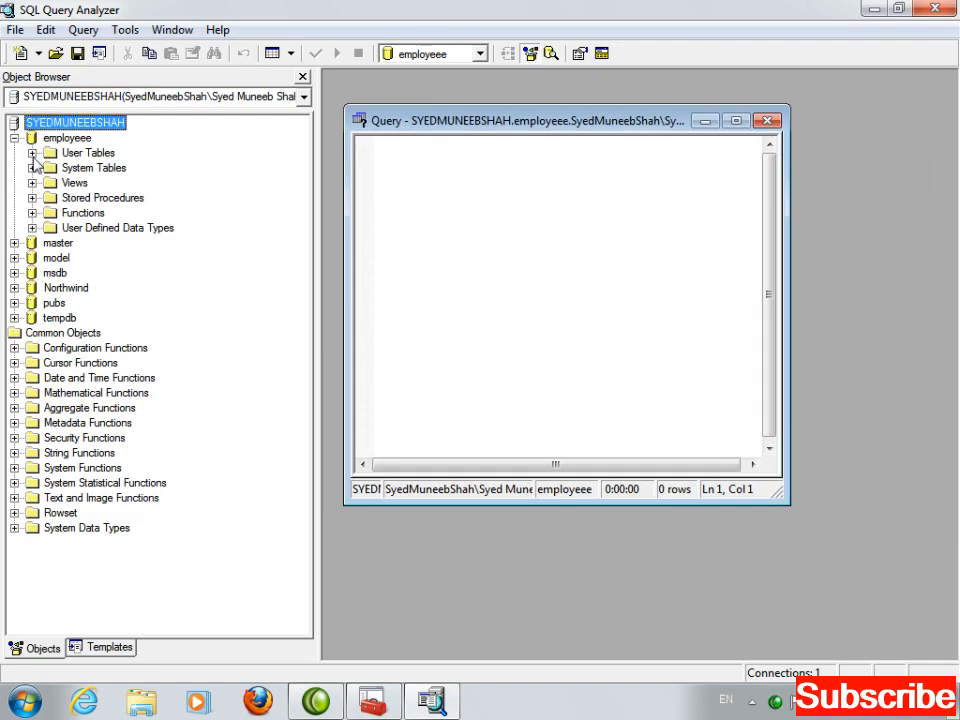
click(32, 153)
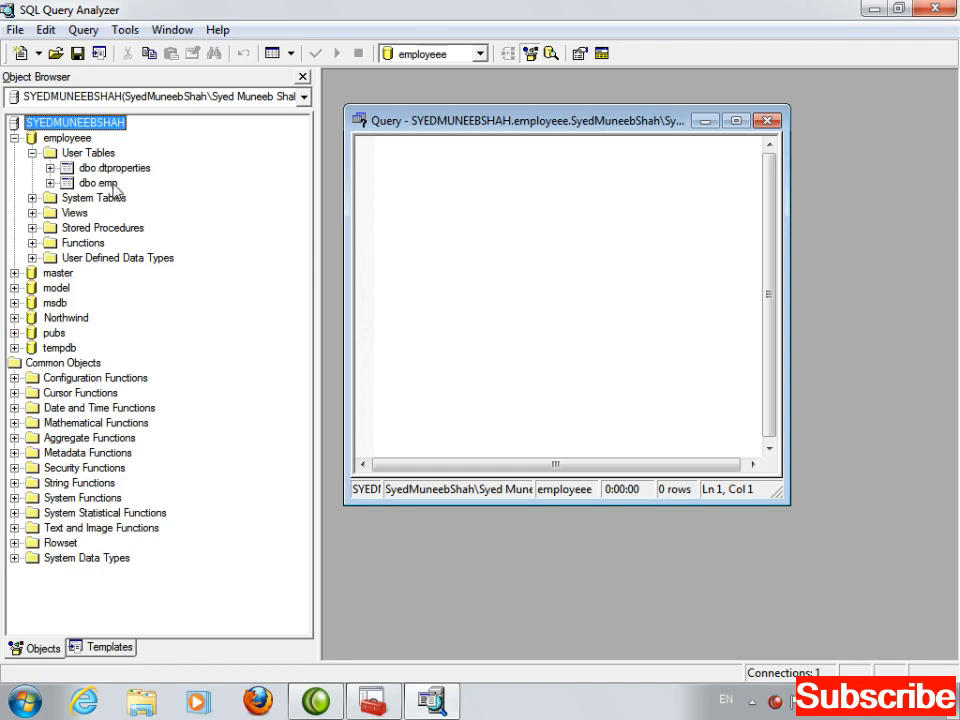
click(50, 183)
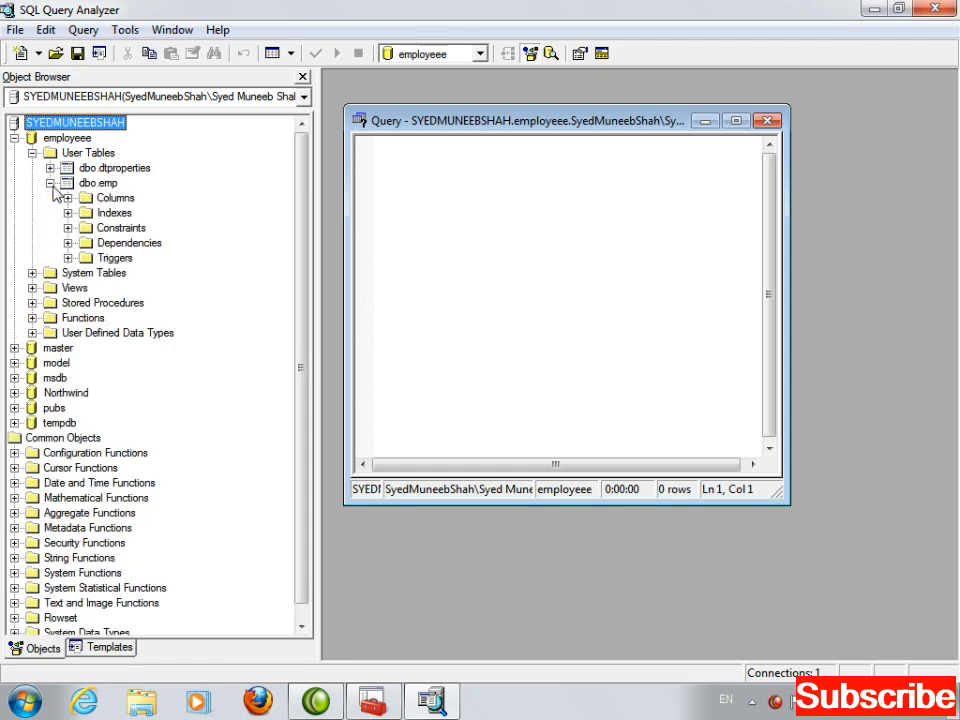
click(67, 198)
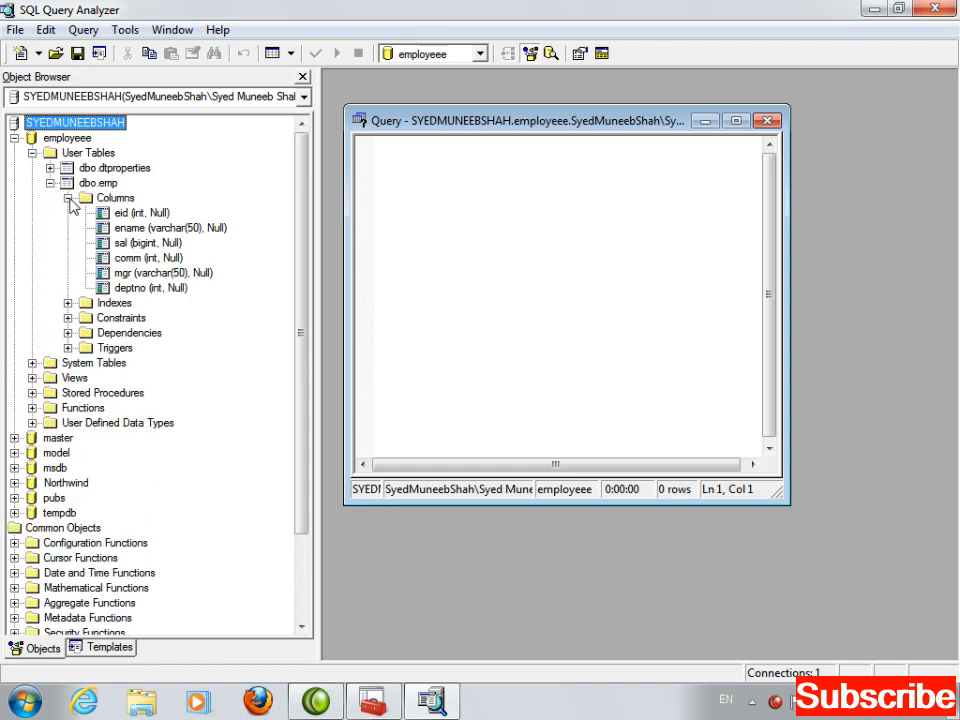
Write the query "select * from emp;", parse it and execute it
click(452, 212)
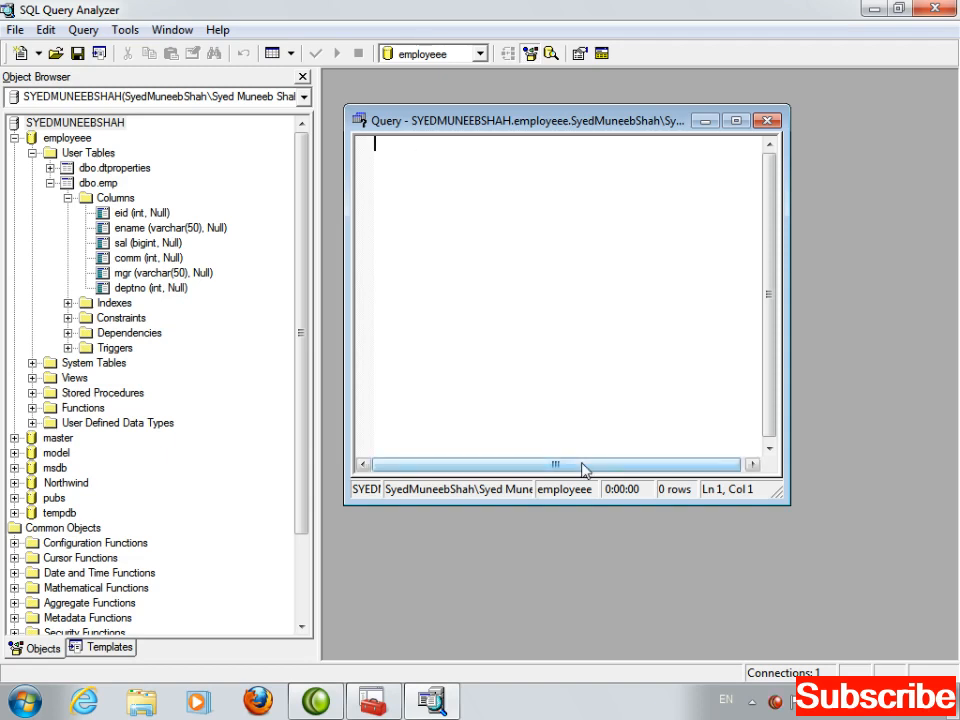
text(select )
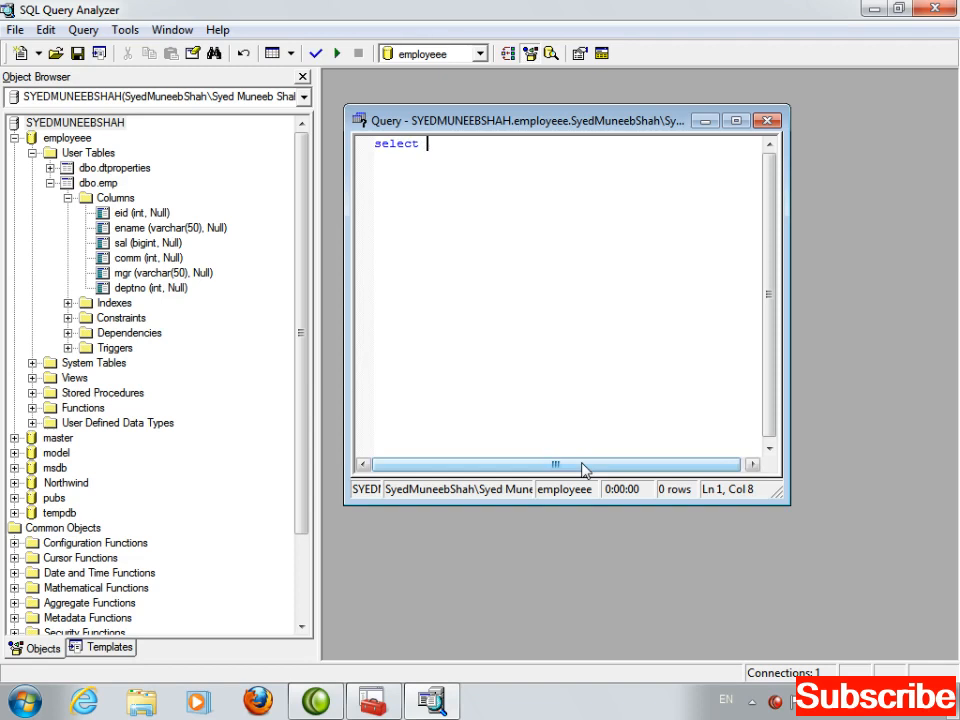
text(* from emp;)
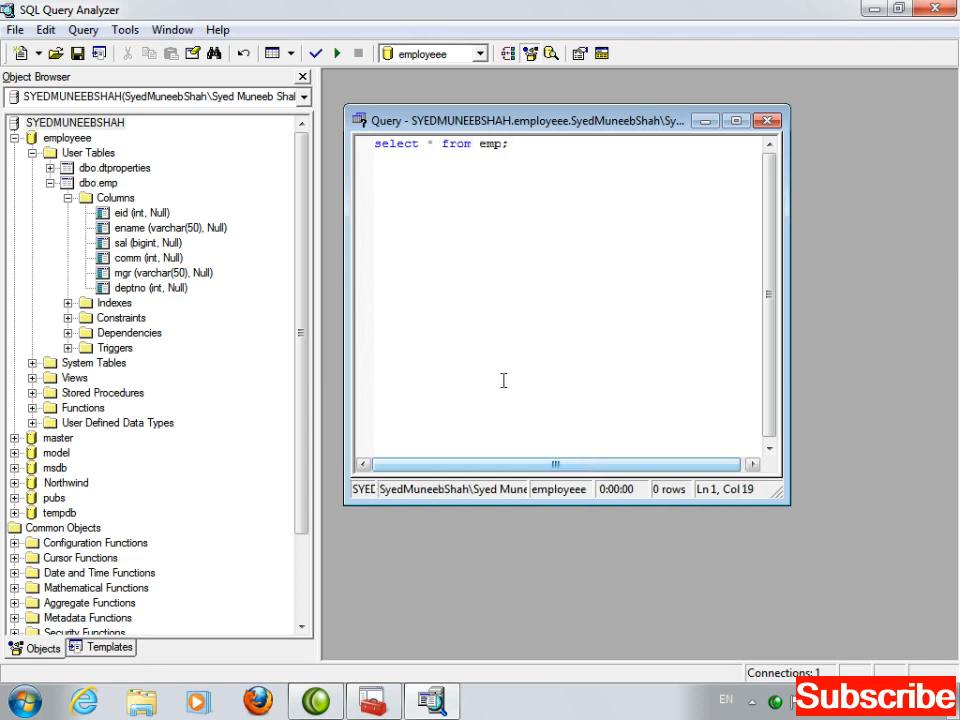
drag(523, 148, 551, 160)
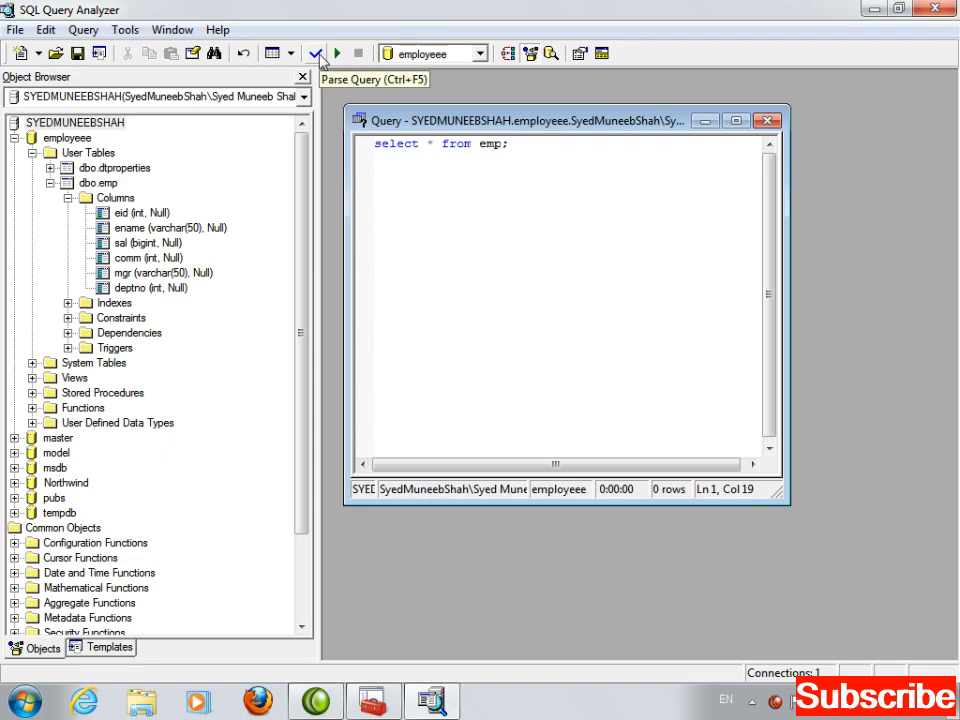
click(317, 54)
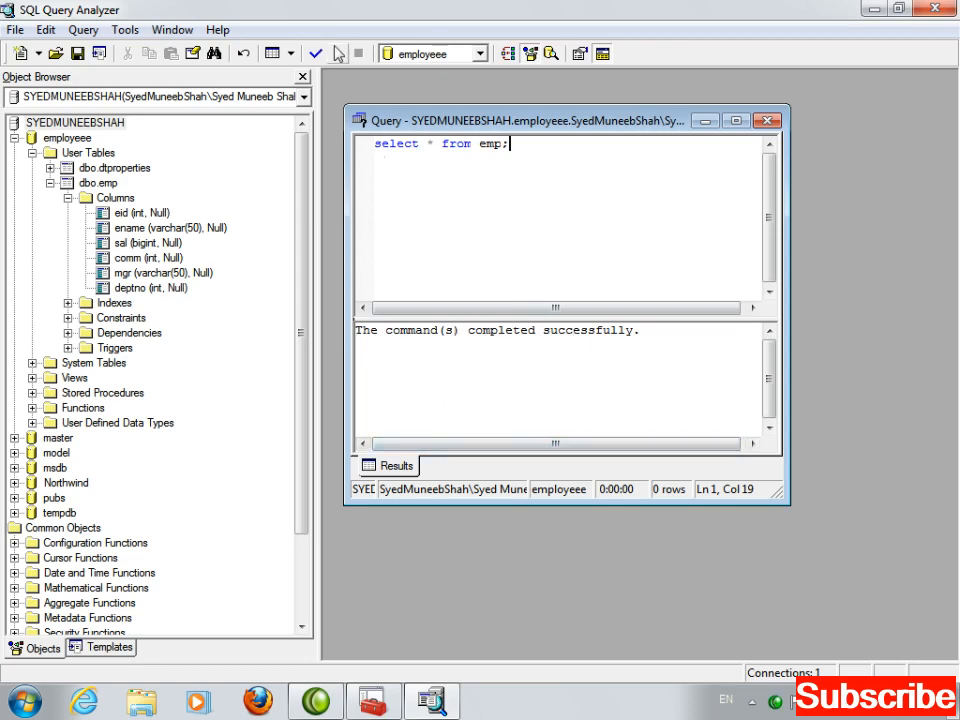
click(337, 54)
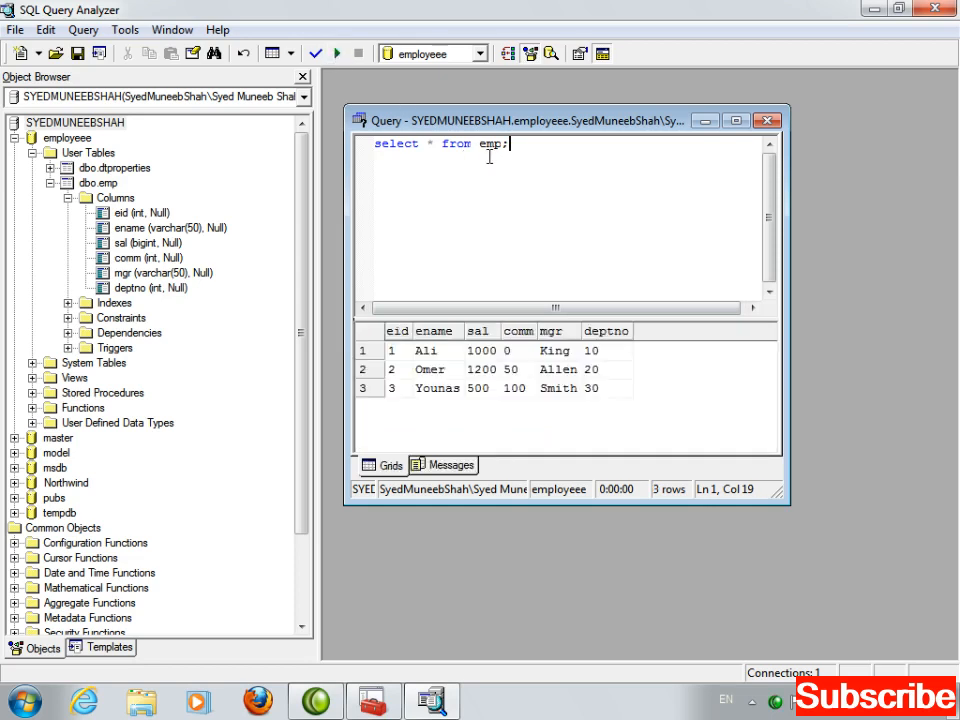
Remove the asterisk and its surrounding spaces from the select query, and try to parse and execute it
drag(520, 155, 372, 145)
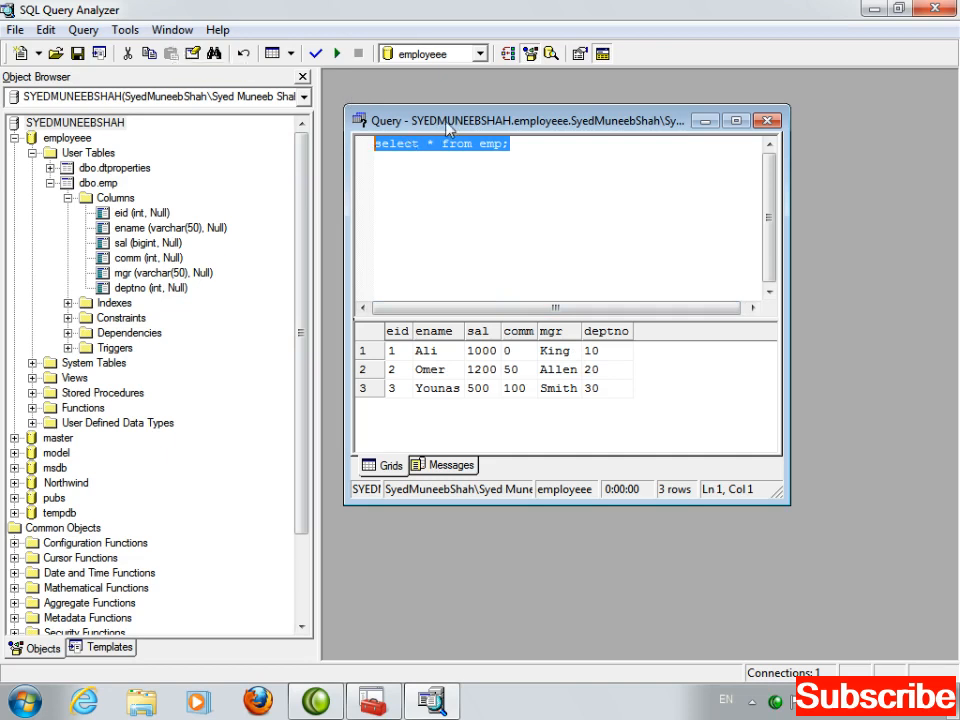
drag(447, 128, 445, 111)
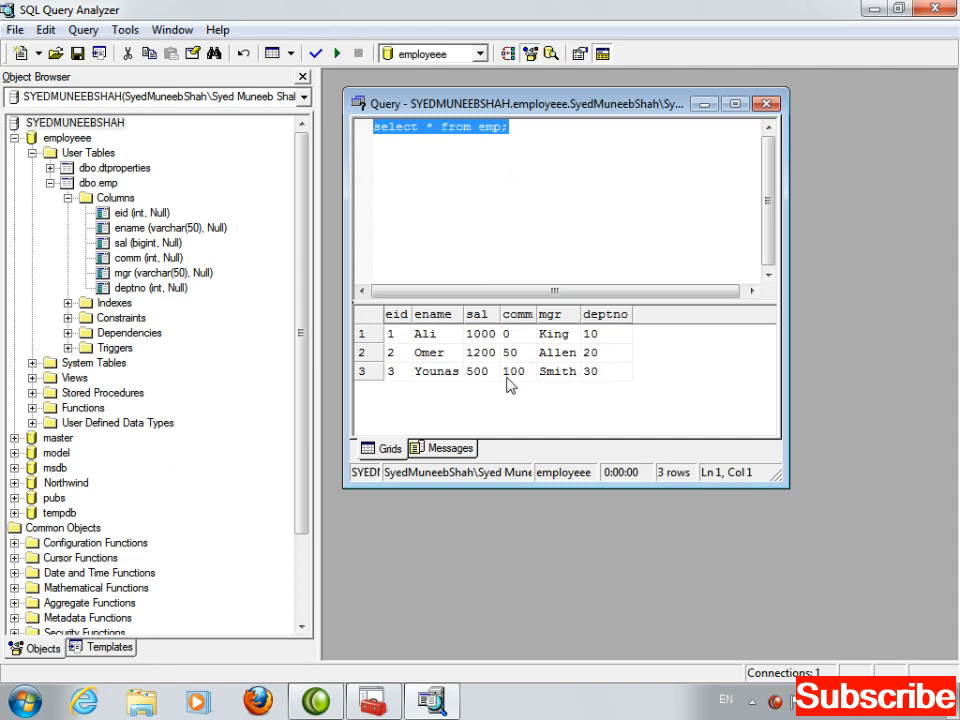
click(463, 127)
drag(440, 127, 418, 127)
key(Delete)
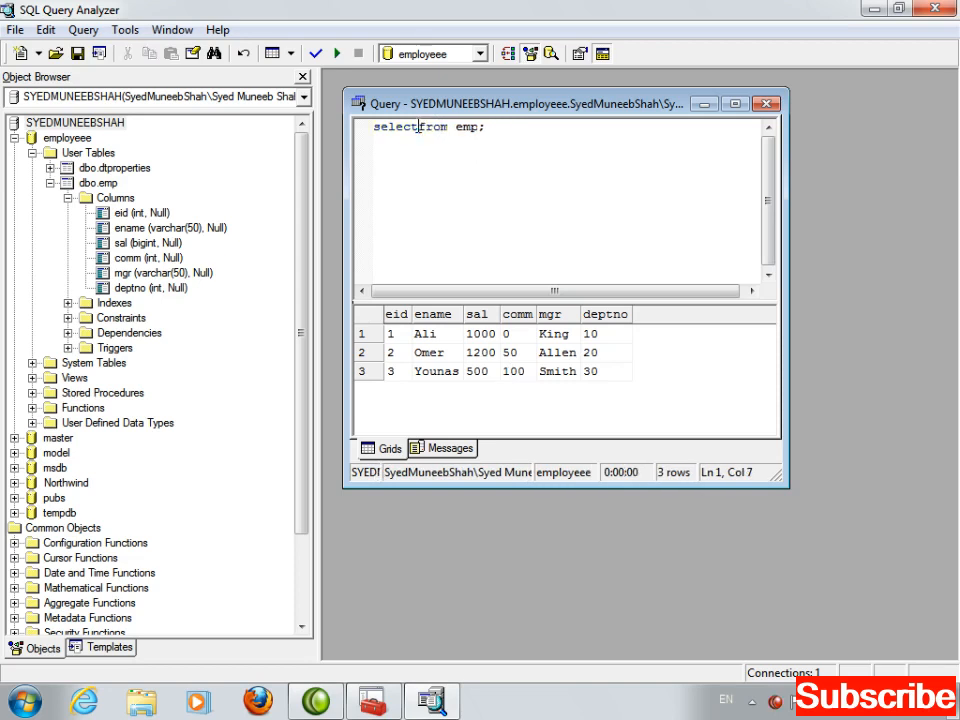
click(316, 53)
click(336, 55)
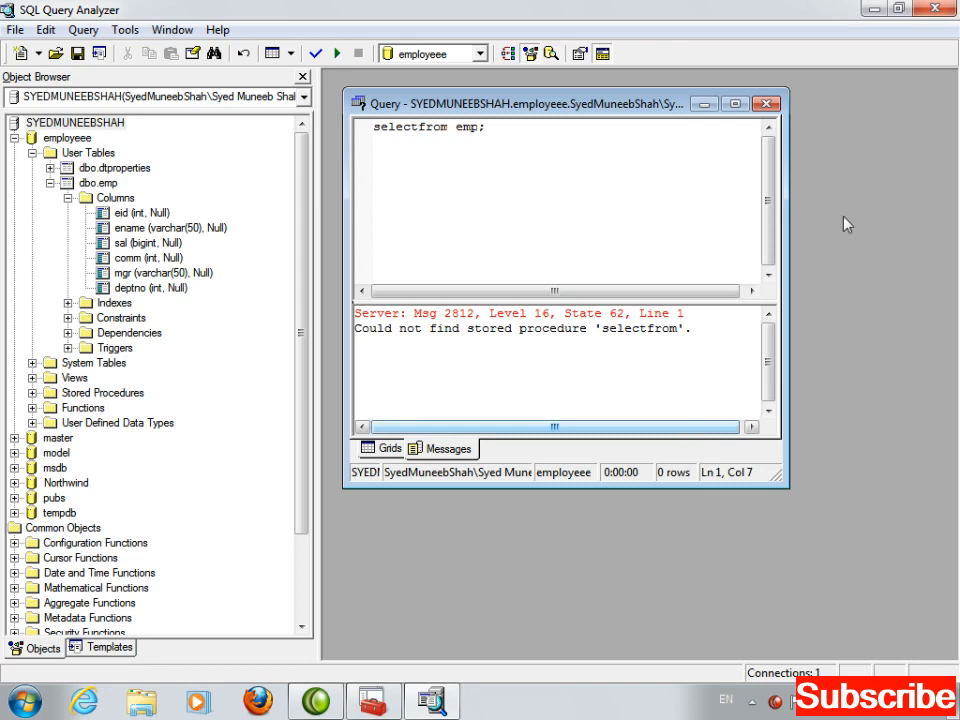
Close the query without saving its changes and exit the SQL Server tools
click(765, 103)
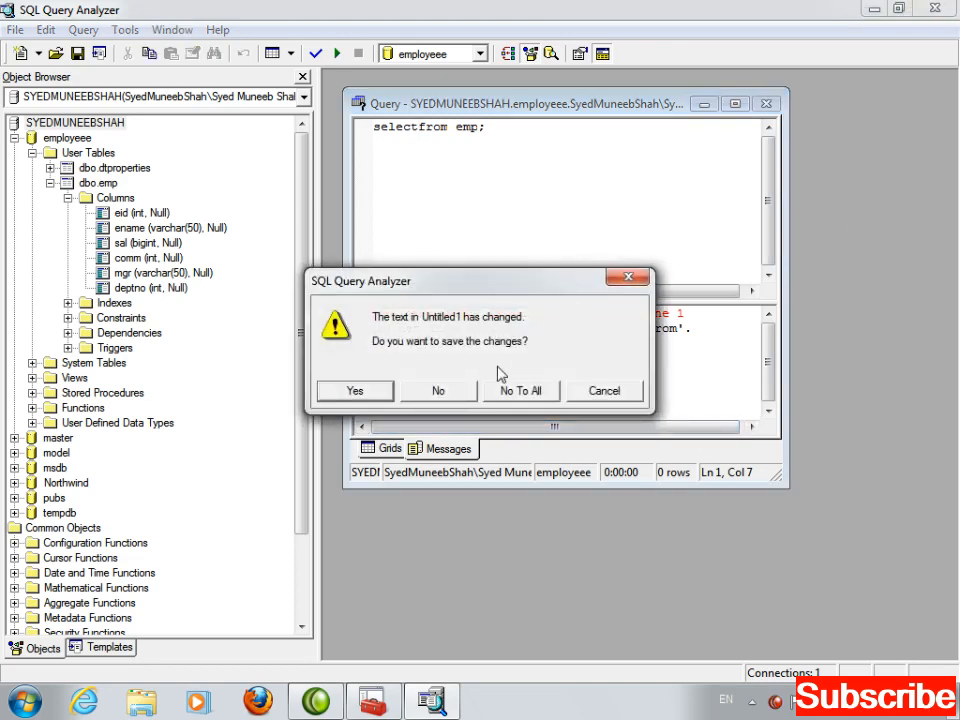
click(512, 391)
click(935, 9)
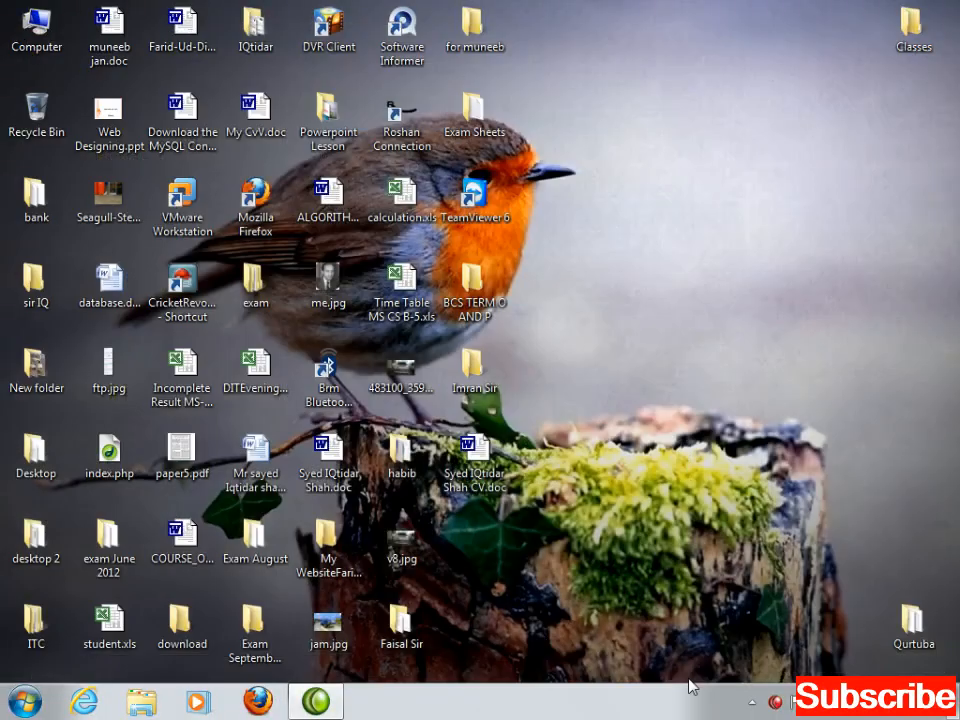
right_click(775, 702)
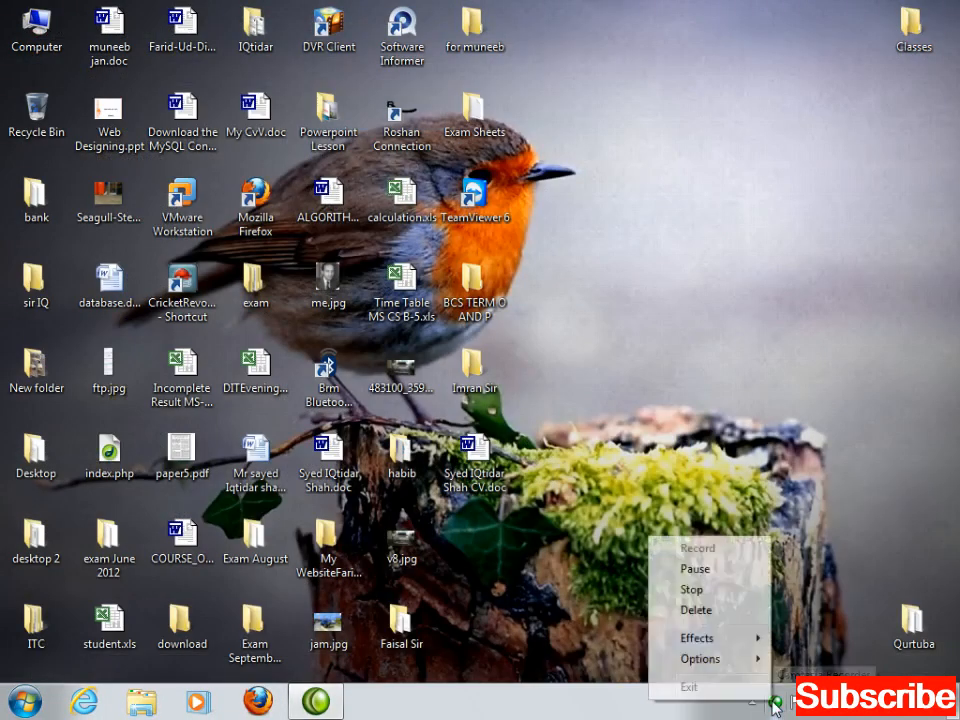
click(718, 589)
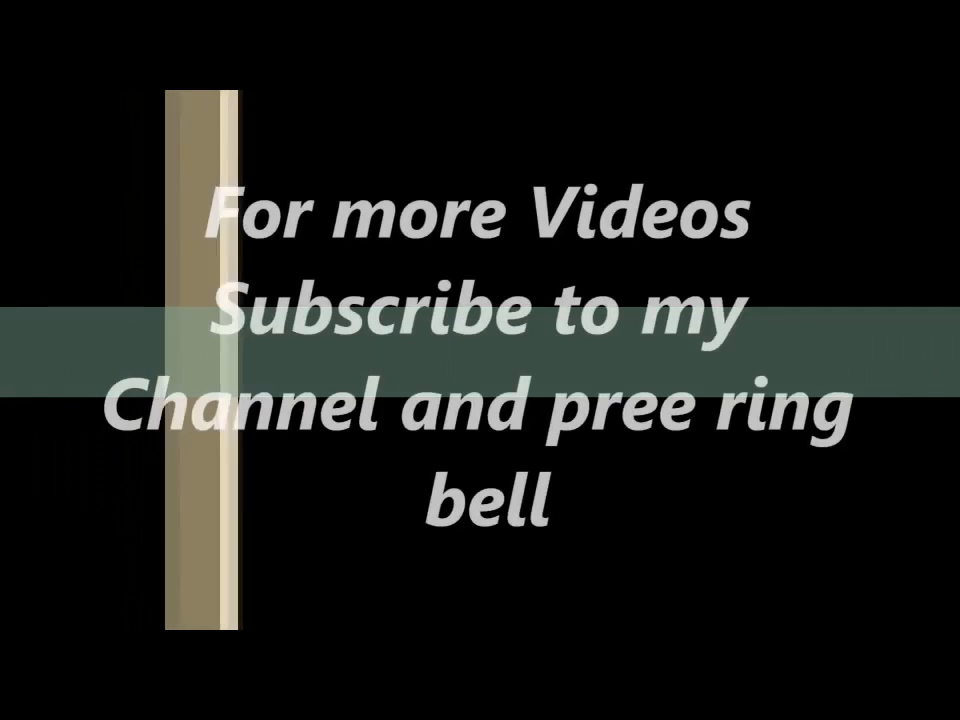